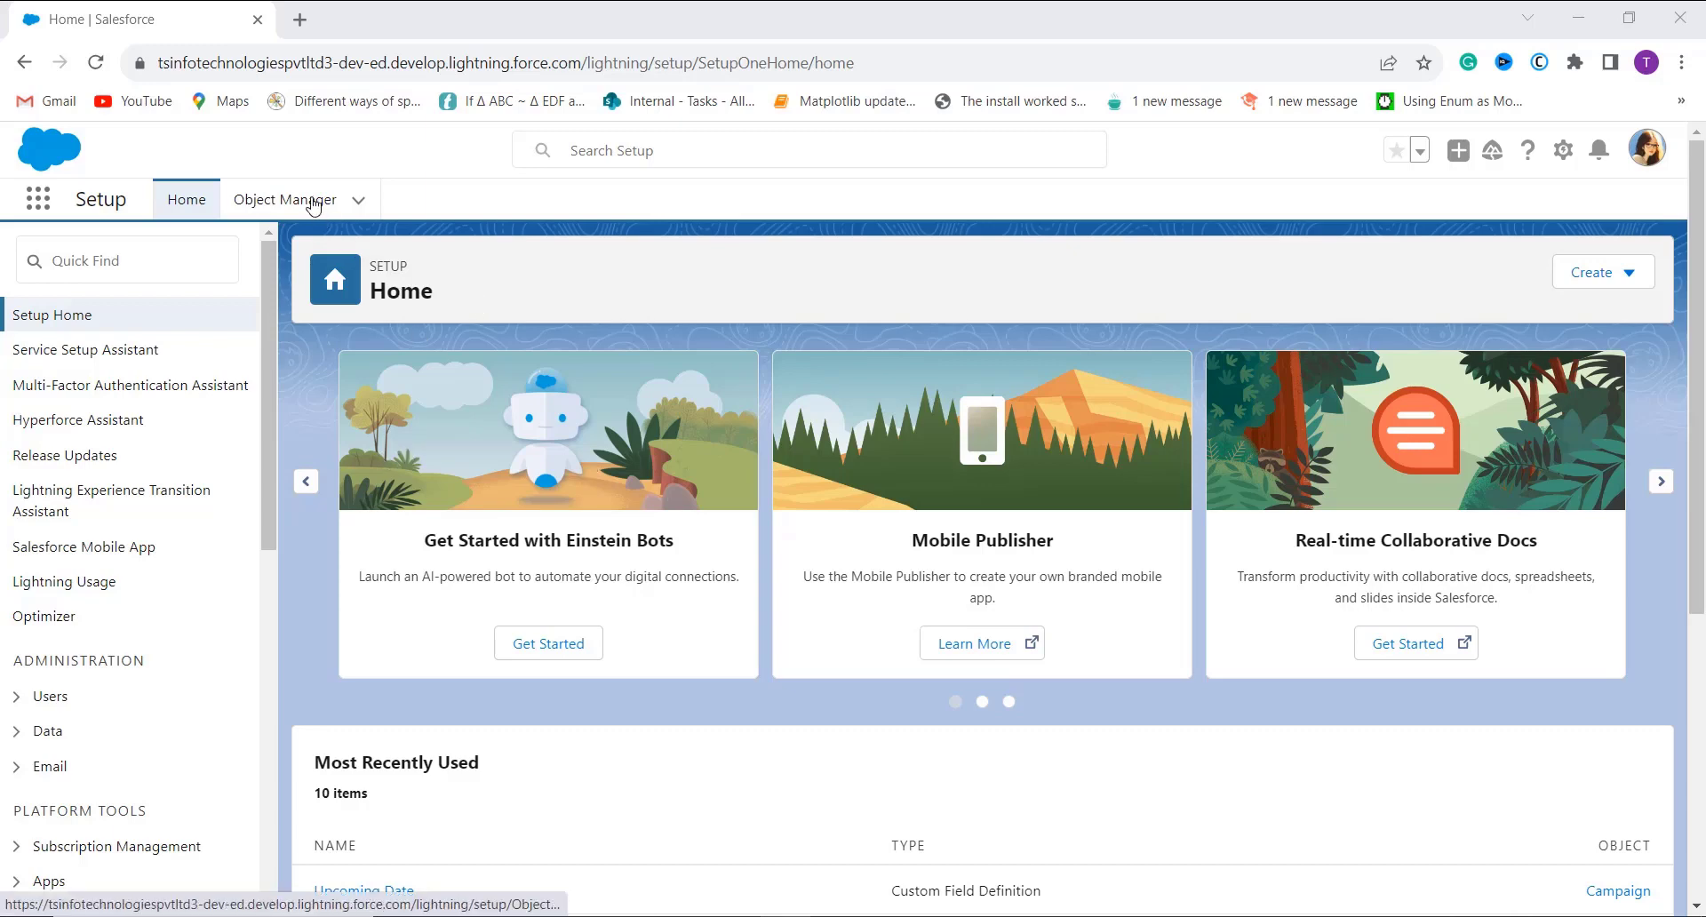
# Find the Contract object in Object Manager and open its fields and relationships.
pyautogui.click(317, 204)
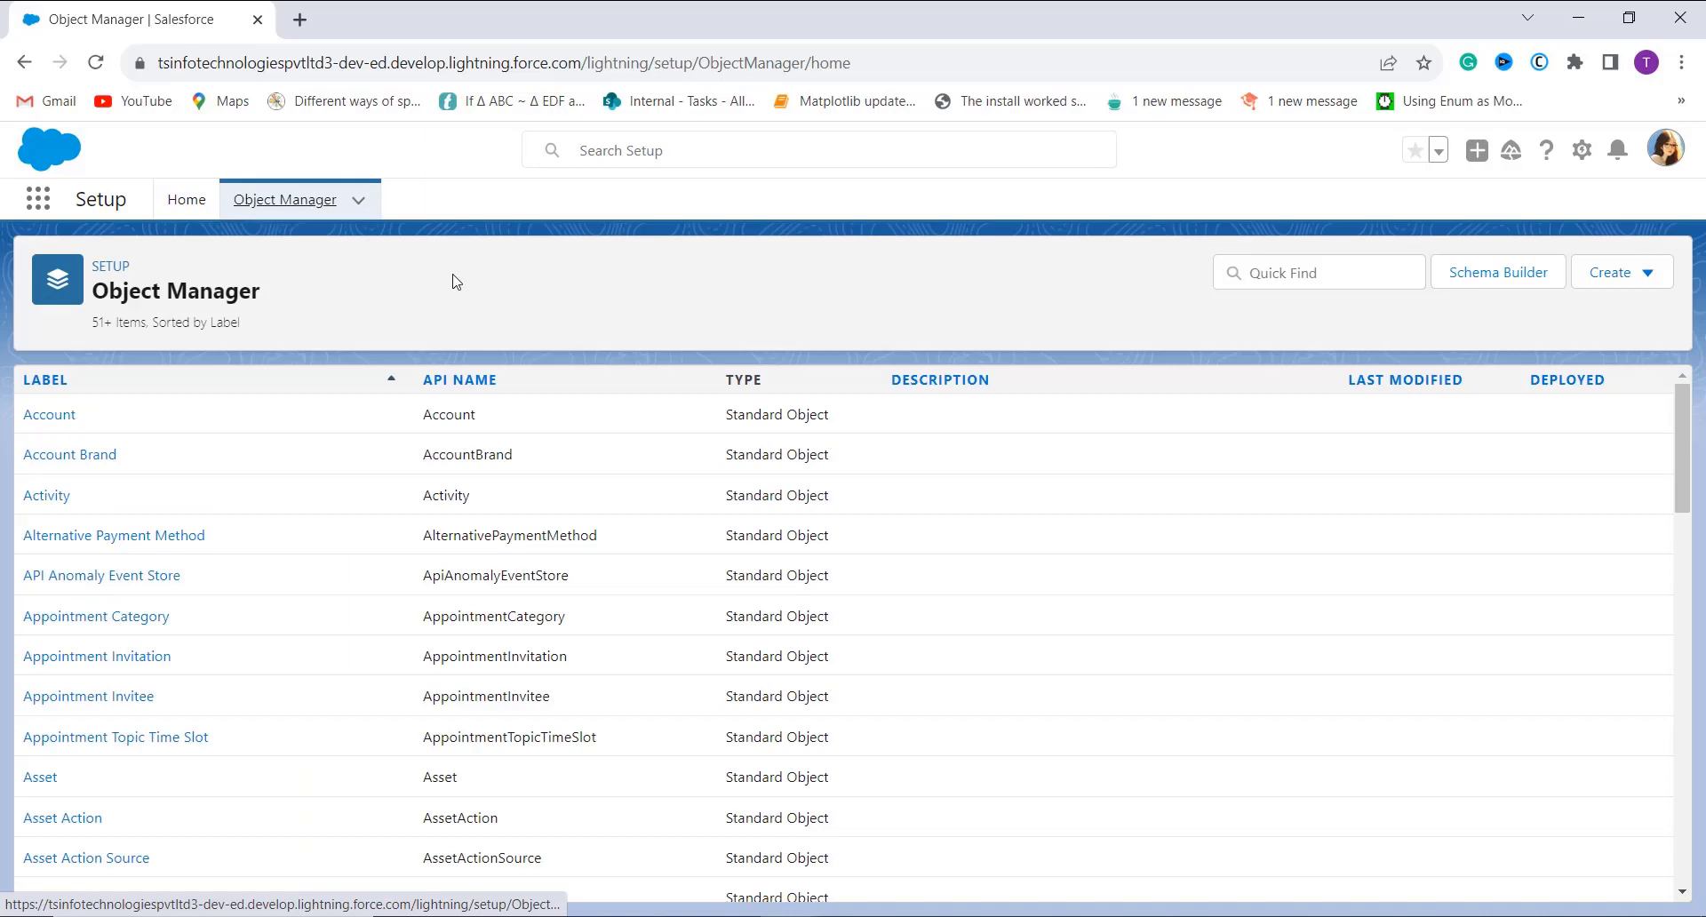
pyautogui.click(1338, 286)
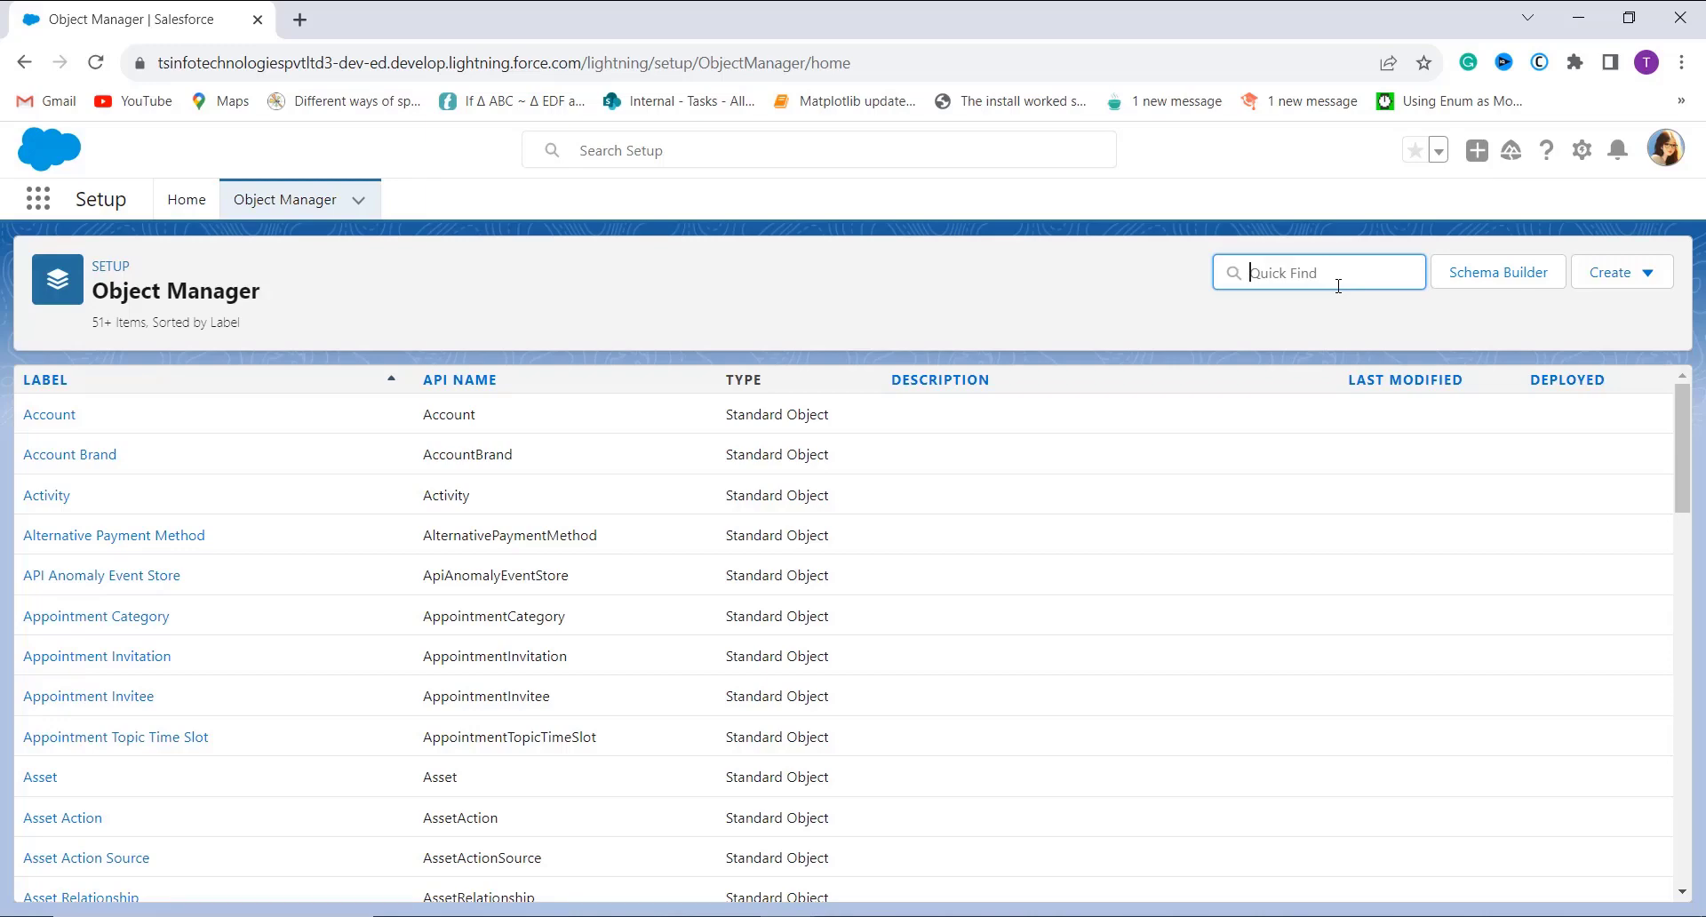
pyautogui.write('cont')
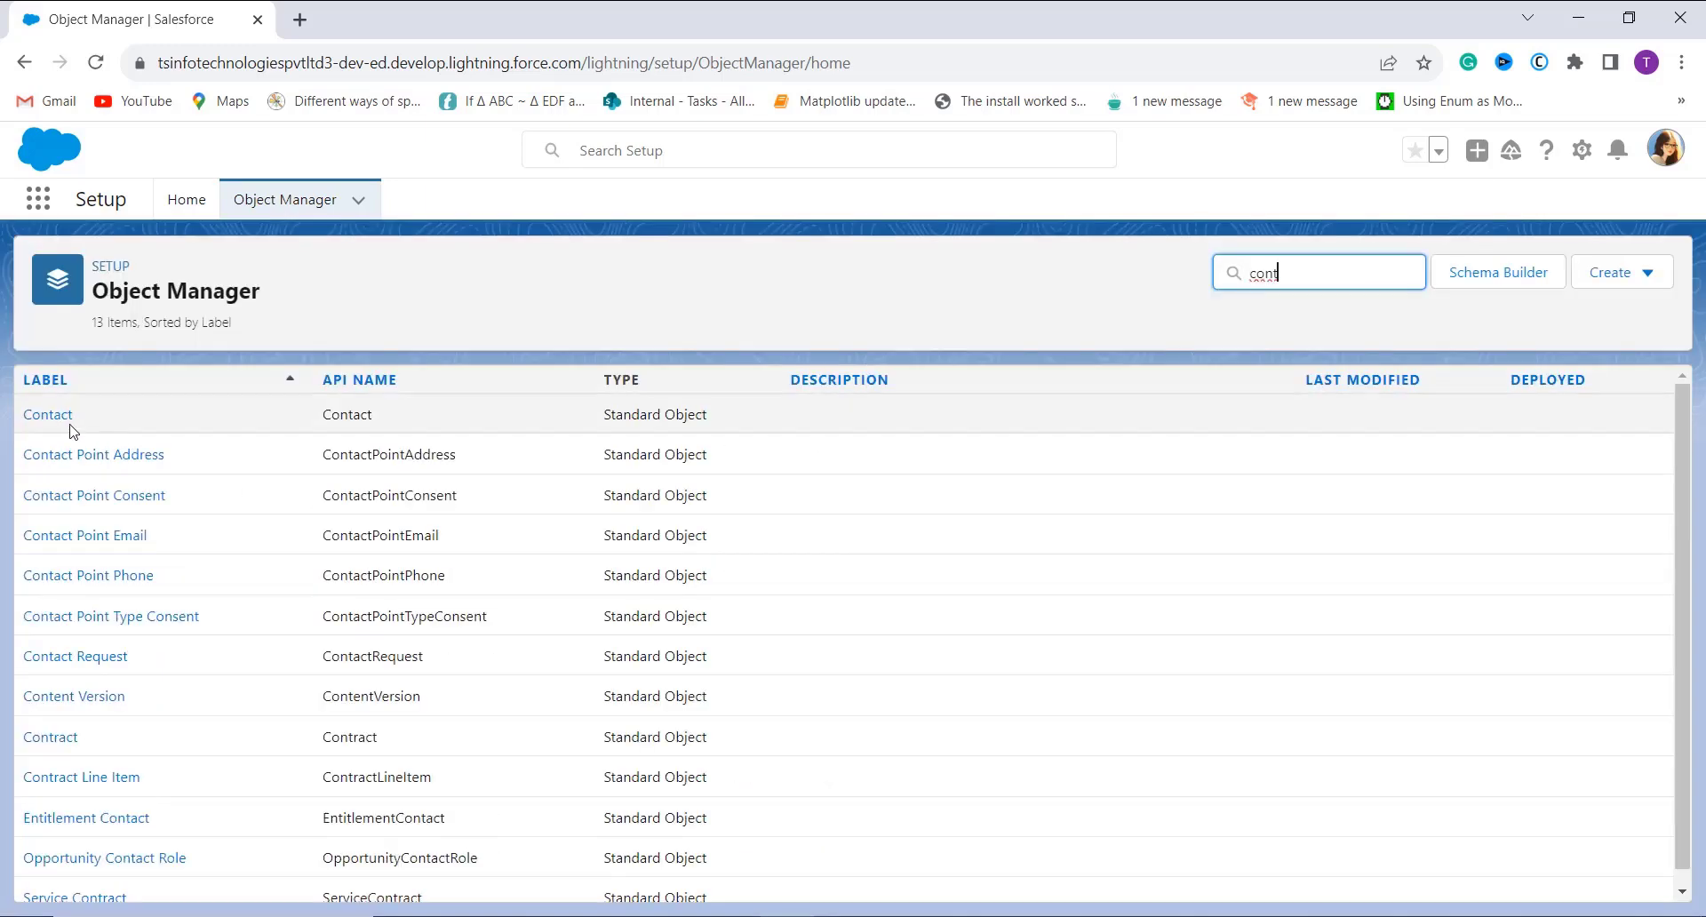
pyautogui.write('ra')
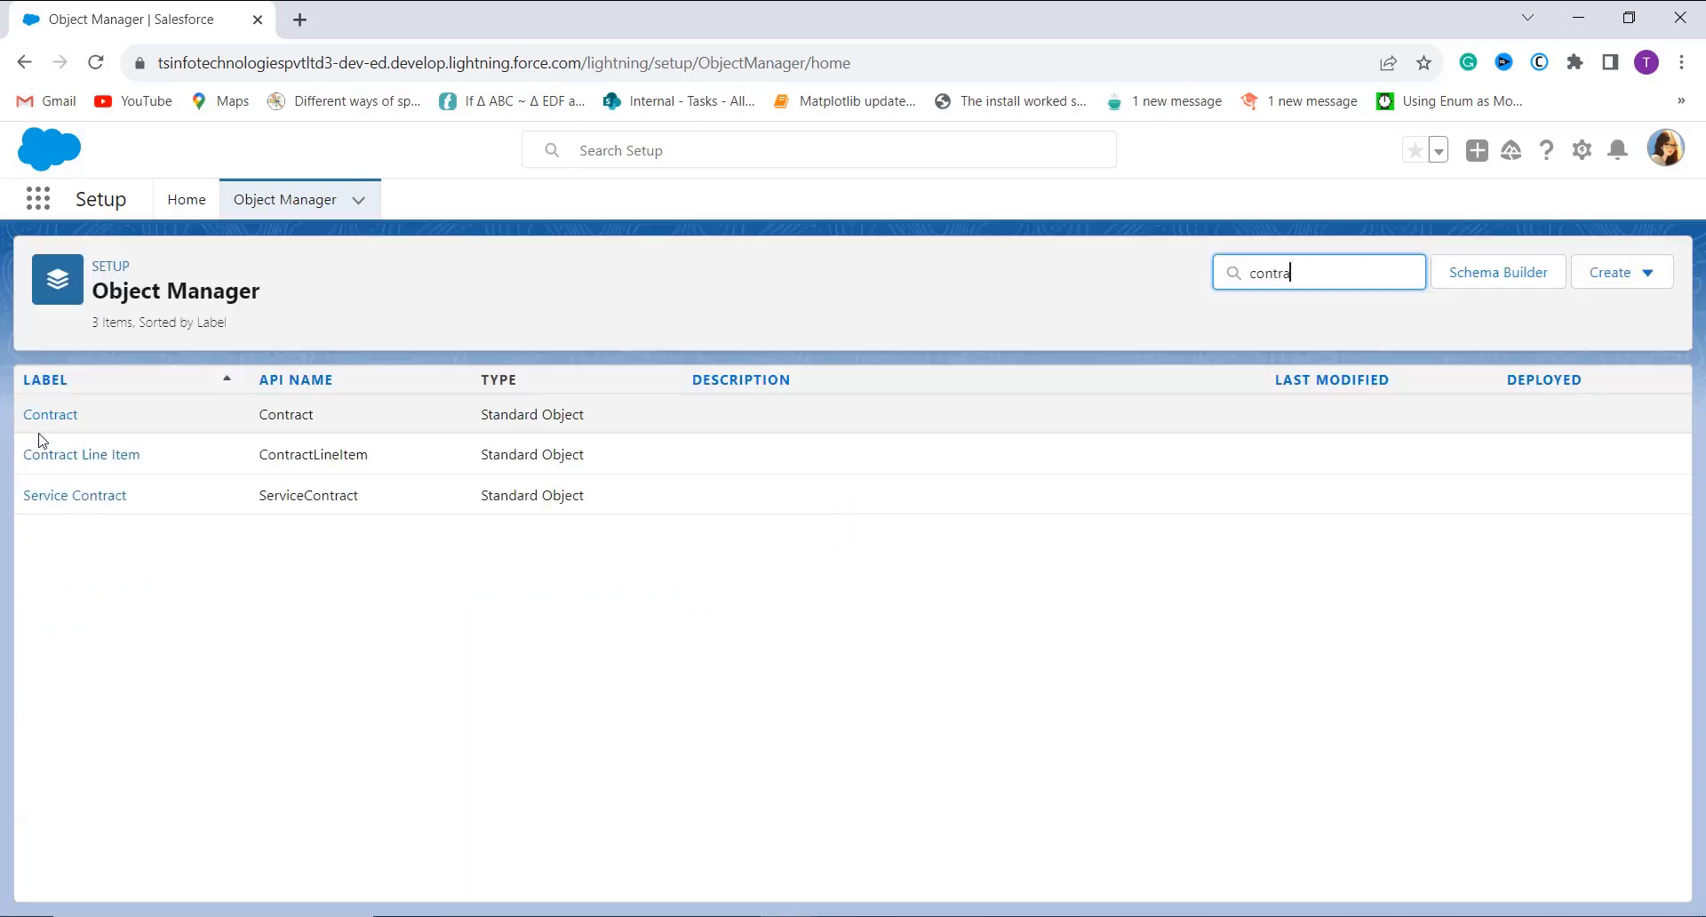
pyautogui.click(51, 415)
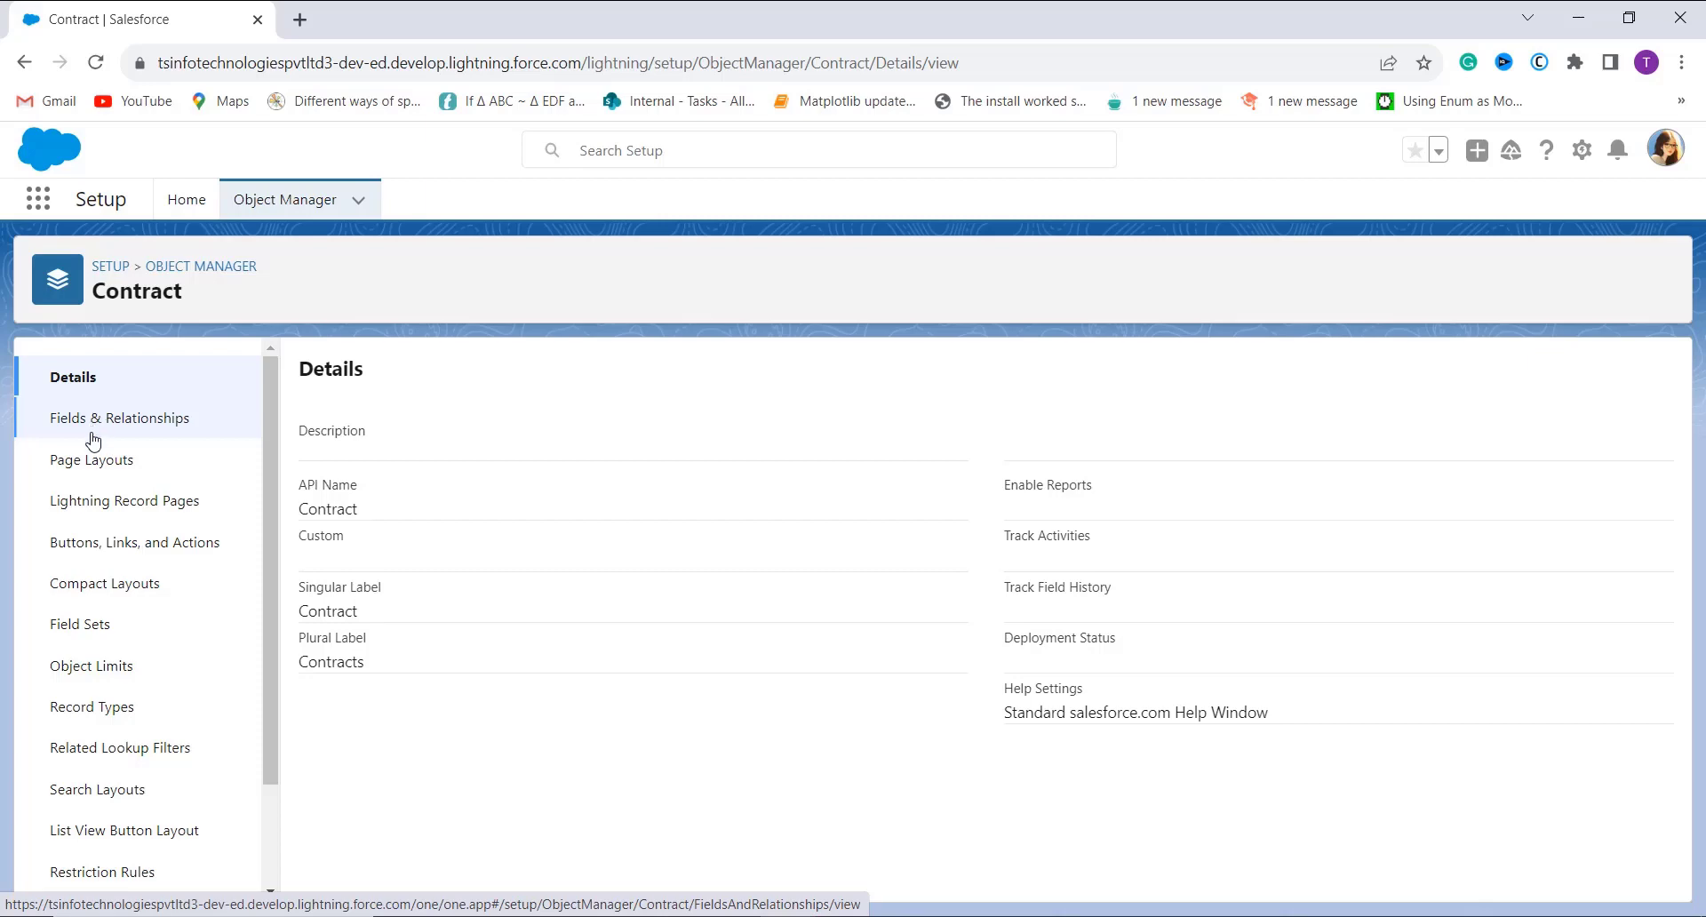
pyautogui.click(149, 427)
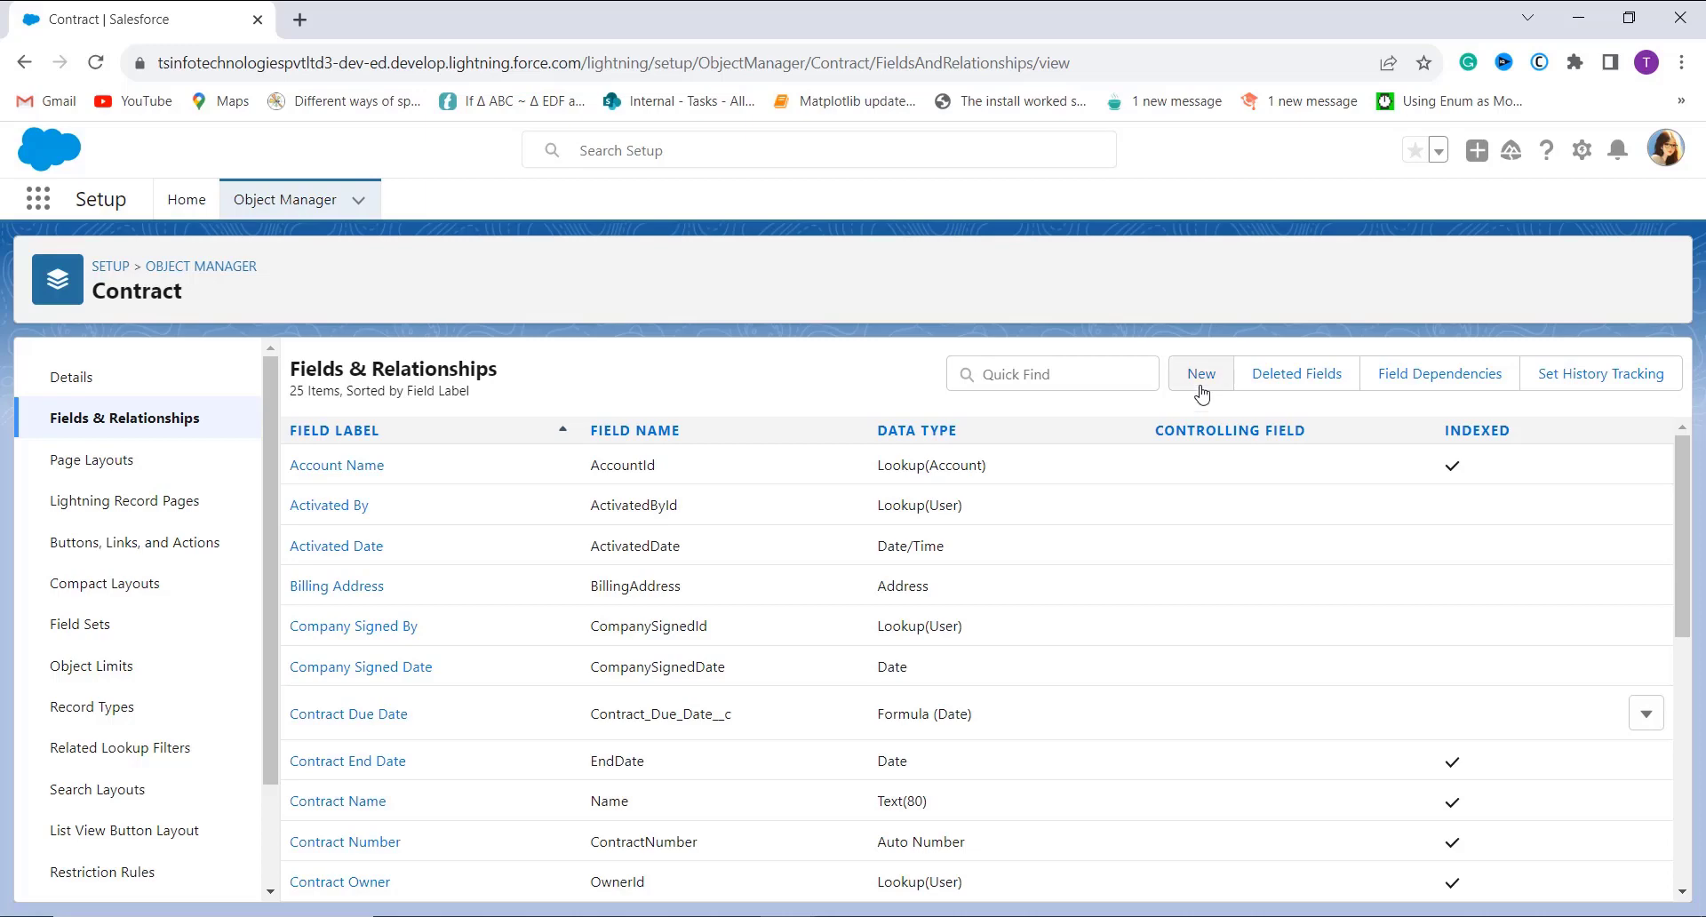
# Start a new custom field on the Contract object with Formula as its data type.
pyautogui.click(1201, 392)
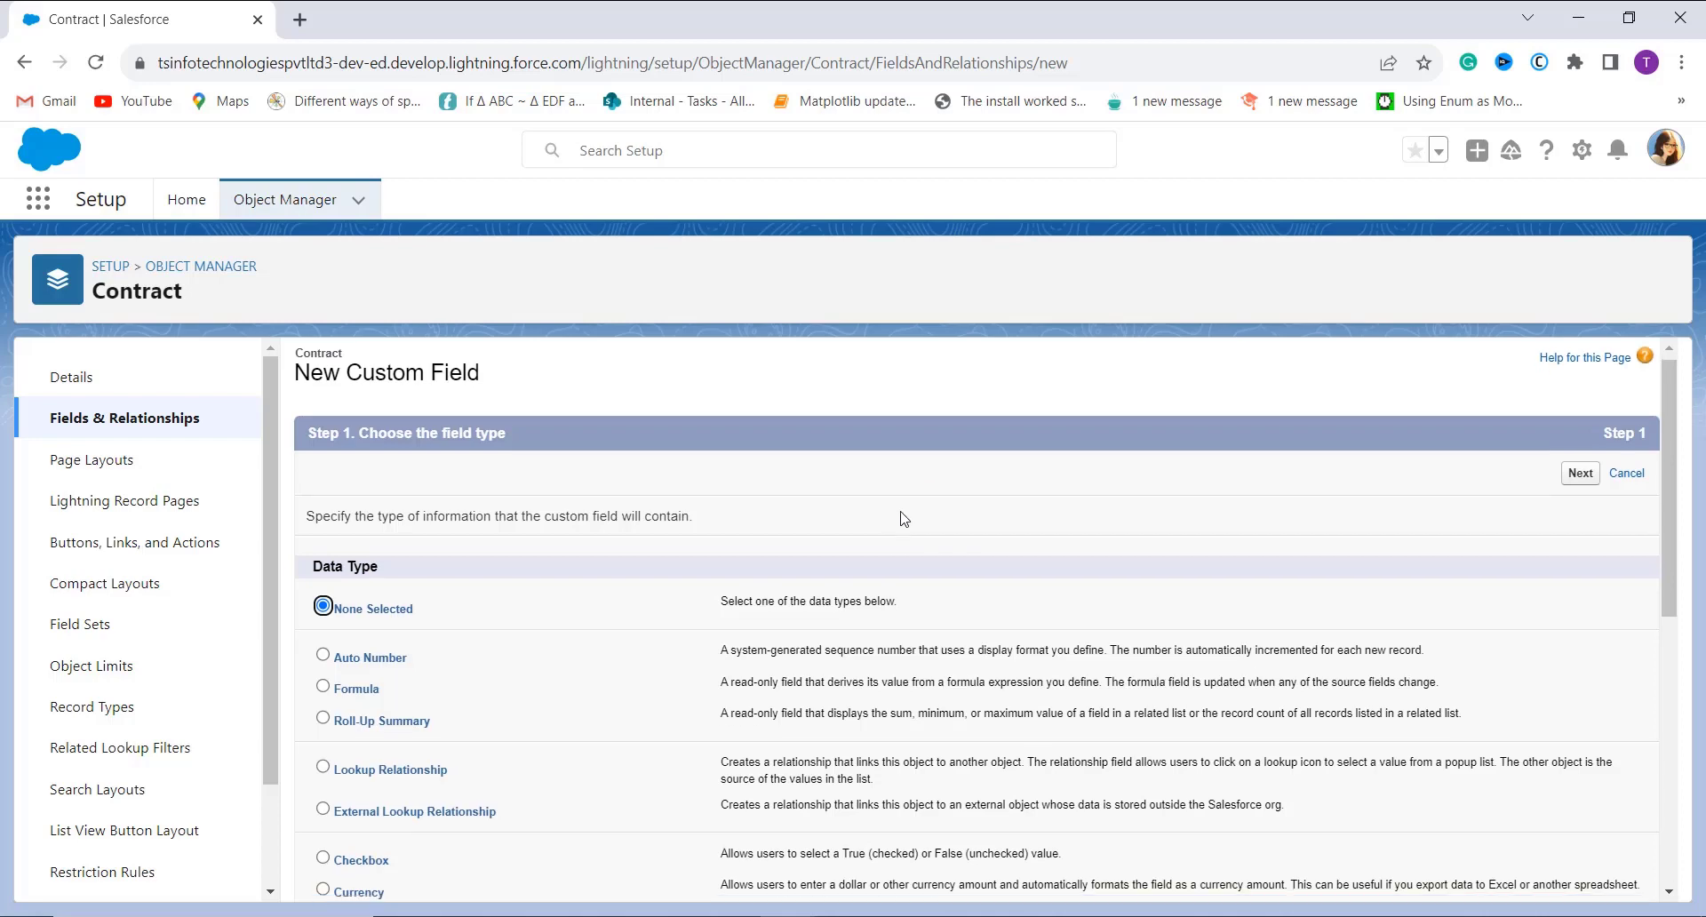
pyautogui.scroll(-2, 467, 633)
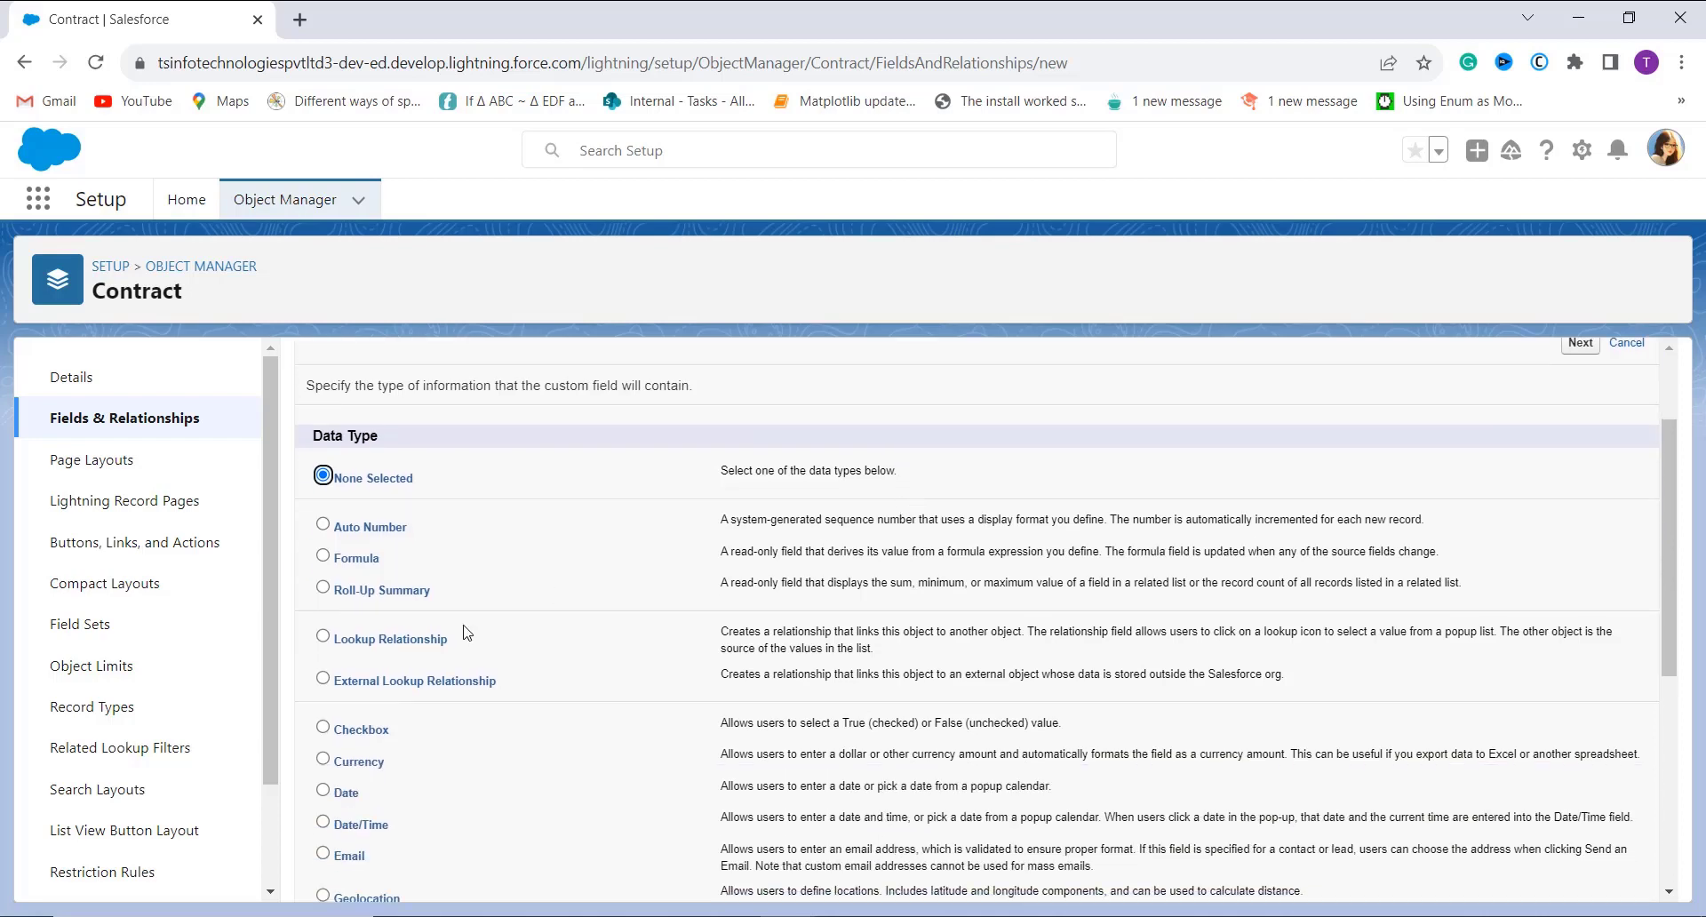
pyautogui.click(486, 566)
pyautogui.click(327, 563)
pyautogui.scroll(2, 514, 582)
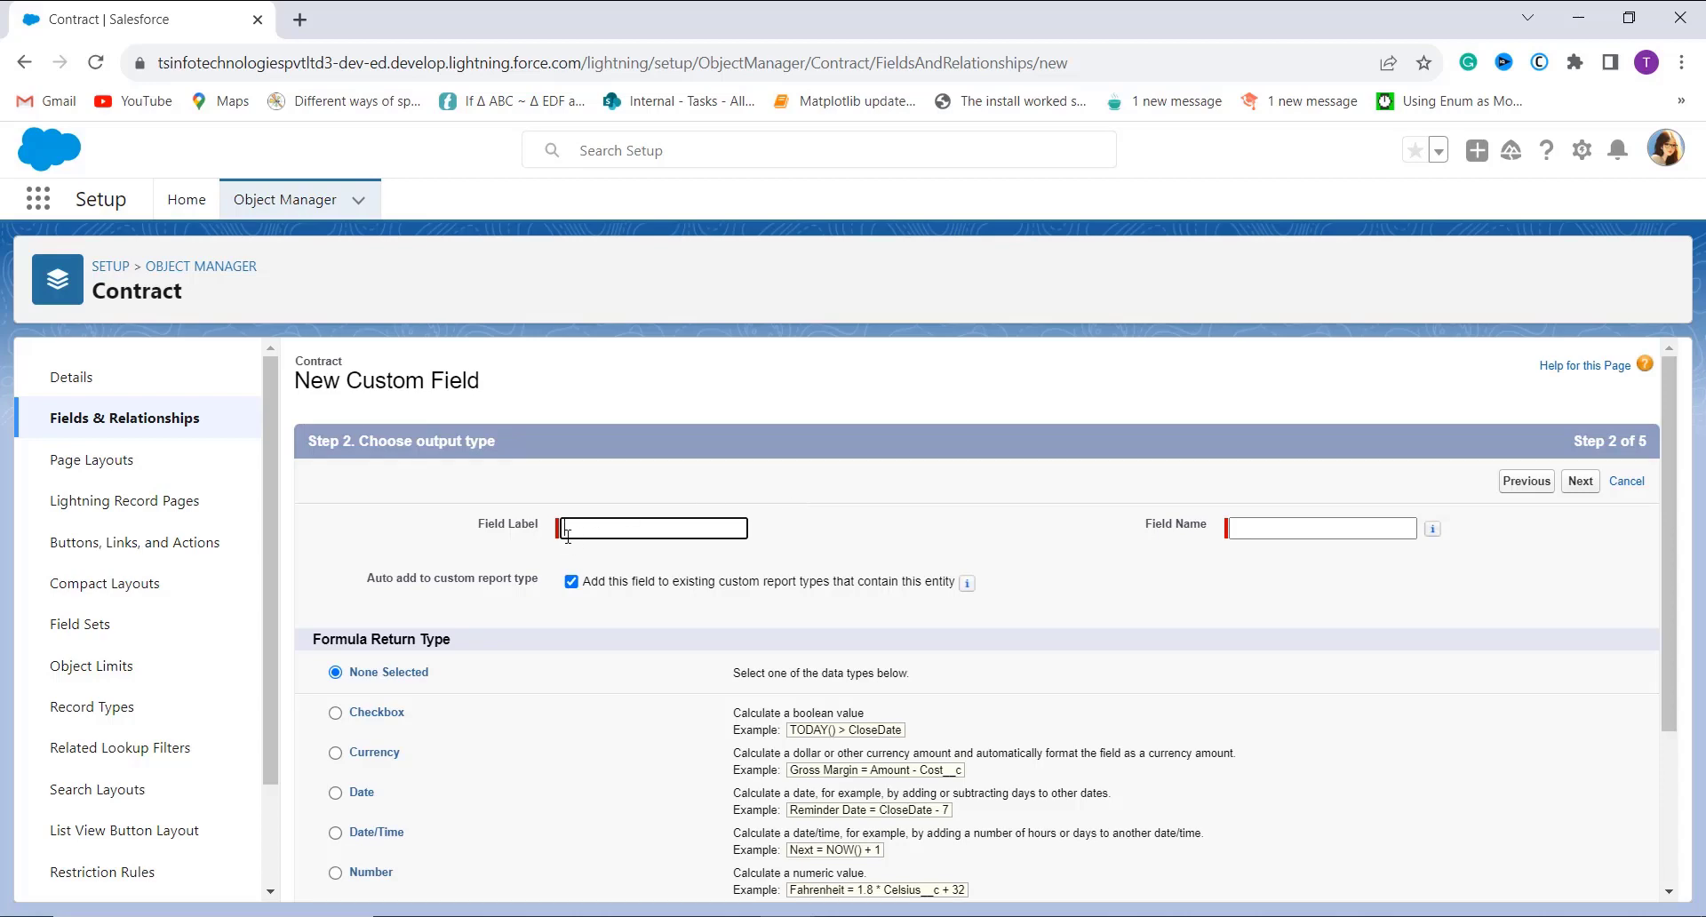
# Label the formula field Validation, choose Text as its return type, and proceed to formula entry.
pyautogui.write('Validation')
pyautogui.click(1357, 527)
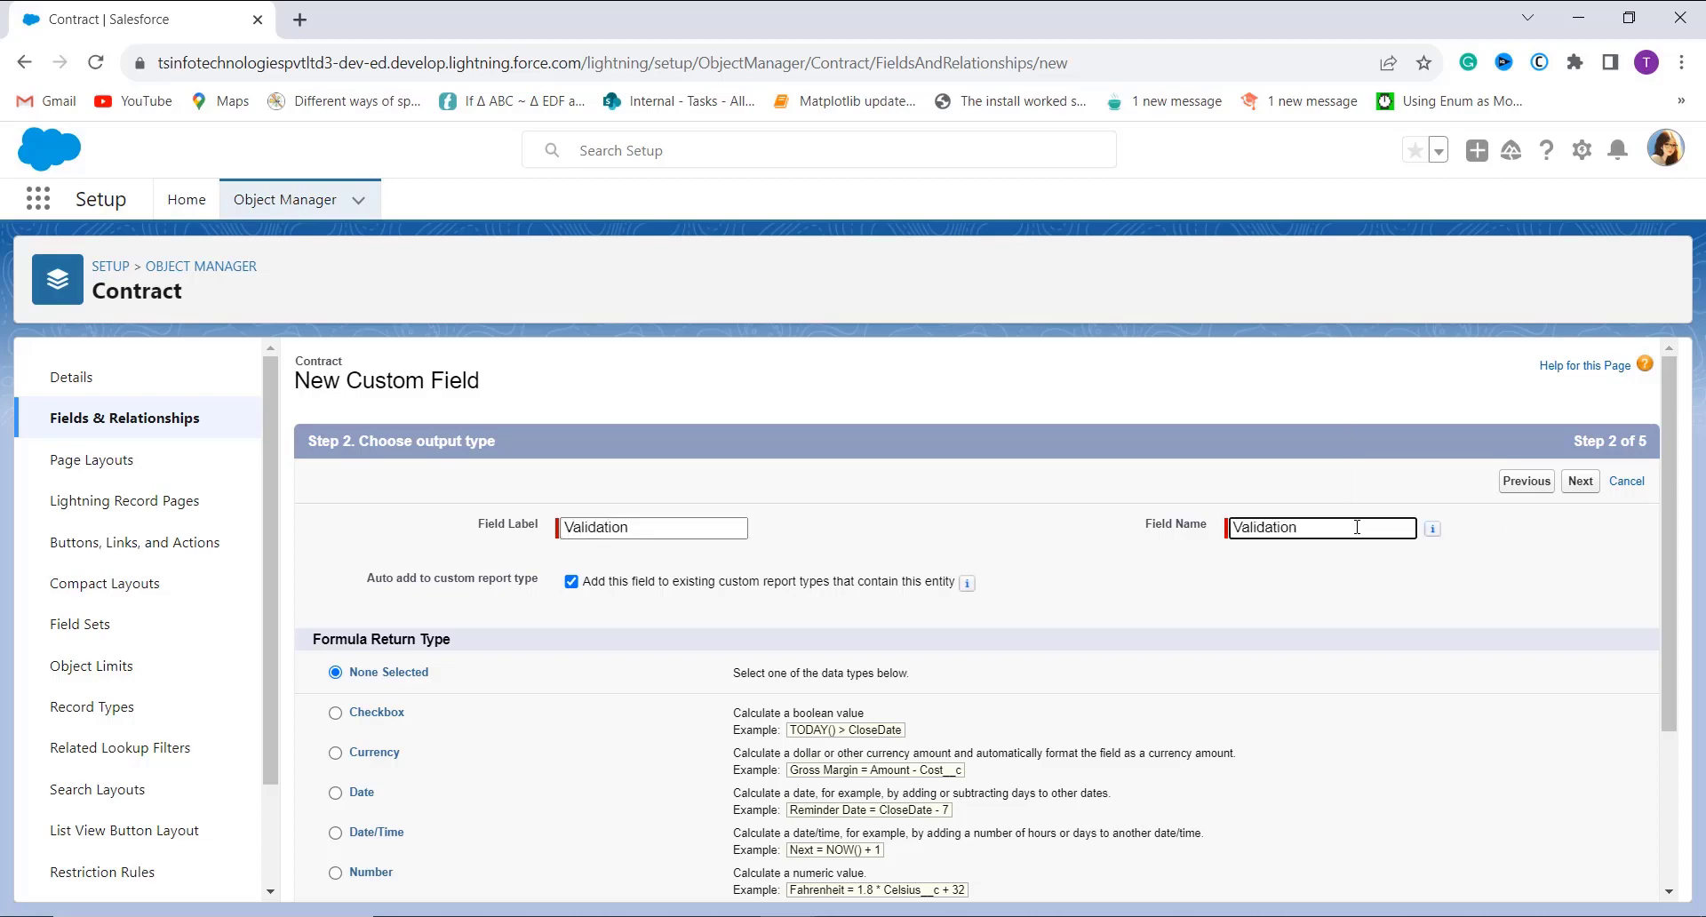
pyautogui.scroll(-1, 1186, 617)
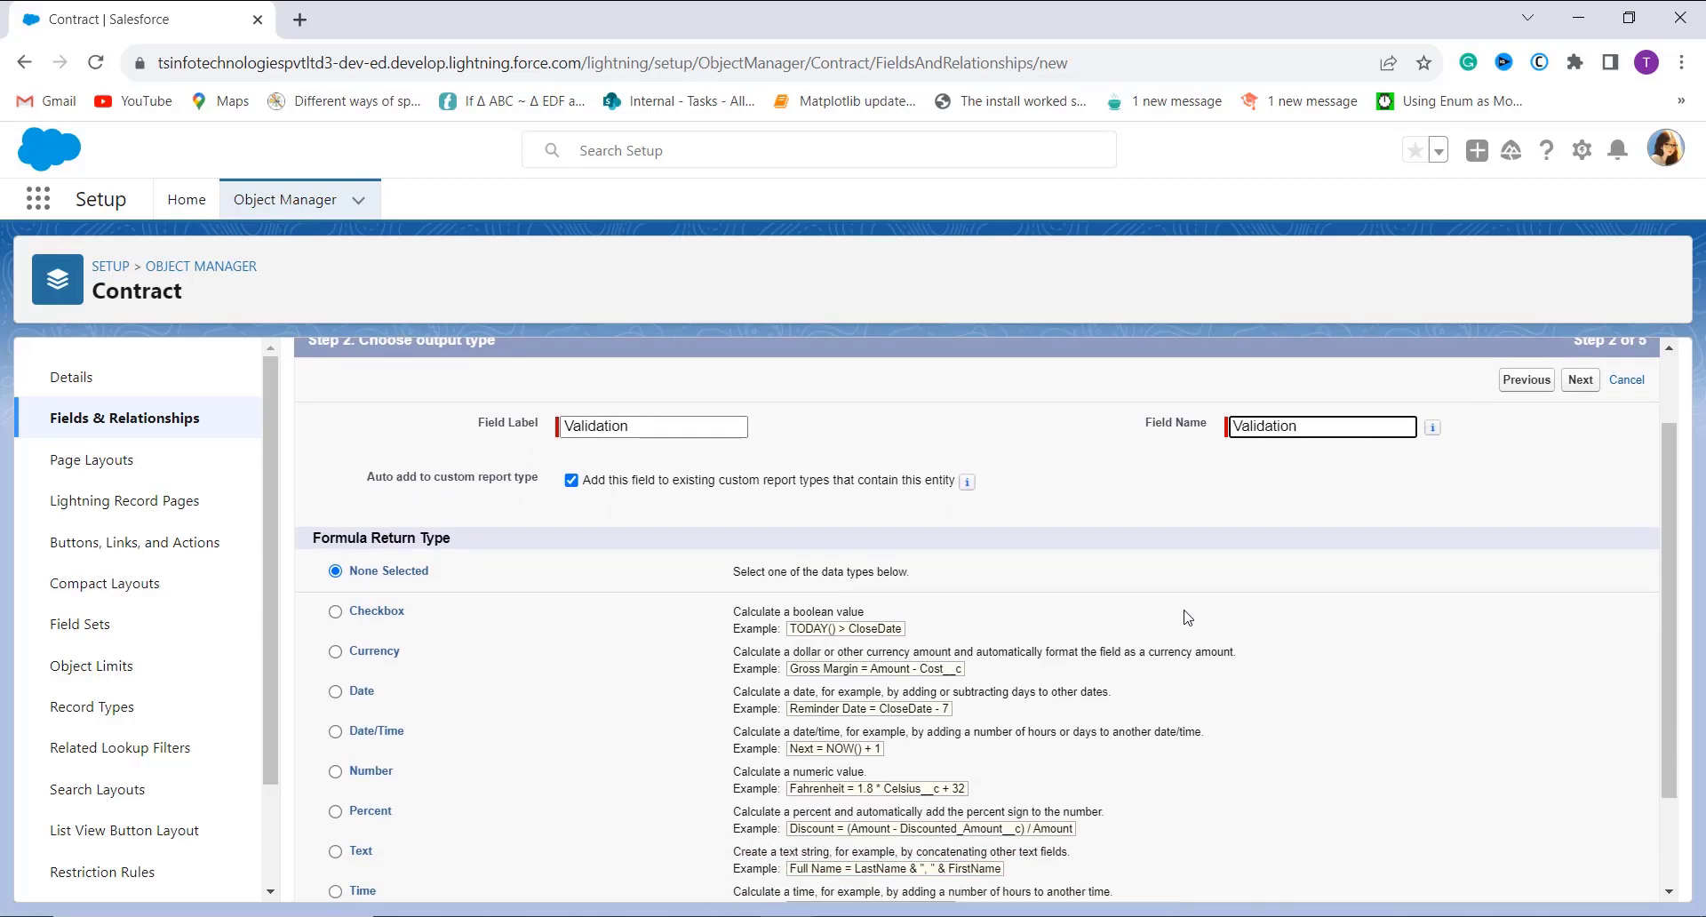
pyautogui.scroll(-1, 1186, 617)
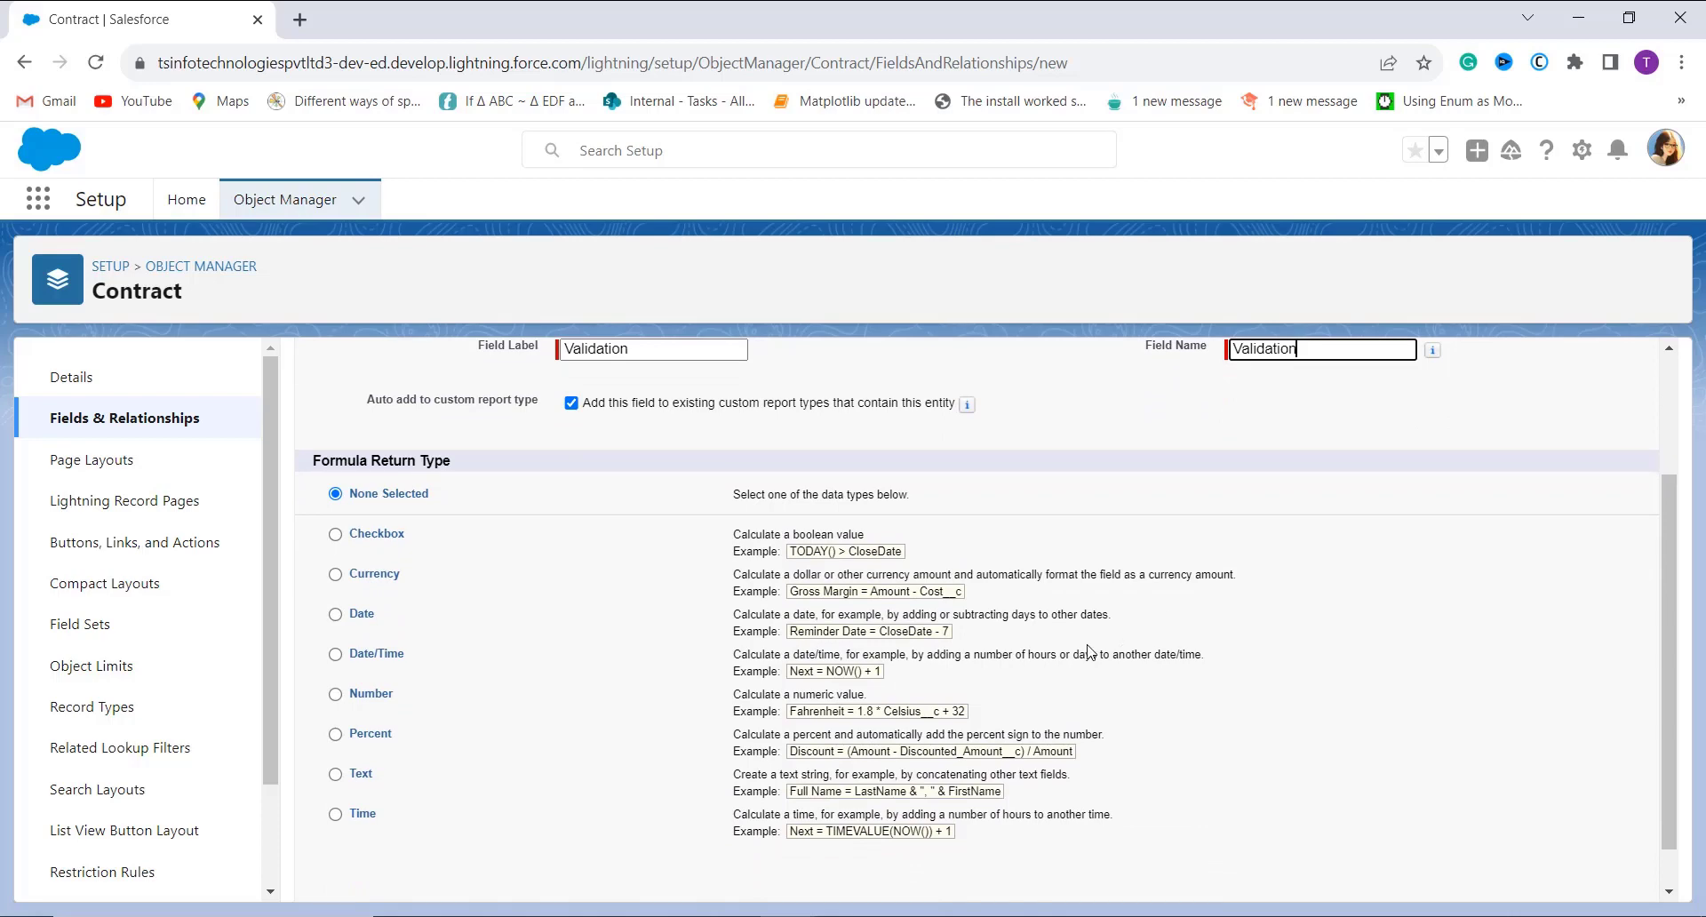
pyautogui.click(335, 773)
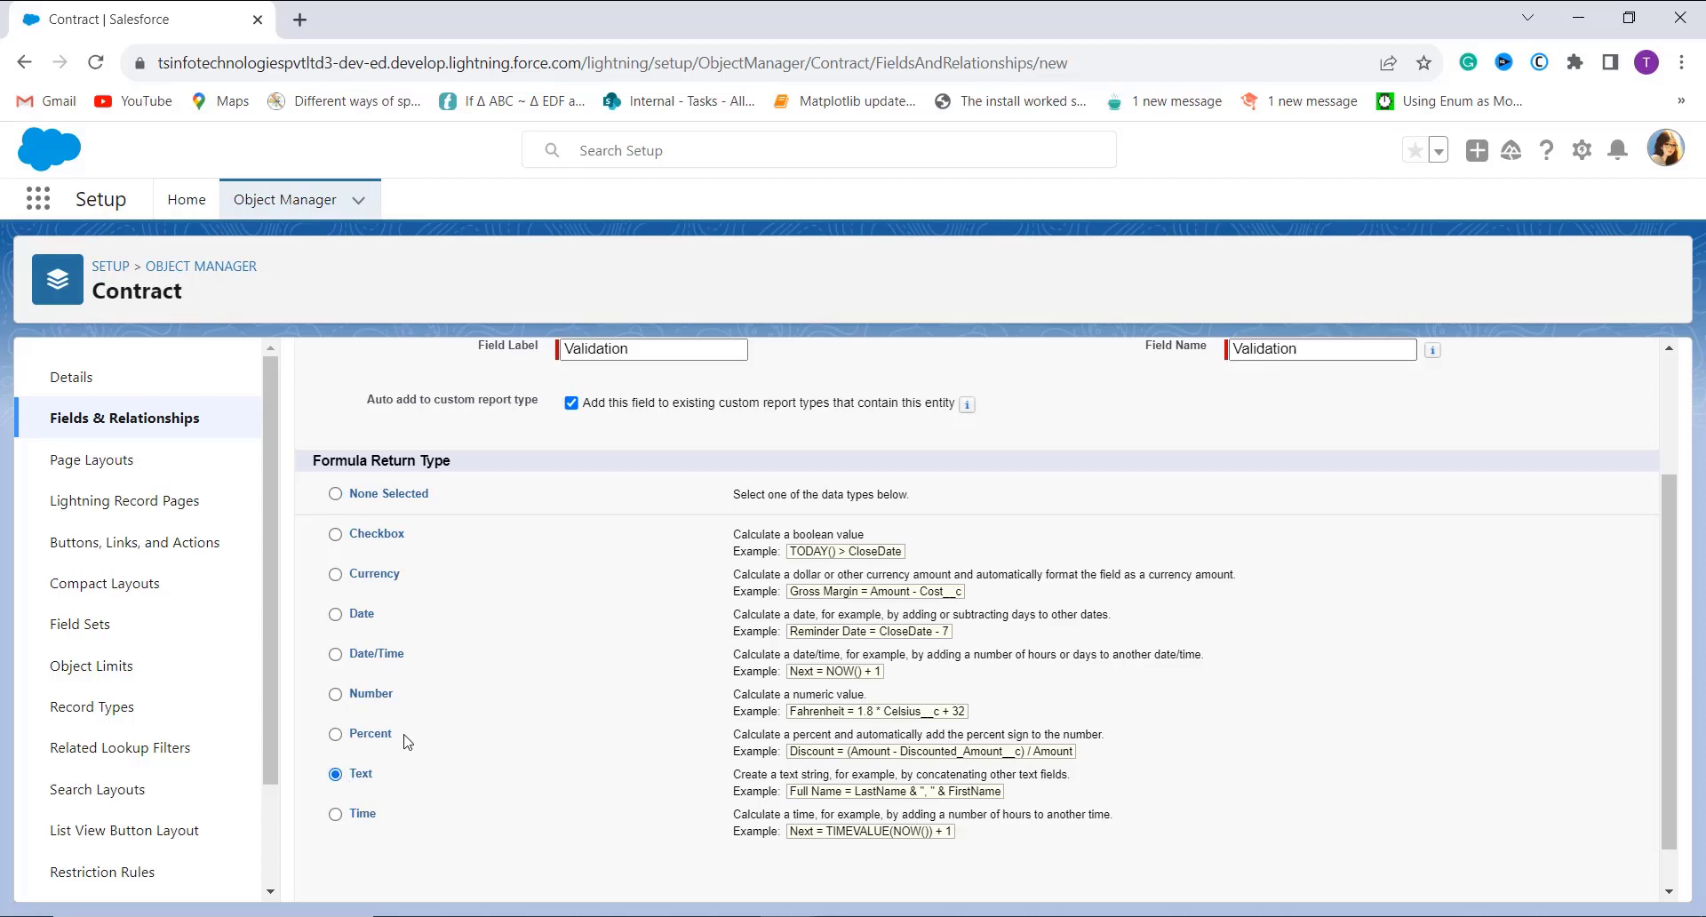
pyautogui.scroll(1, 493, 744)
pyautogui.scroll(1, 493, 744)
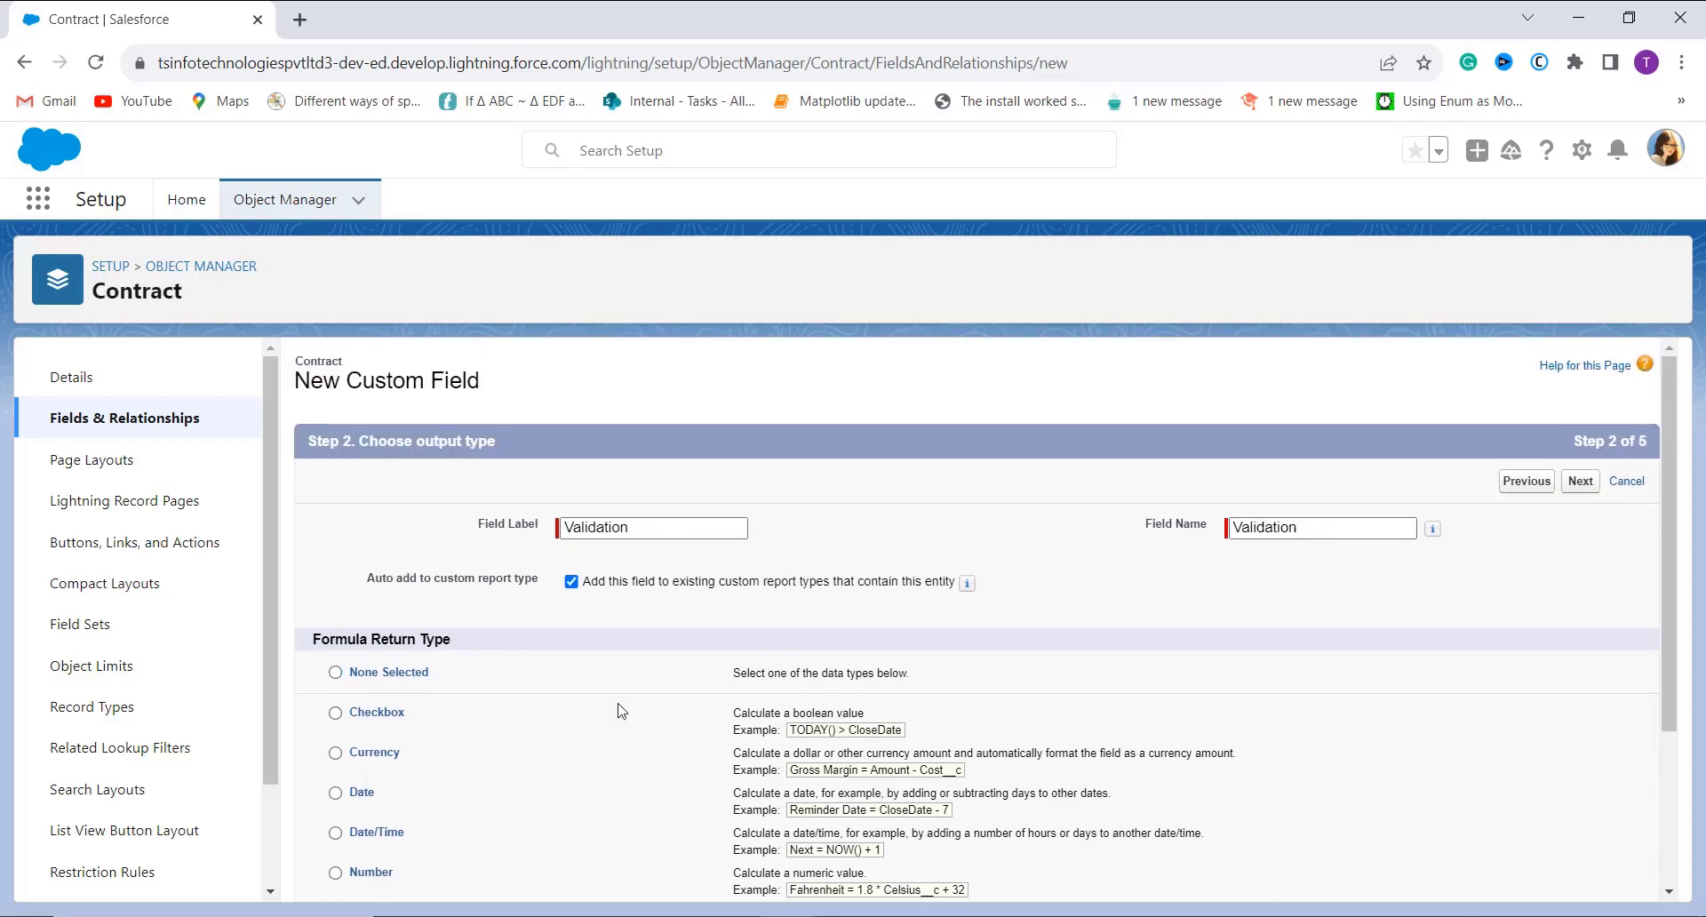
pyautogui.click(1580, 483)
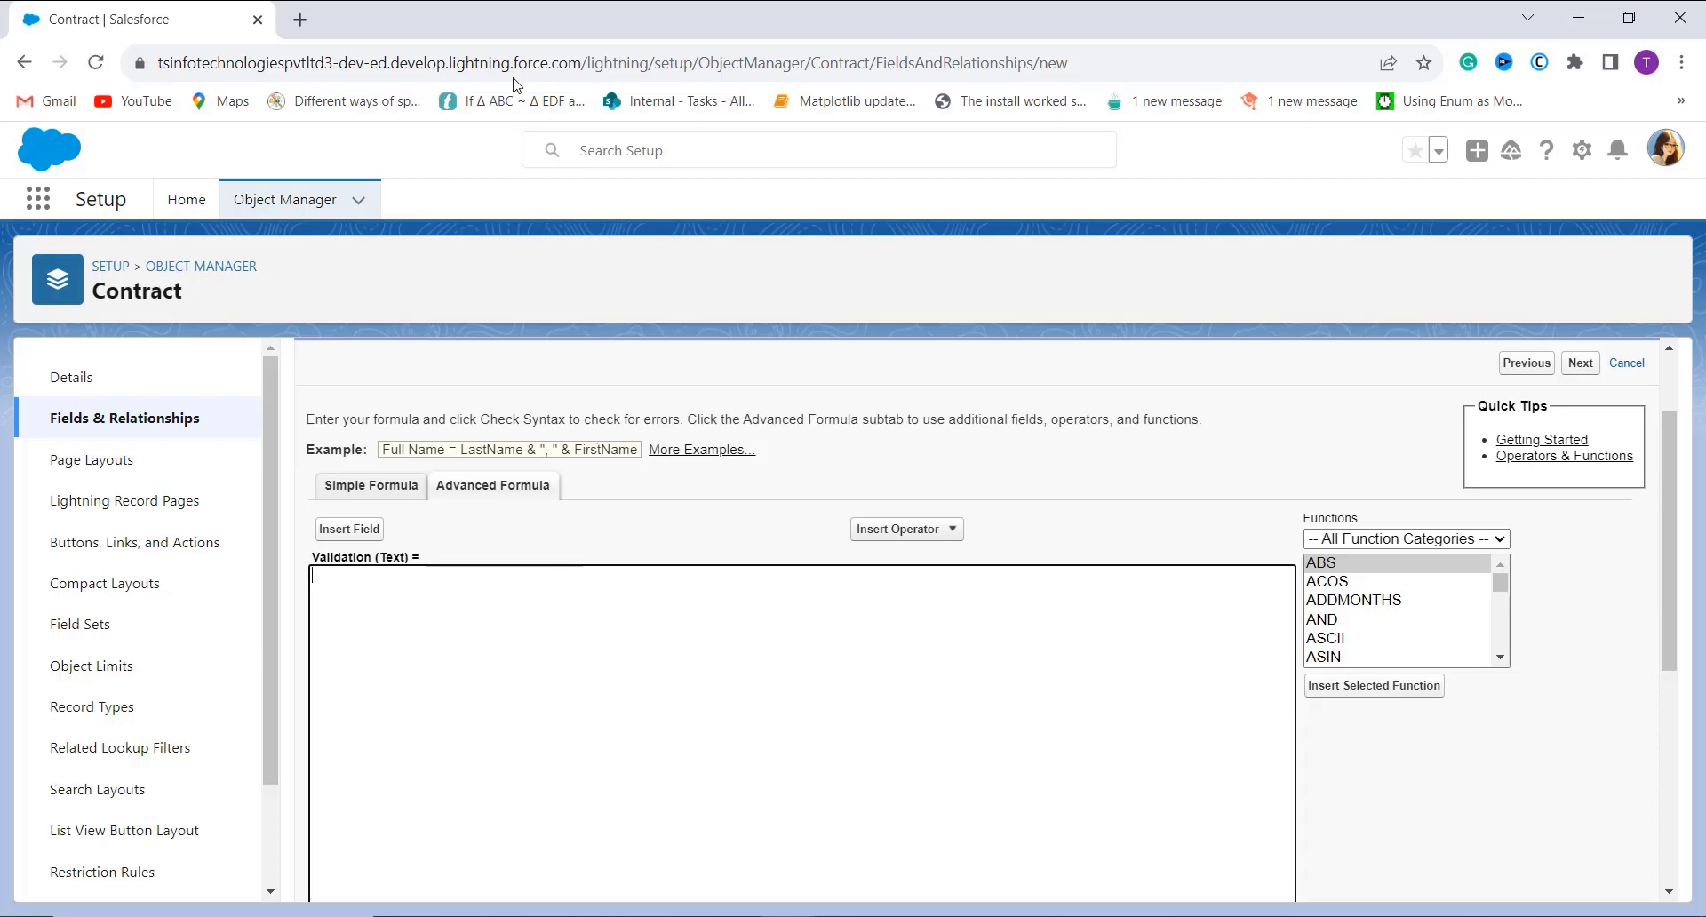
# Enter the formula IF( EndDate < TODAY(), "Contract time period is over. Please renew it.", "Contract is valid for " & TEXT( EndDate - TODAY()) & " days.").
pyautogui.write('IF( EndDate  < TODAY(), "Contract time period is over. Please renew it.", "Contract is valid for " & TEXT( EndDate - TODAY()) & " days.")')
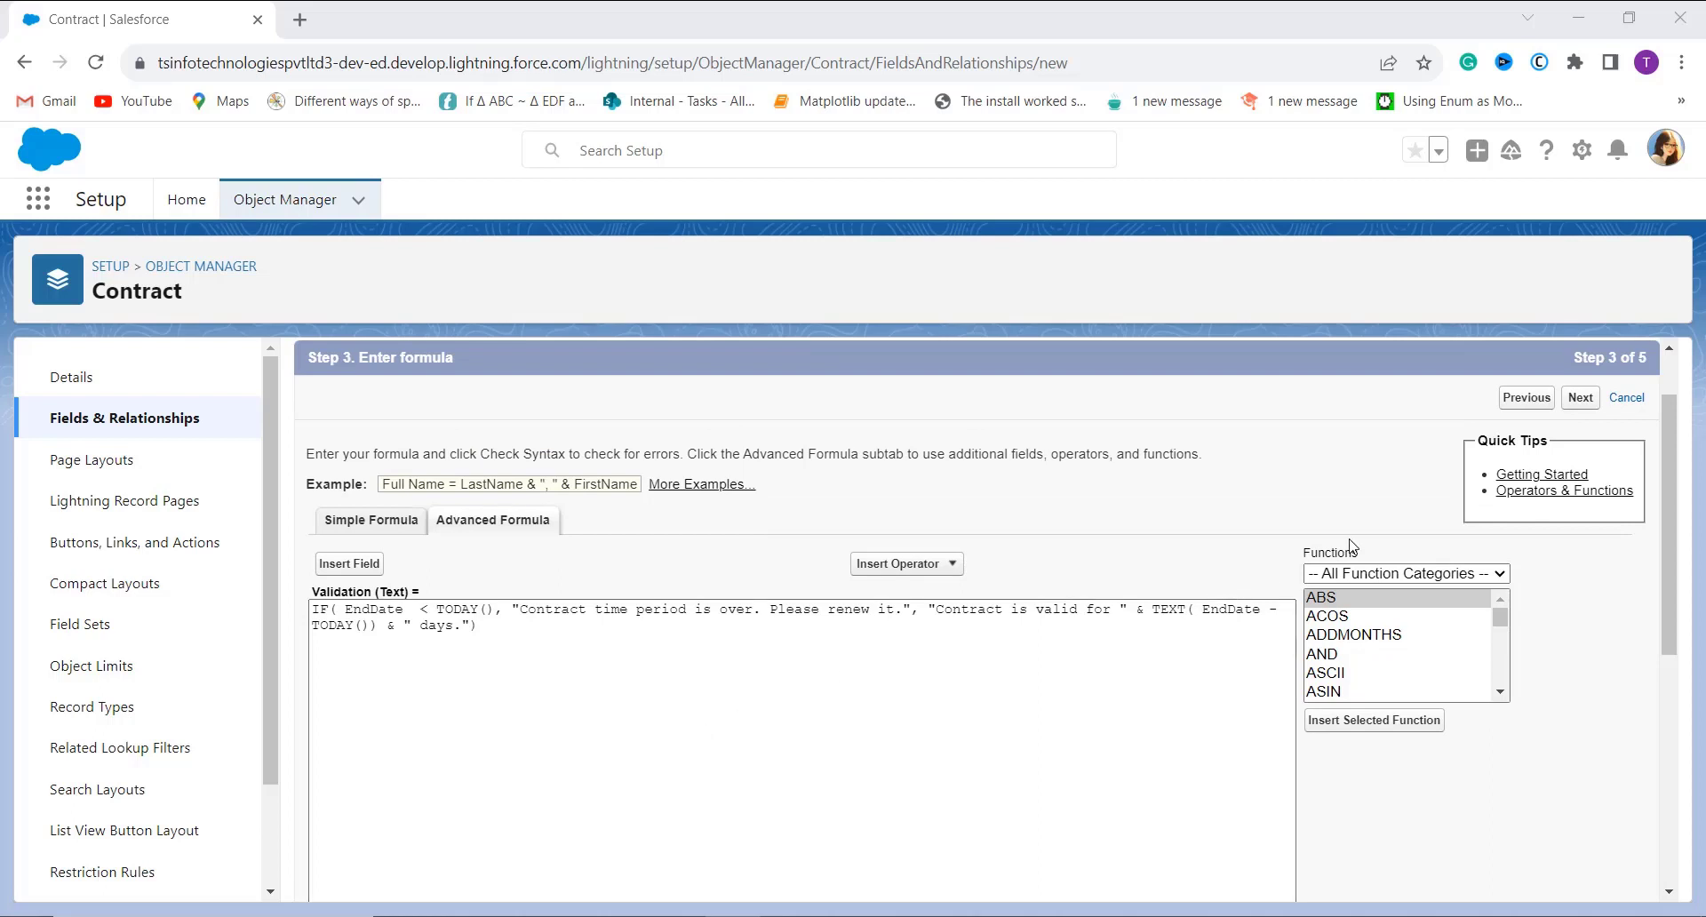
# Look through the function categories, the operators and the Contract fields that can be inserted into the formula.
pyautogui.click(1391, 577)
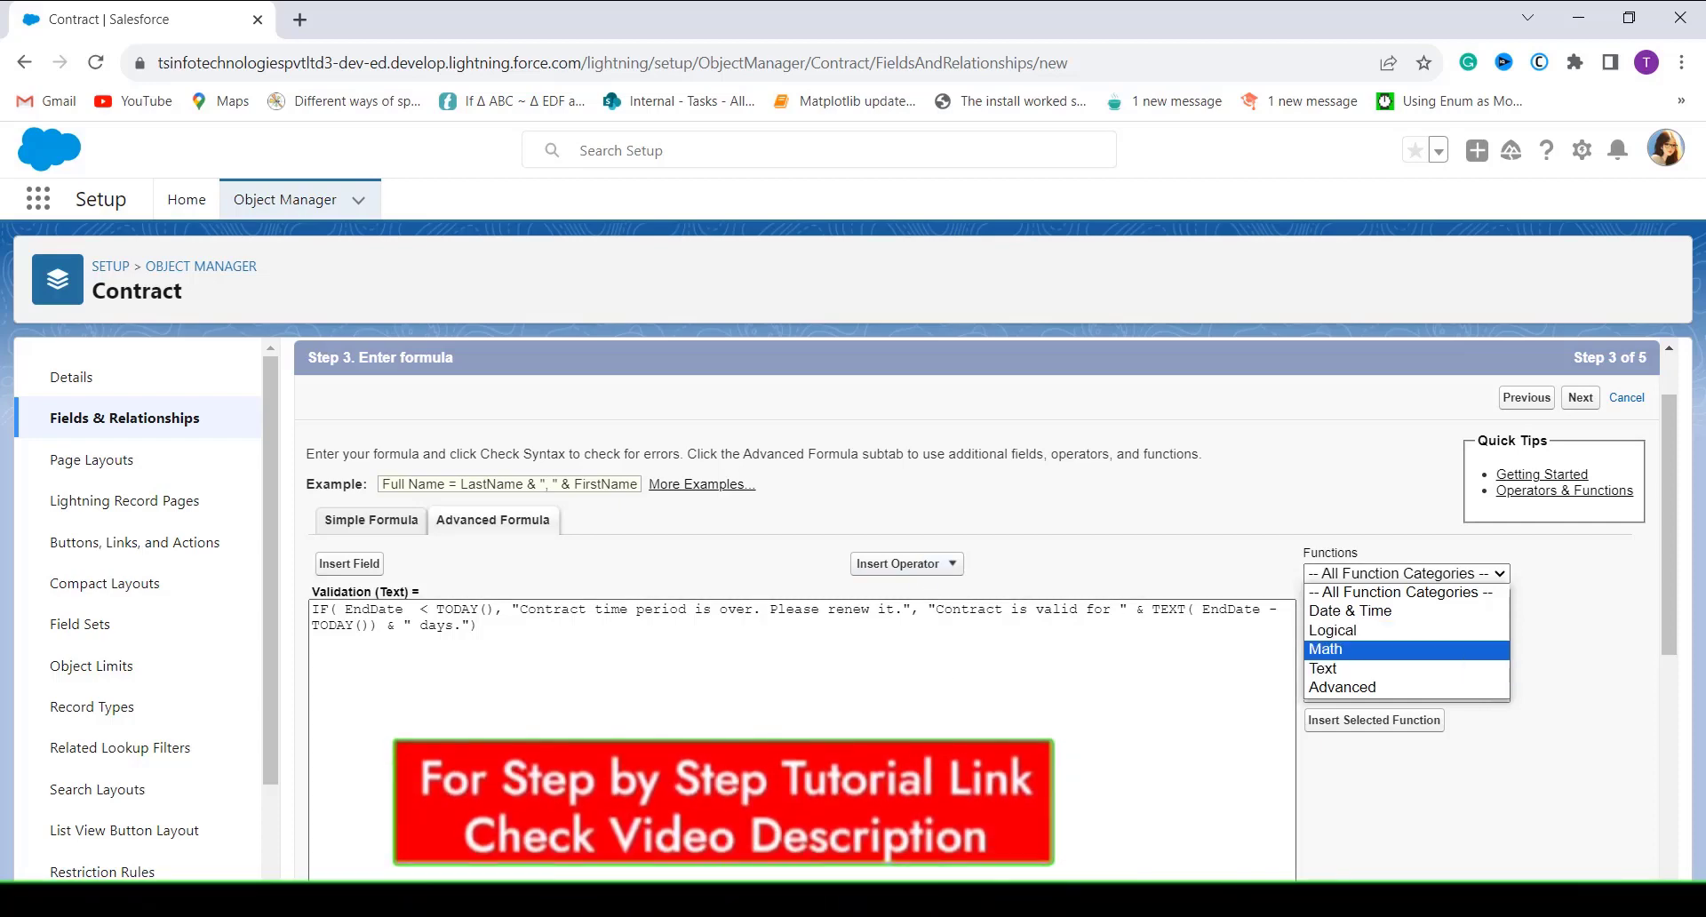
pyautogui.click(923, 569)
pyautogui.click(941, 569)
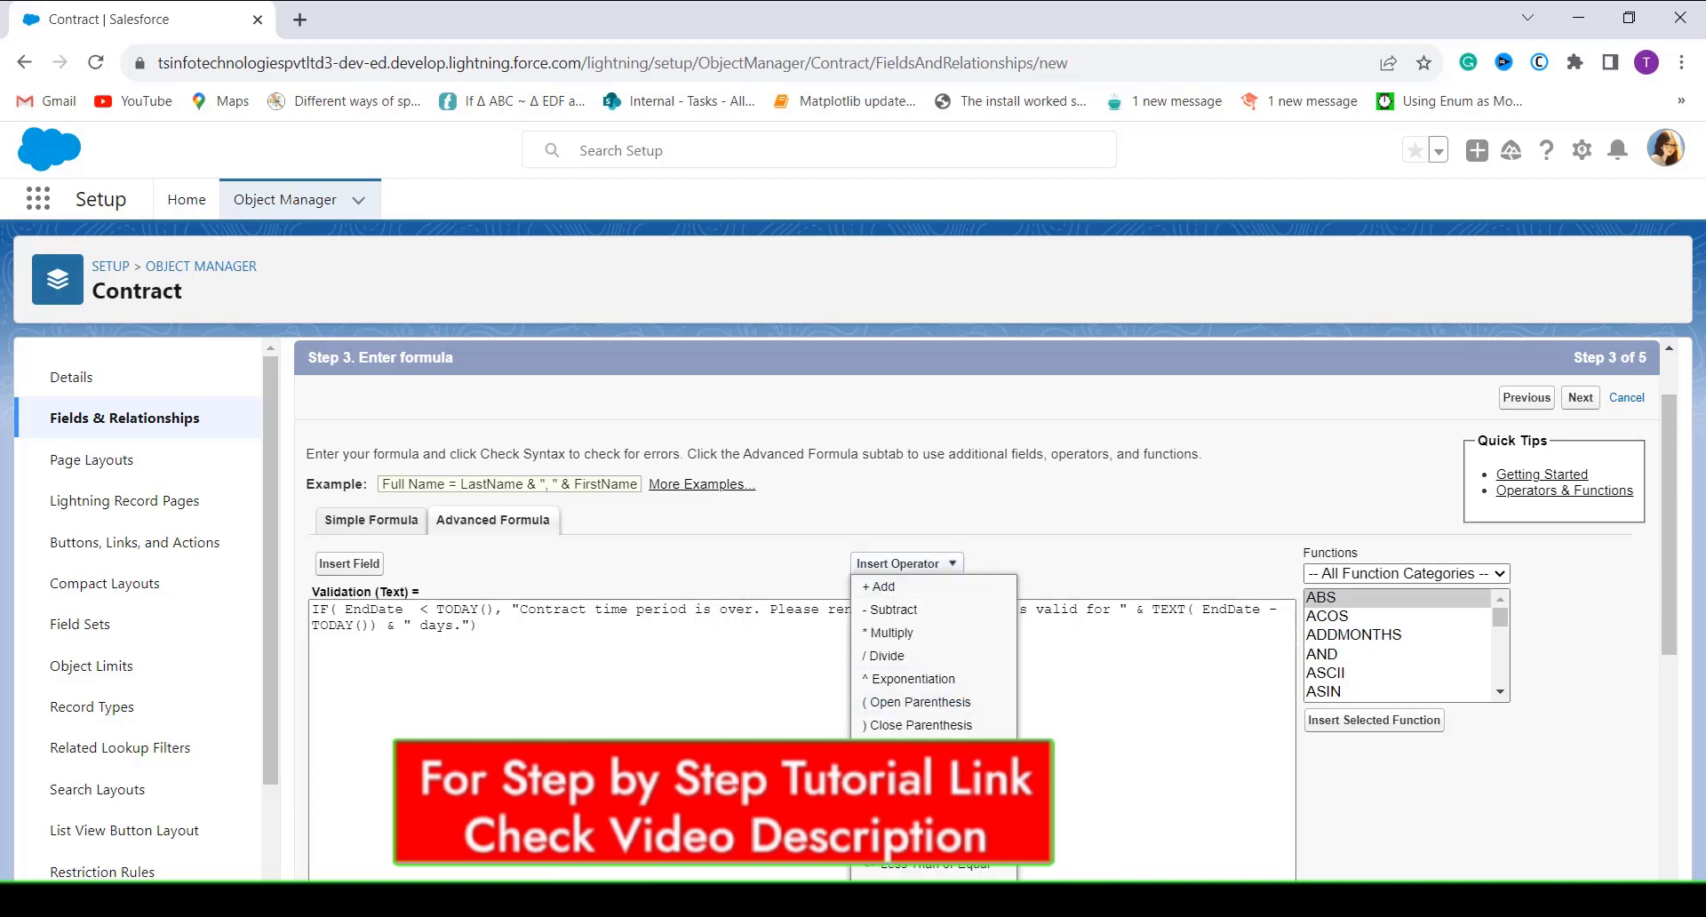
pyautogui.click(478, 626)
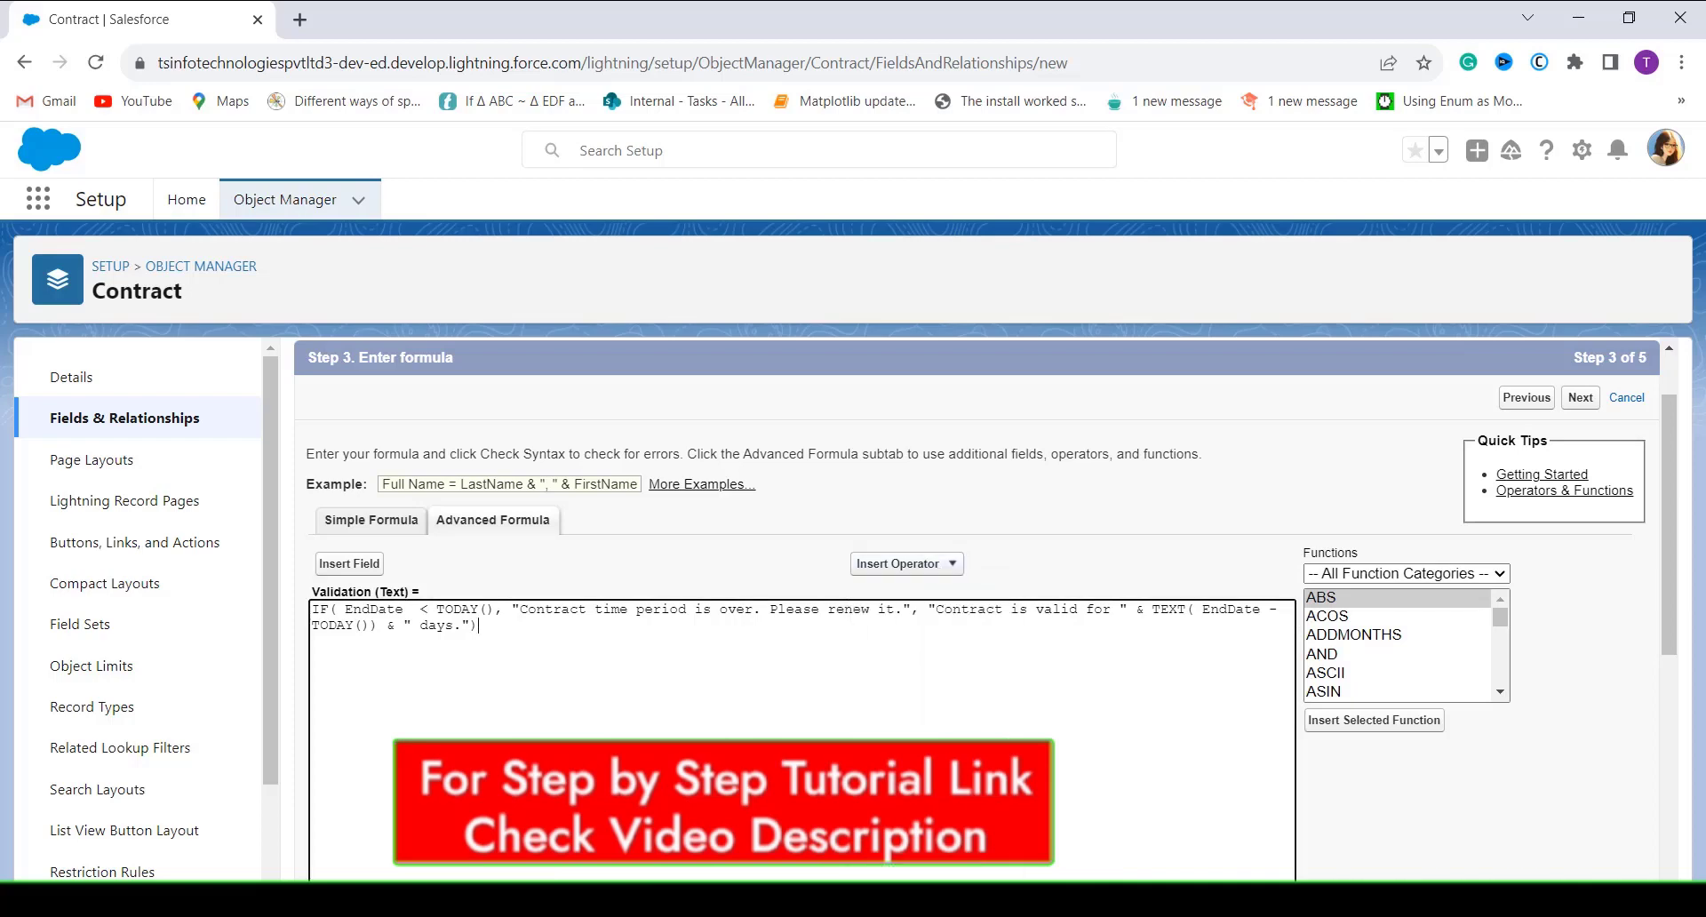
pyautogui.click(347, 564)
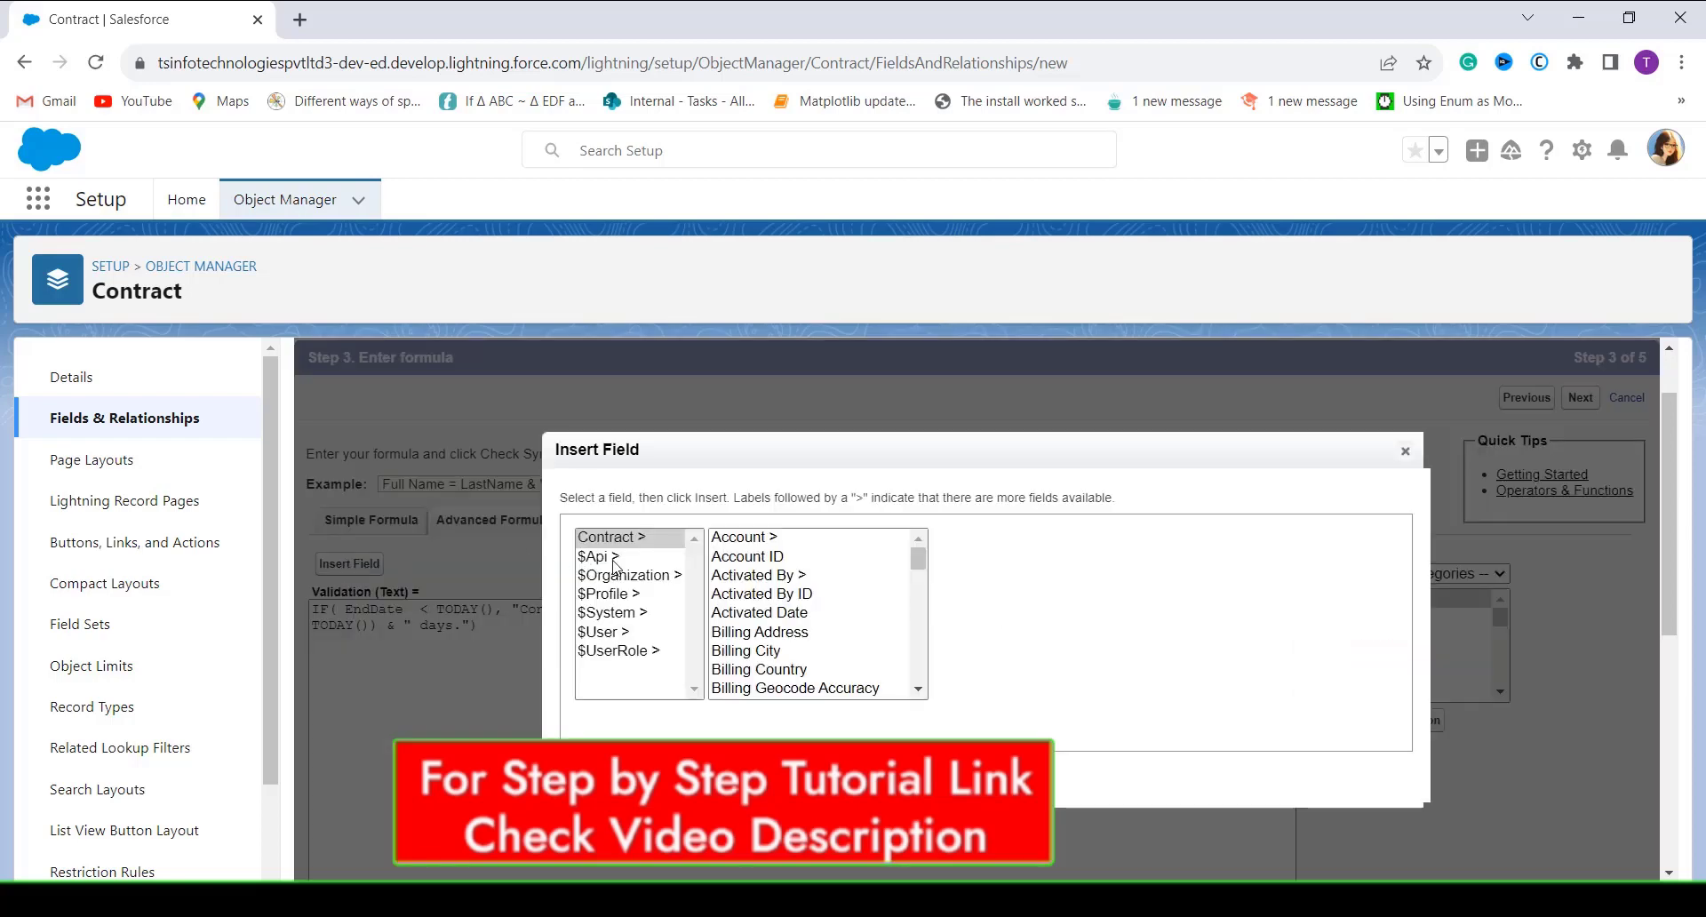
pyautogui.scroll(-1, 800, 627)
pyautogui.scroll(-6, 800, 627)
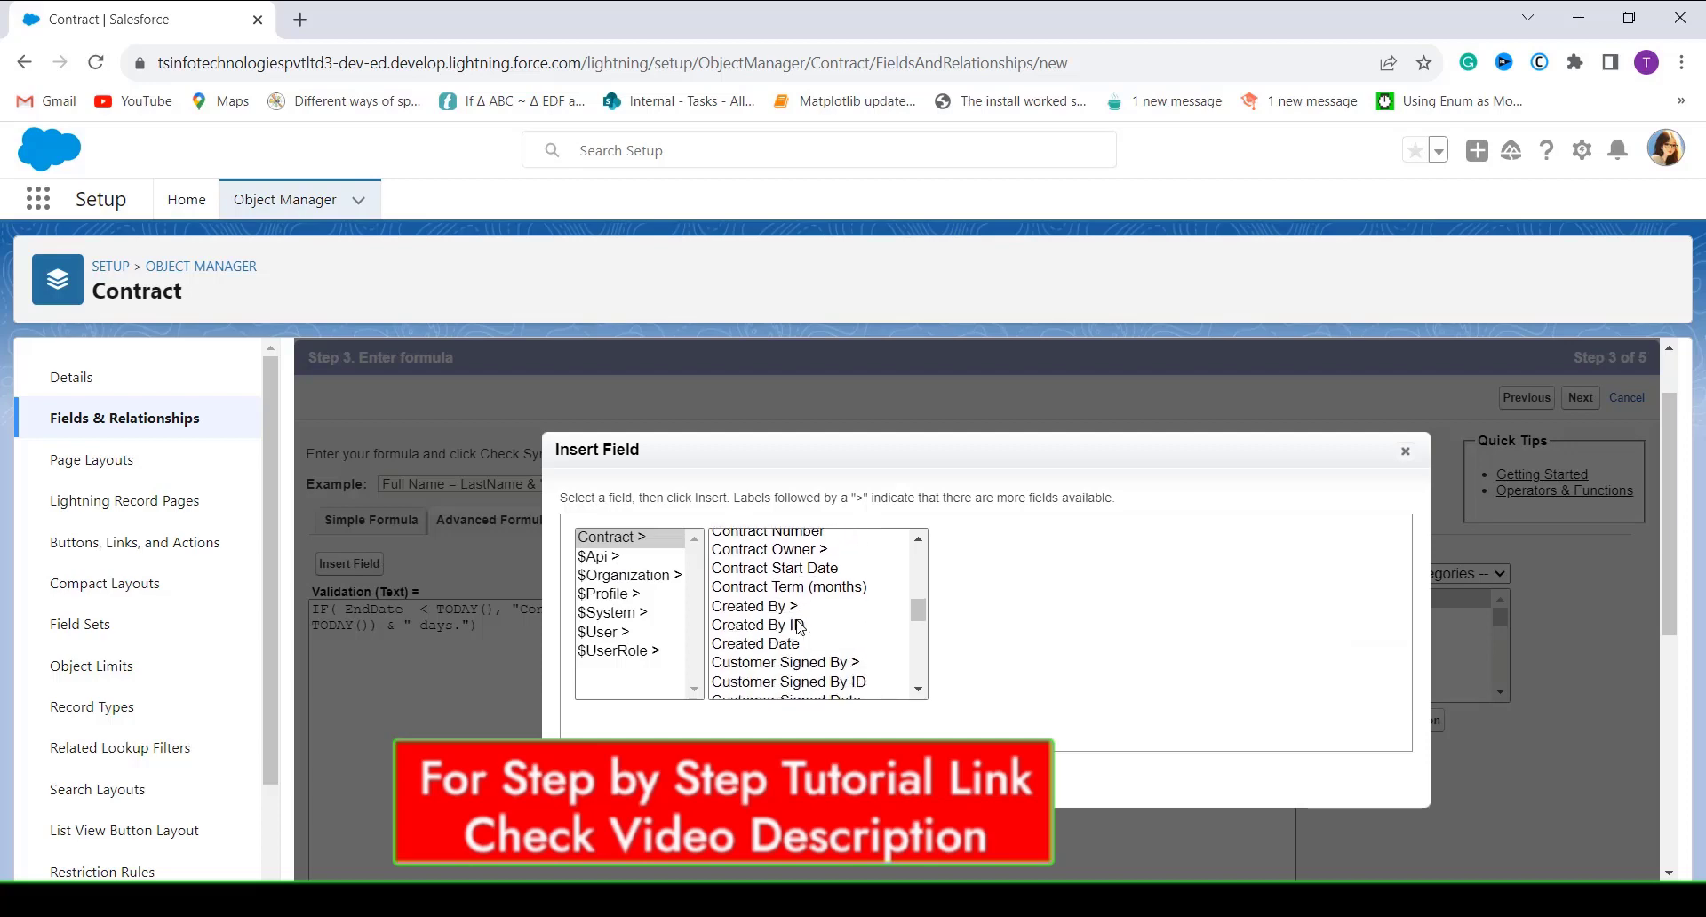
pyautogui.click(1405, 451)
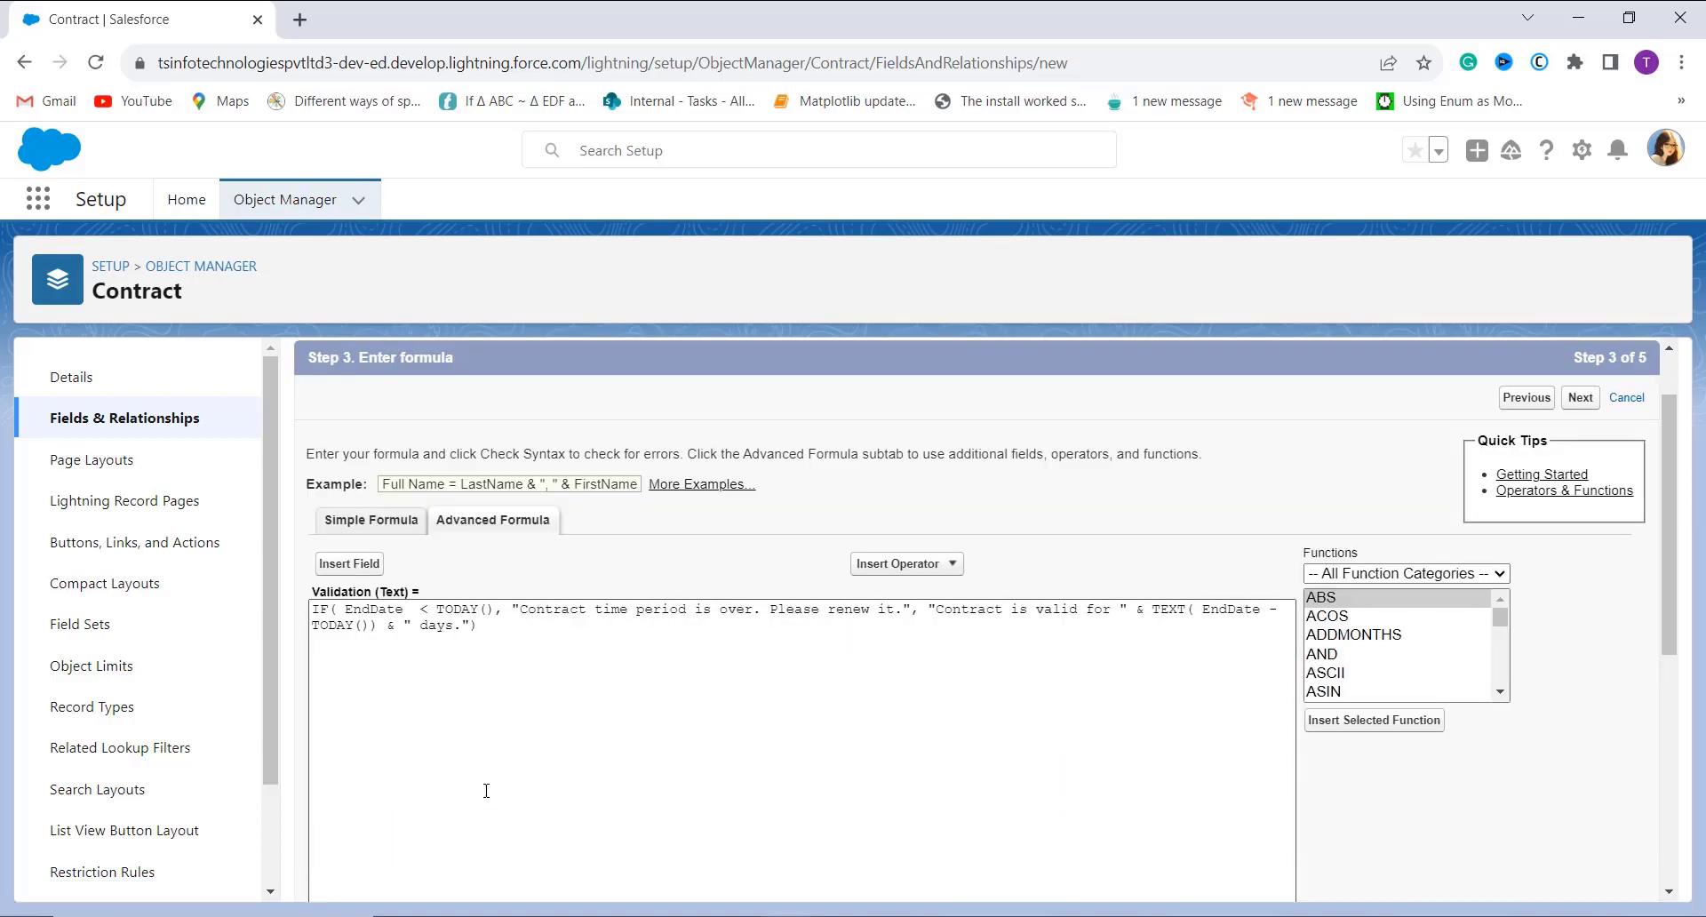
# Examine the parts of the Validation formula: the IF condition on EndDate and TODAY(), the TEXT conversion and the closing days text.
pyautogui.scroll(-1, 484, 790)
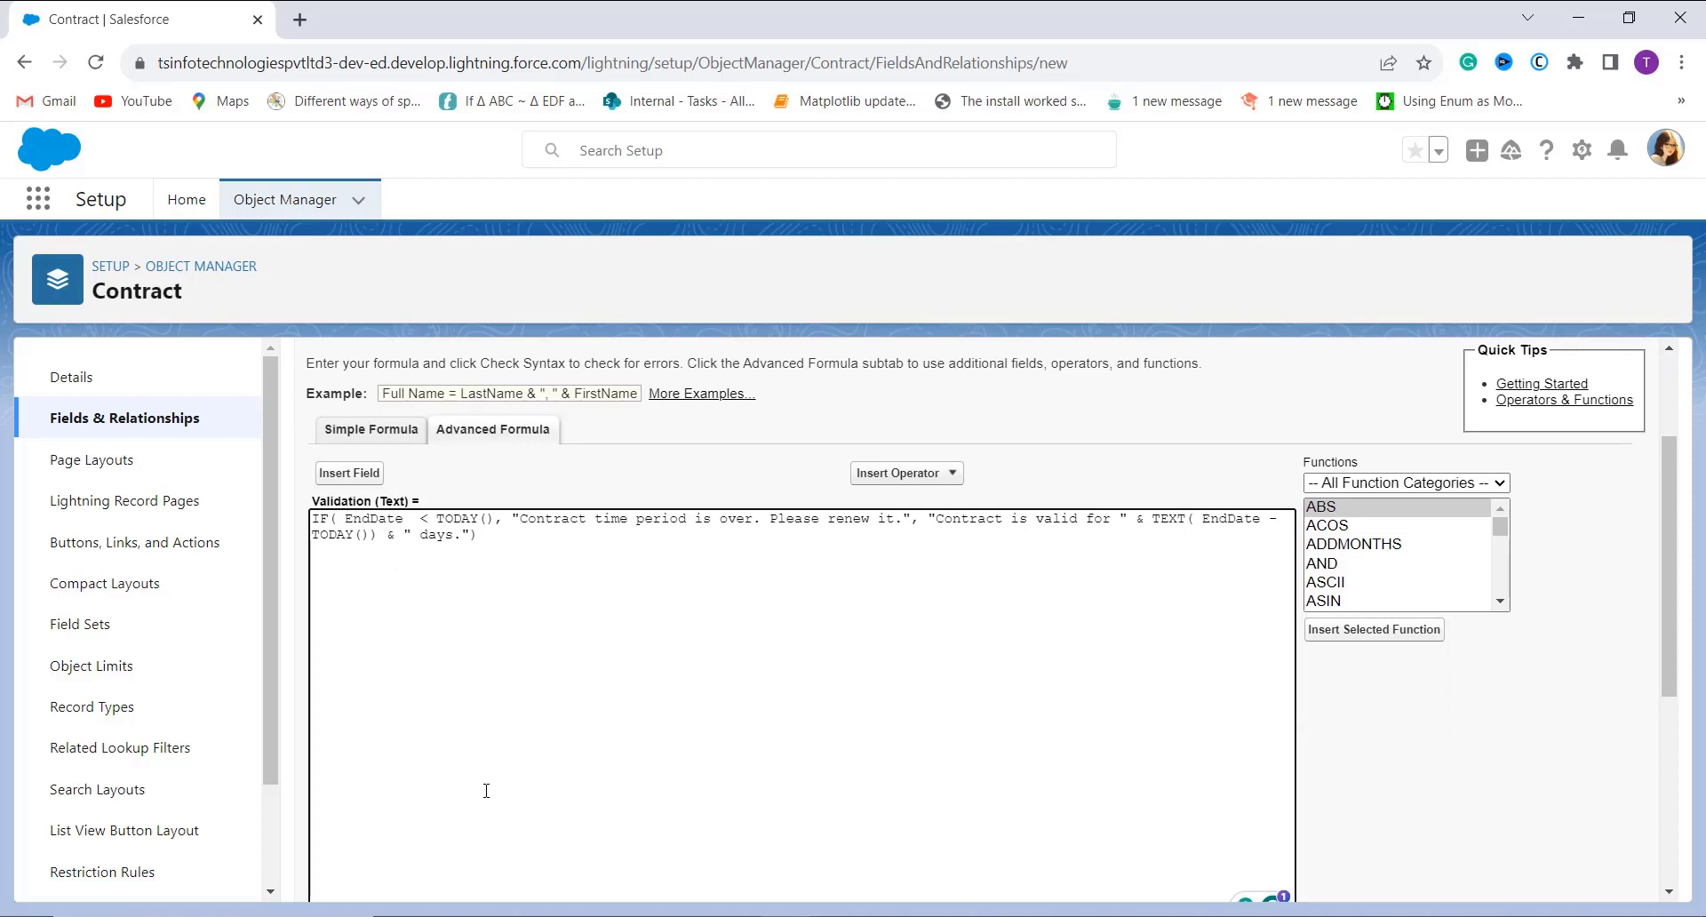
pyautogui.moveTo(345, 520); pyautogui.dragTo(404, 519)
pyautogui.click(490, 642)
pyautogui.moveTo(438, 521); pyautogui.dragTo(494, 522)
pyautogui.click(355, 523)
pyautogui.moveTo(372, 525); pyautogui.dragTo(488, 526)
pyautogui.click(1137, 524)
pyautogui.moveTo(1137, 525); pyautogui.dragTo(1143, 525)
pyautogui.doubleClick(1156, 522)
pyautogui.doubleClick(1231, 518)
pyautogui.click(389, 539)
pyautogui.moveTo(389, 538); pyautogui.dragTo(473, 536)
# Check the syntax of the Validation formula.
pyautogui.scroll(-3, 519, 583)
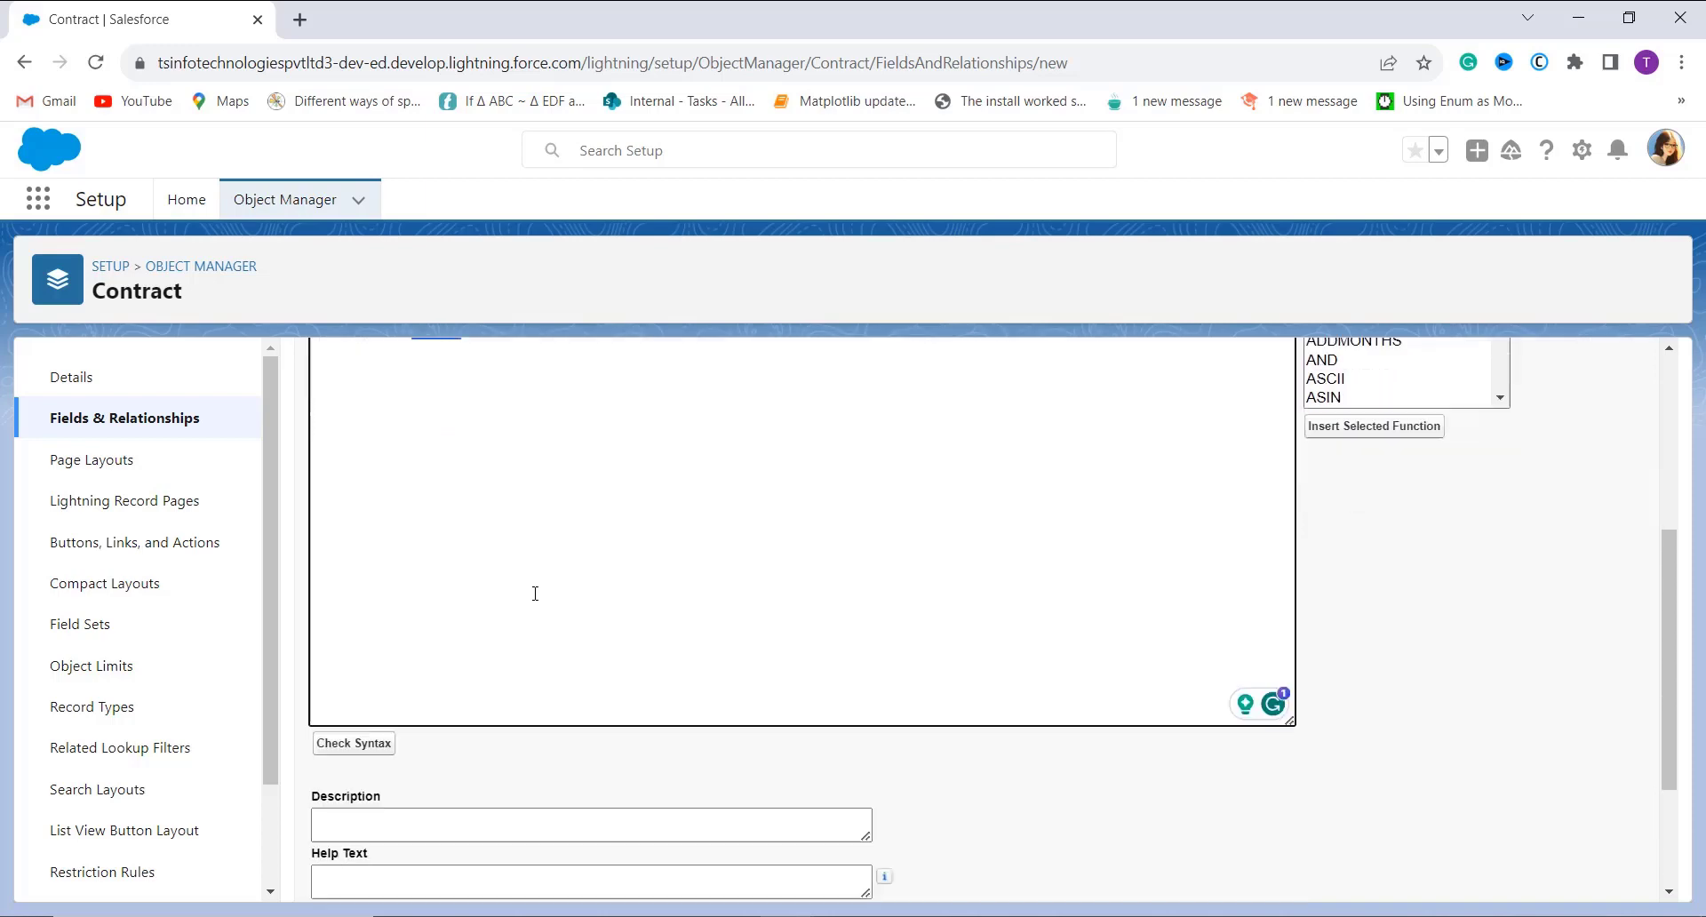
pyautogui.click(355, 716)
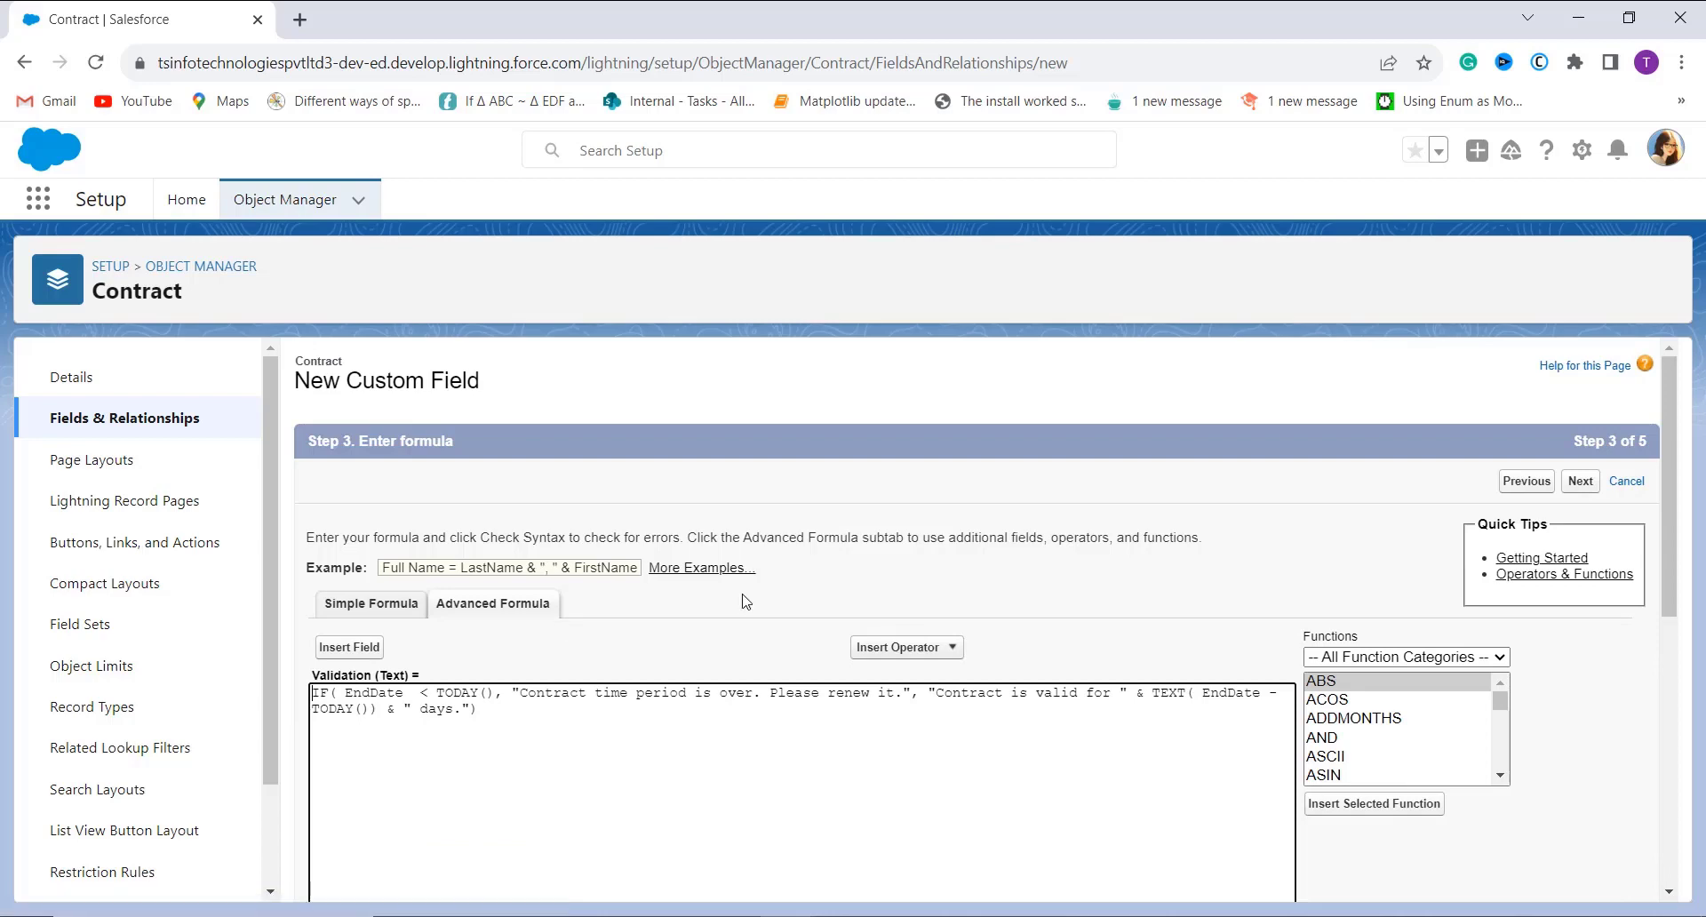
pyautogui.scroll(-3, 744, 600)
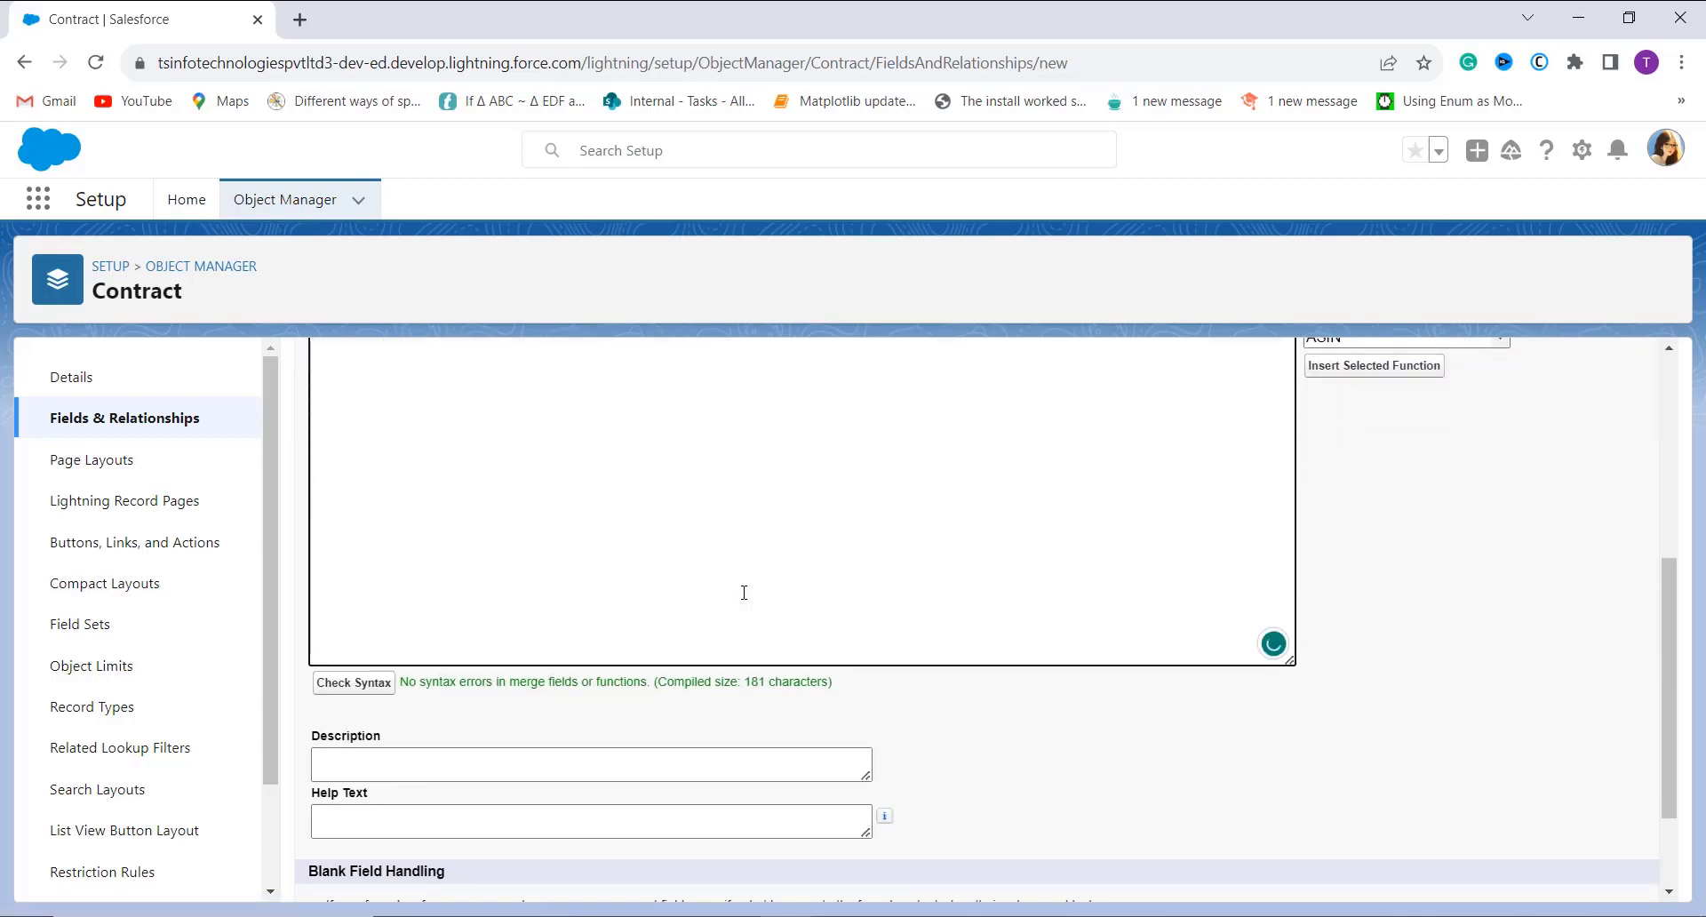
pyautogui.scroll(-1, 745, 593)
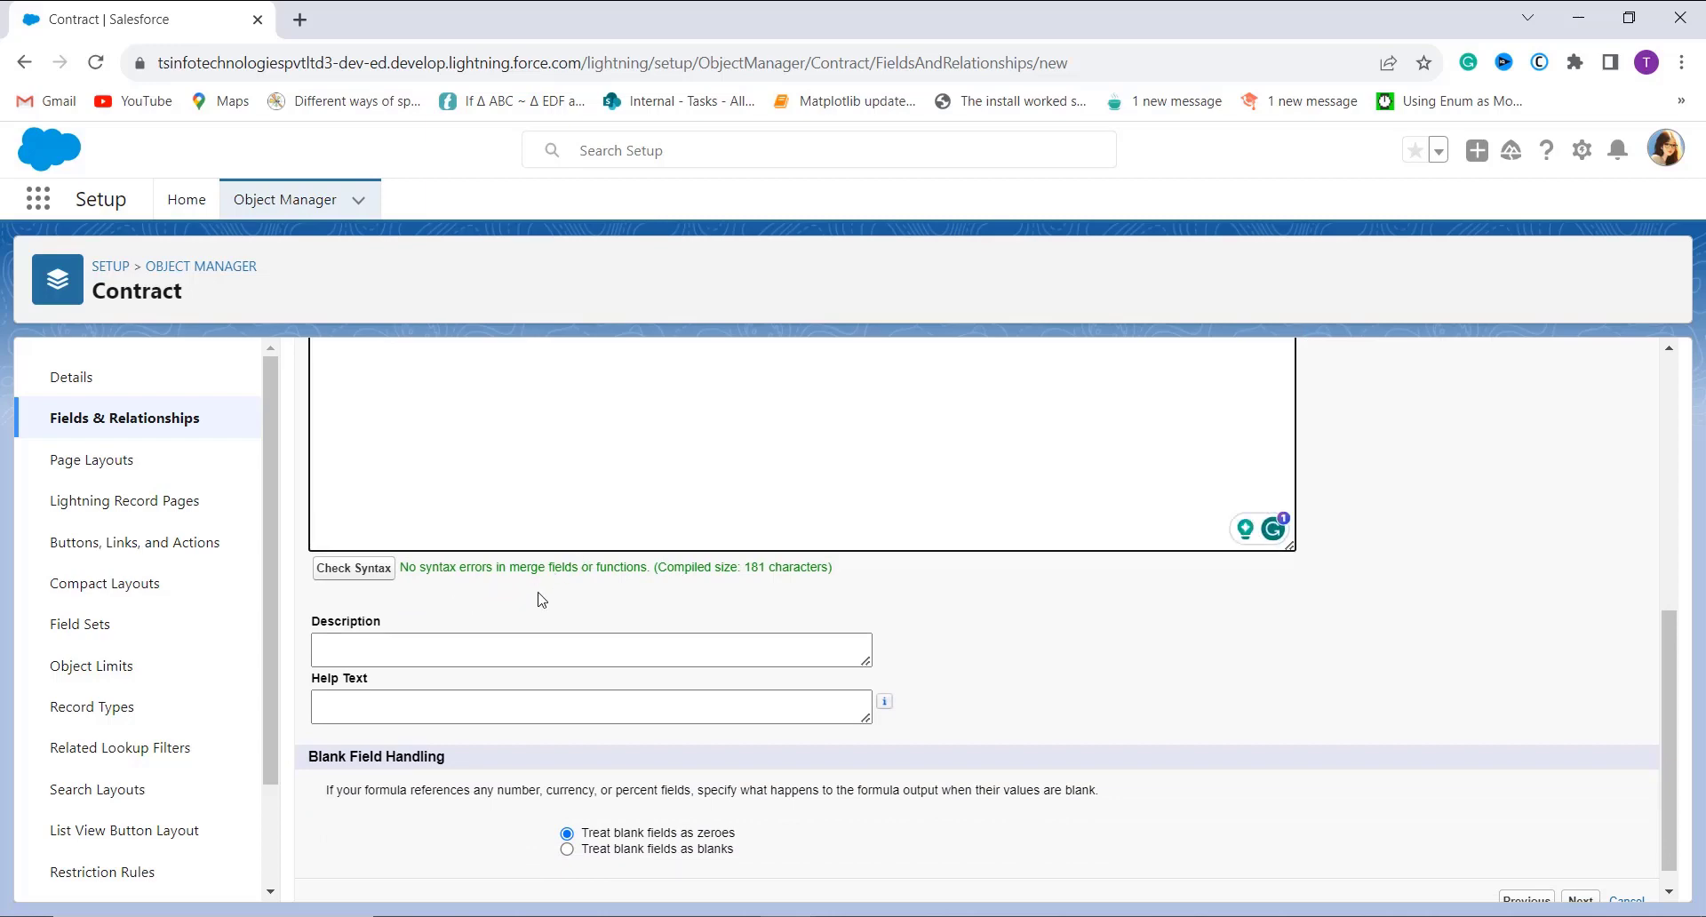
# Leave the field's description and help text blank and continue to field-level security.
pyautogui.click(447, 647)
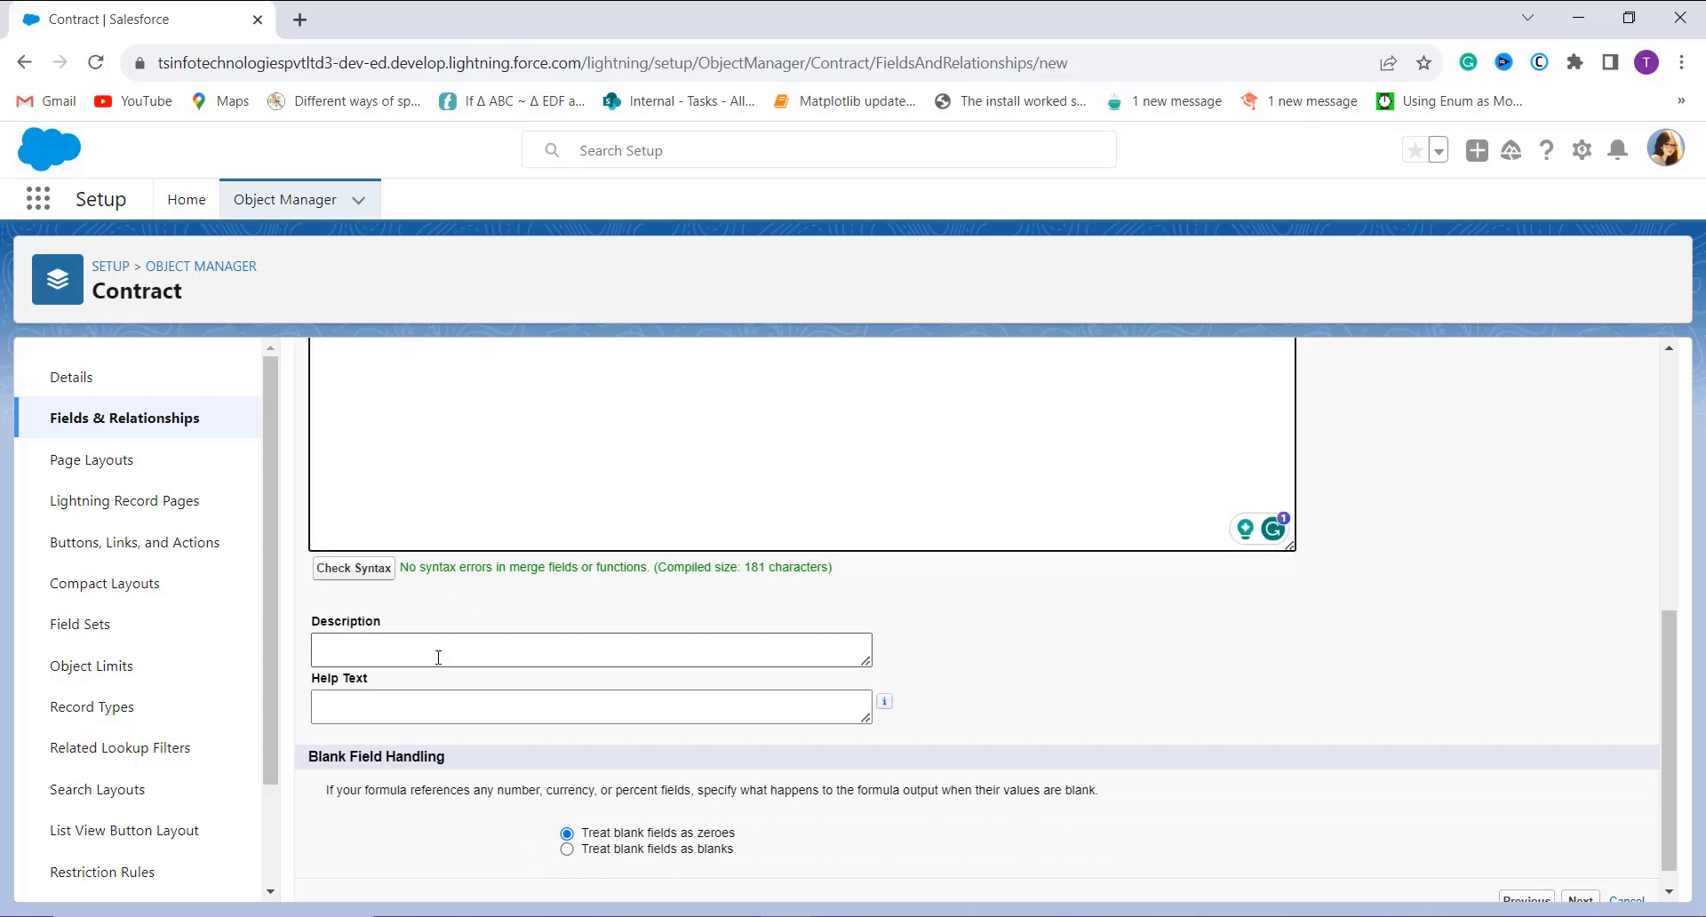
pyautogui.click(442, 707)
pyautogui.click(511, 758)
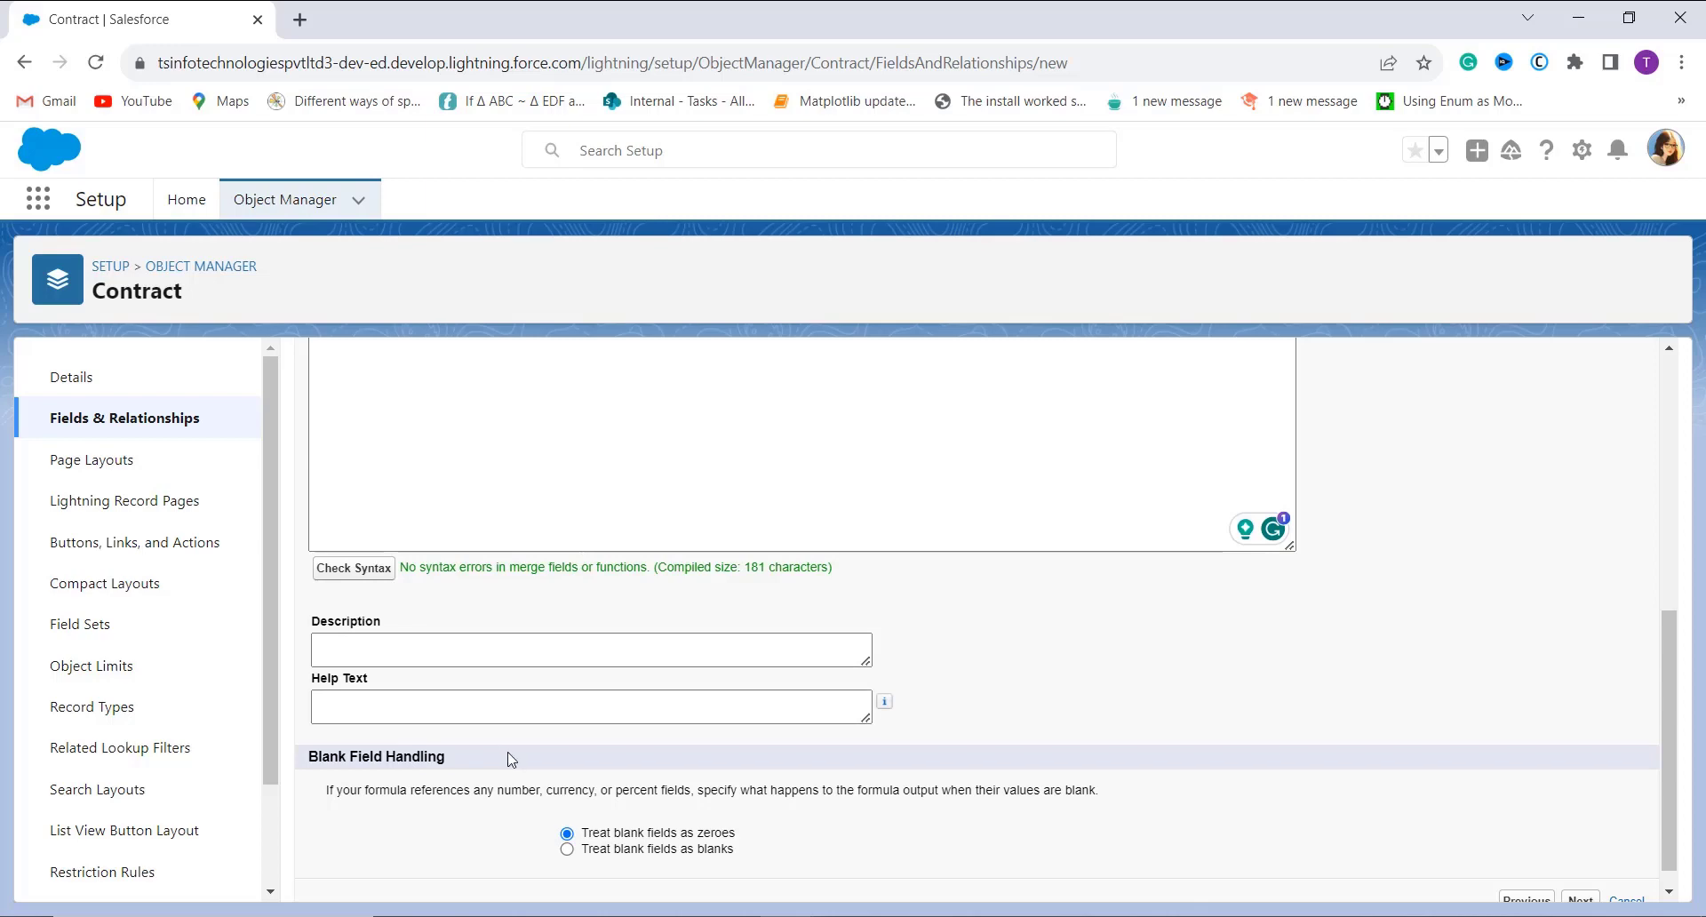
pyautogui.scroll(2, 564, 743)
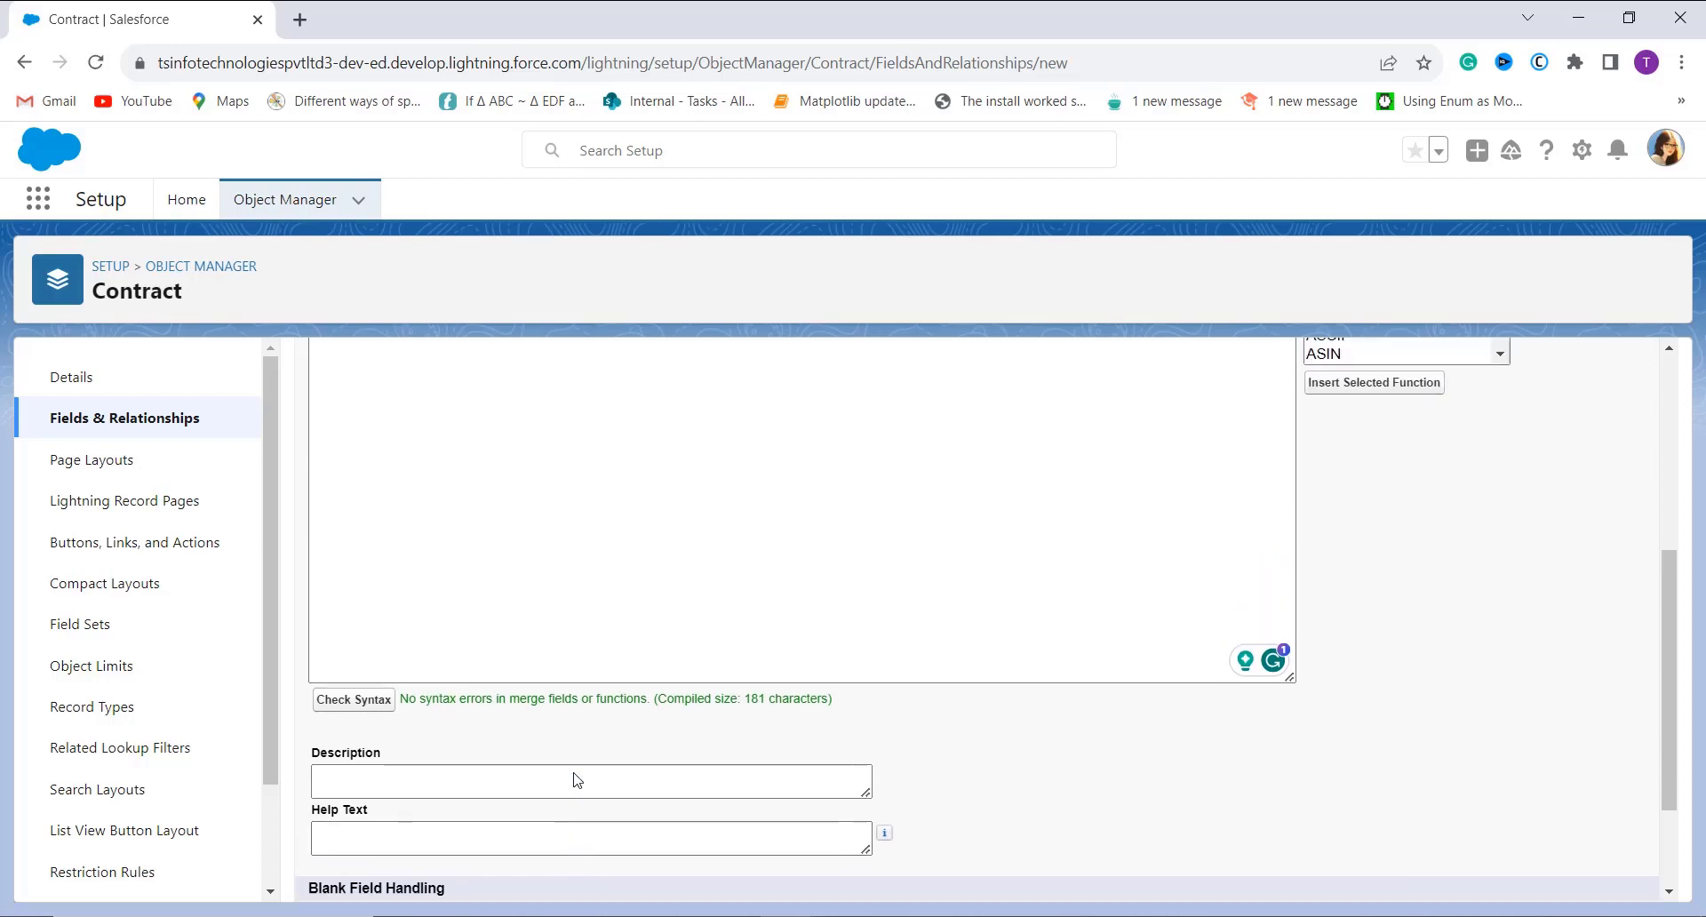
pyautogui.scroll(5, 578, 775)
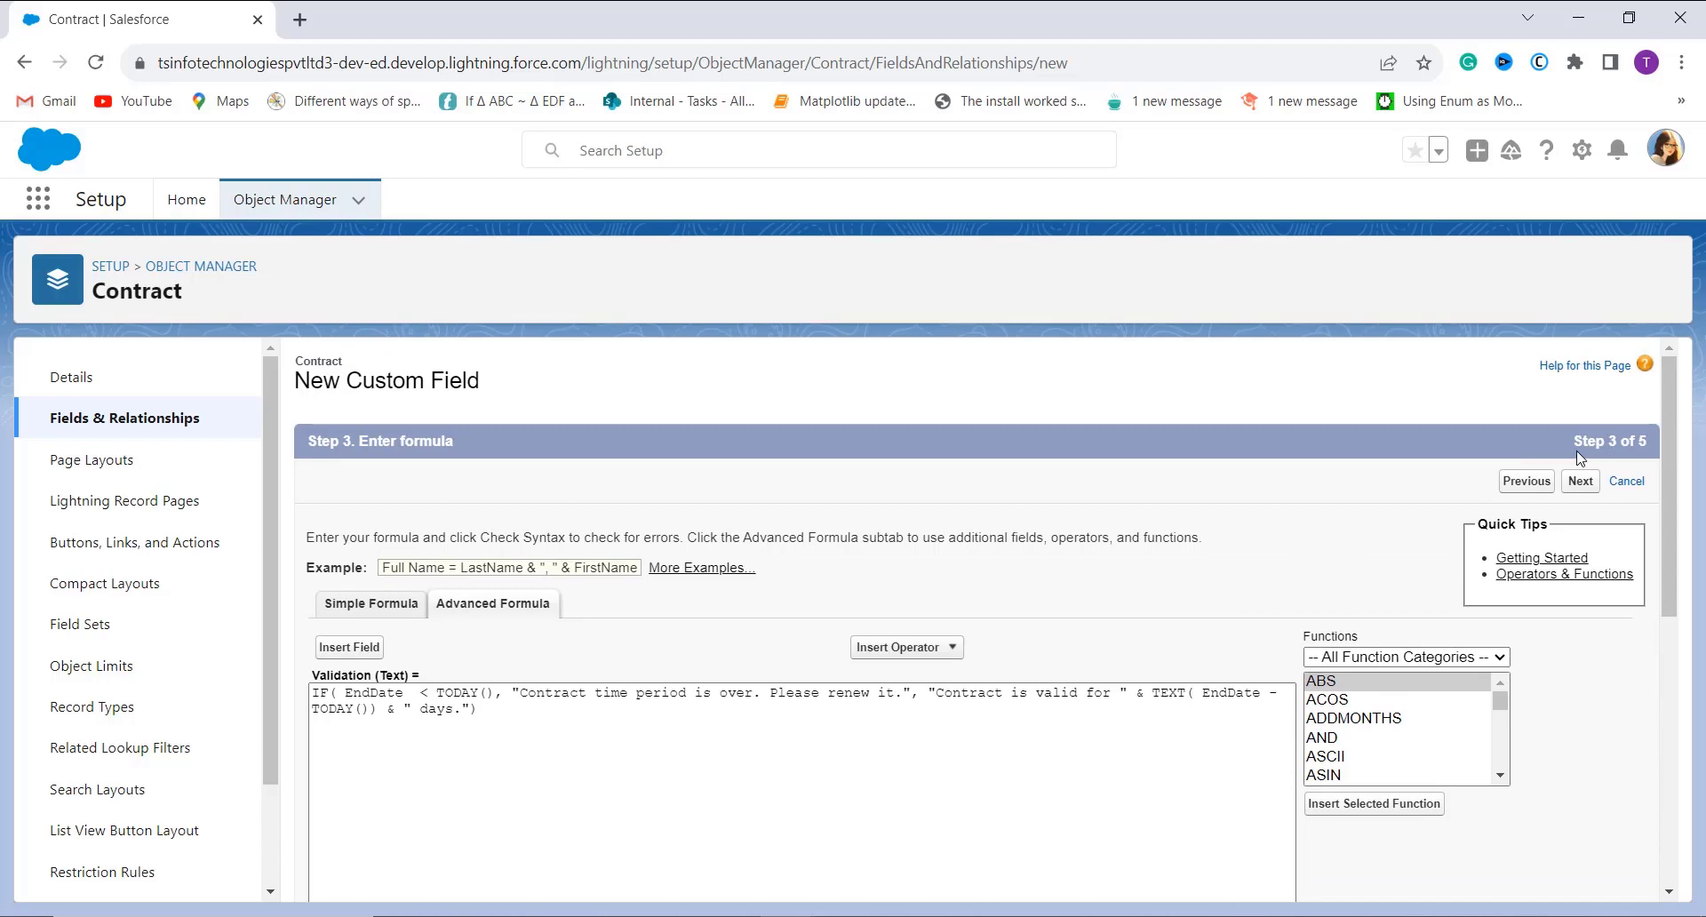
pyautogui.click(1579, 481)
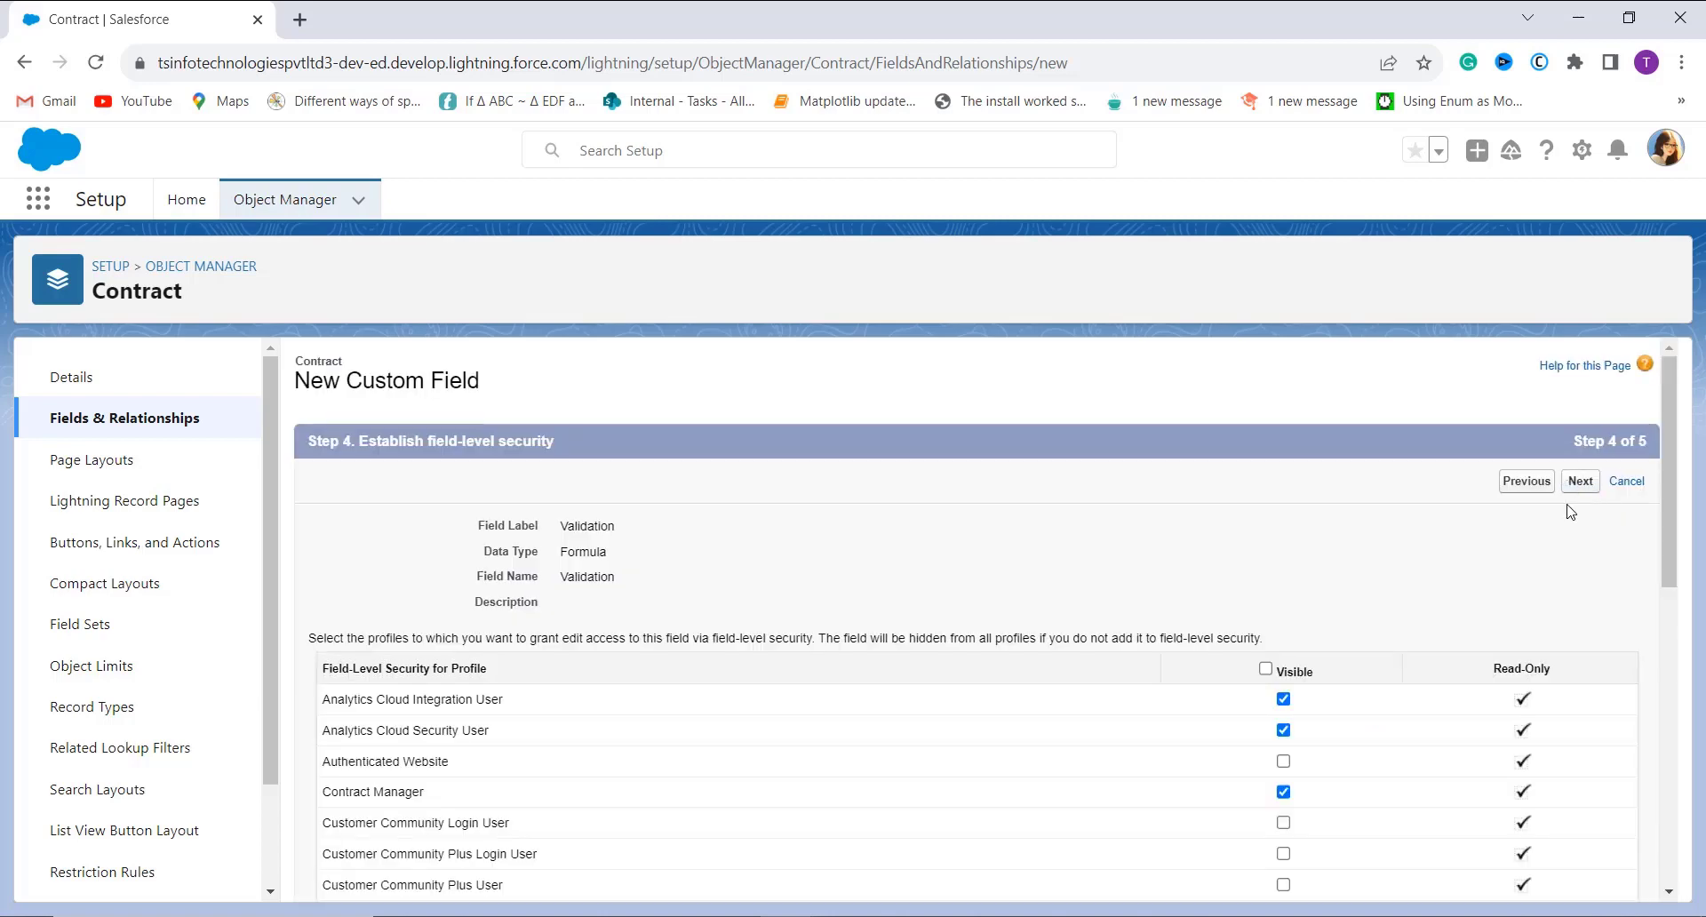
# Make the Validation field visible to all profiles and continue to the page layout selection.
pyautogui.scroll(-1, 1539, 533)
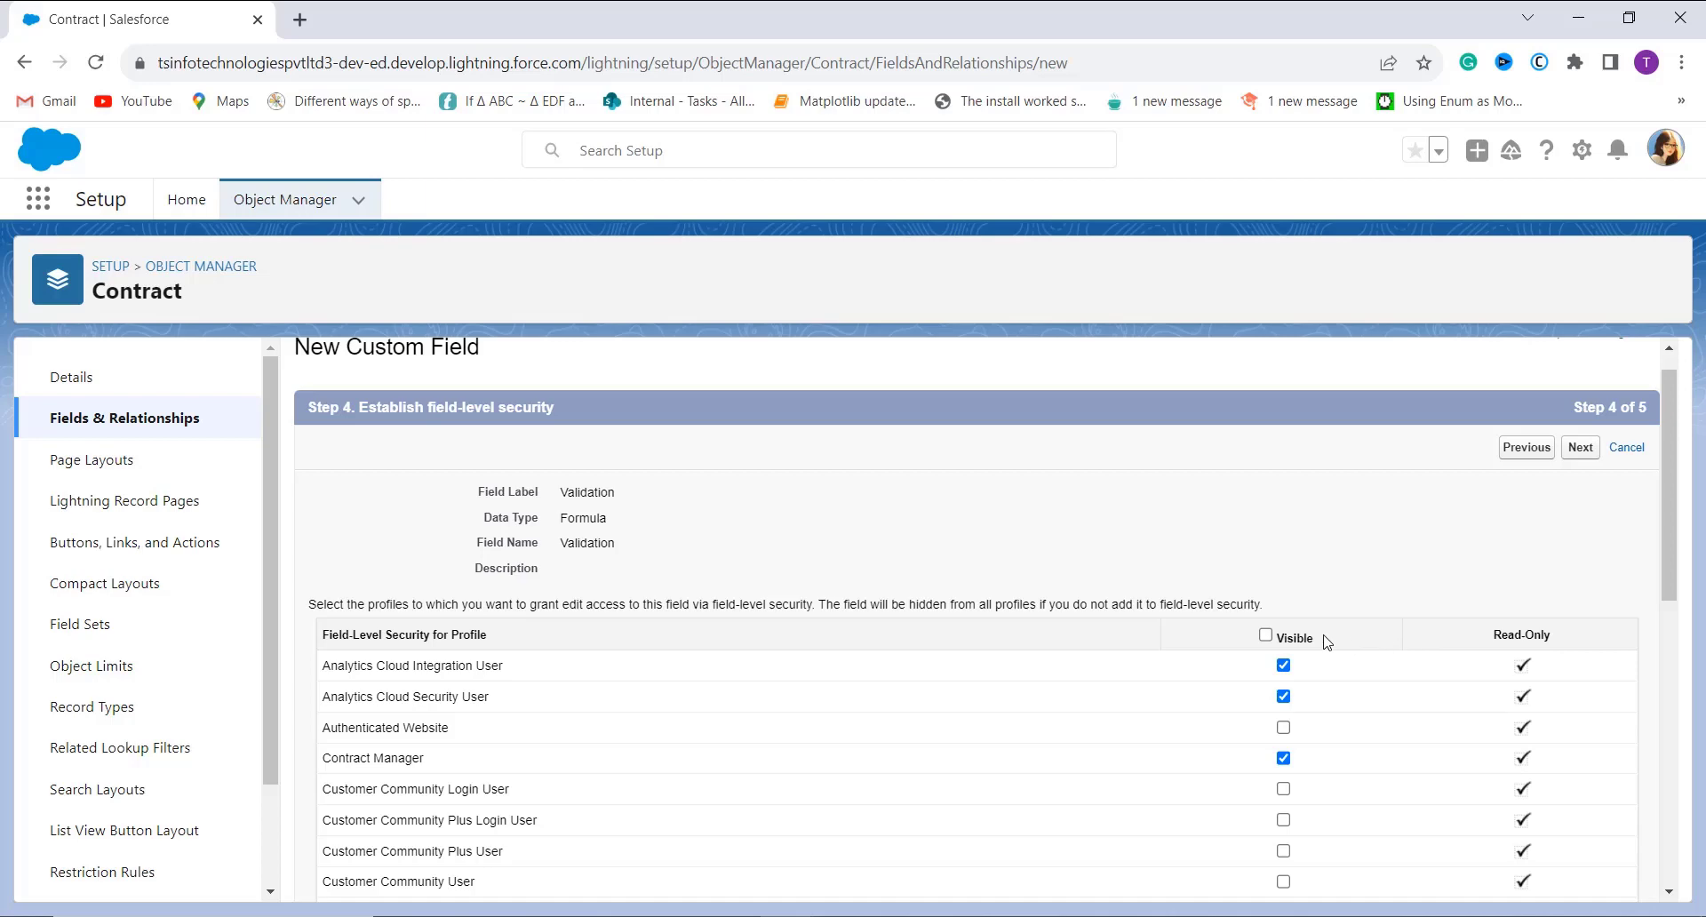
pyautogui.click(1266, 636)
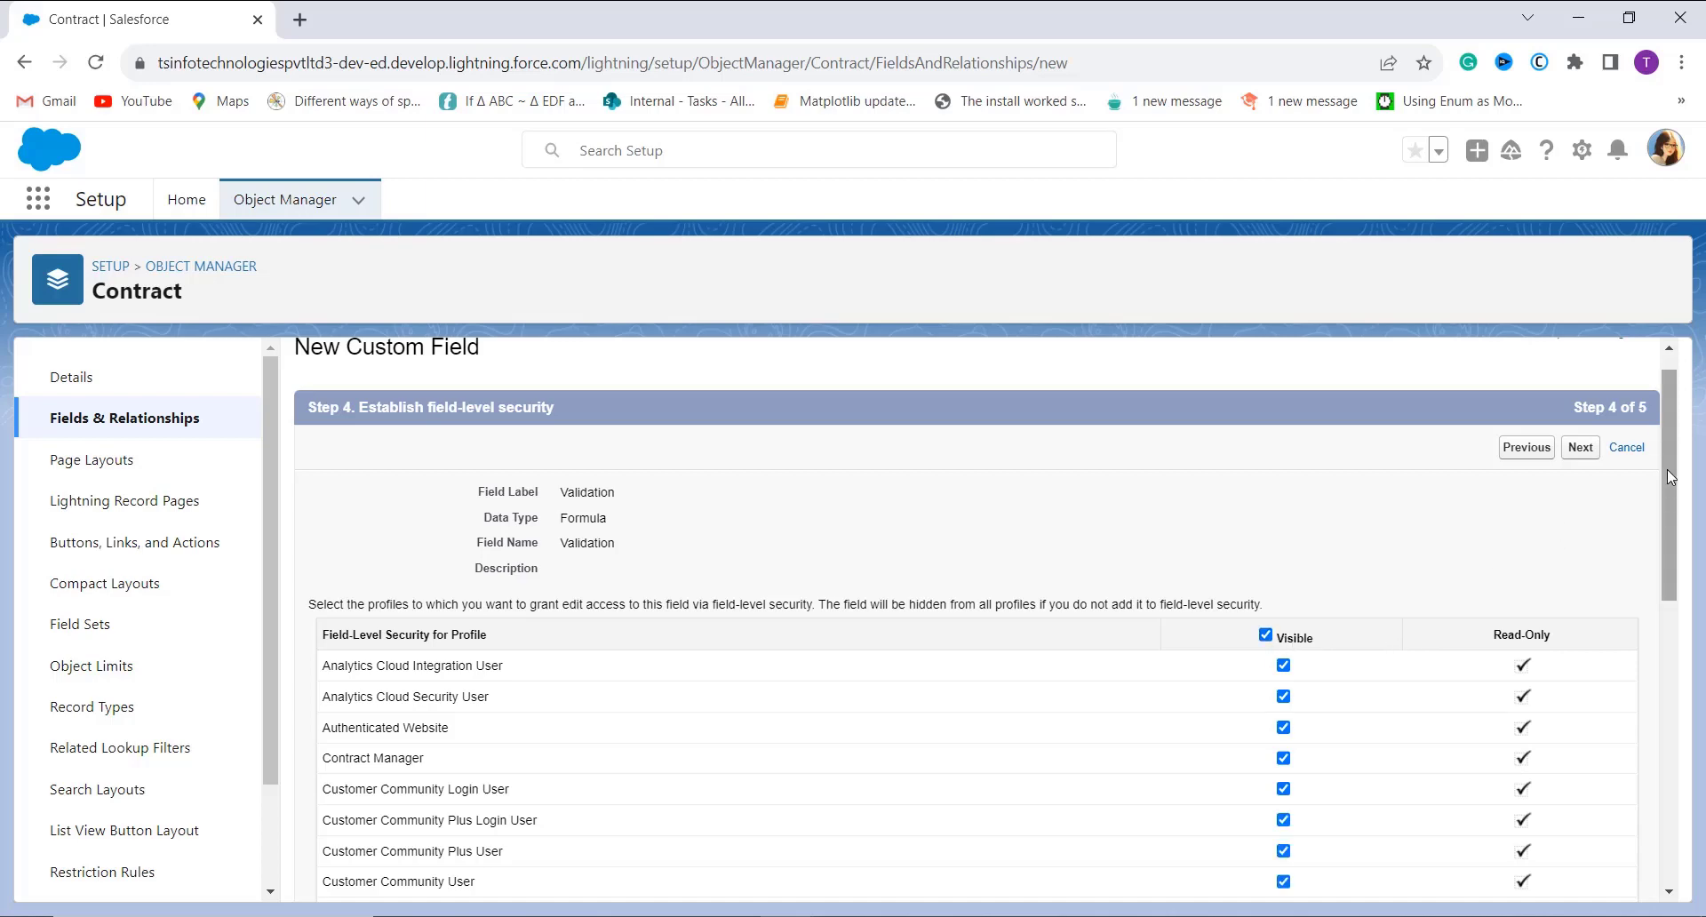
pyautogui.click(1587, 455)
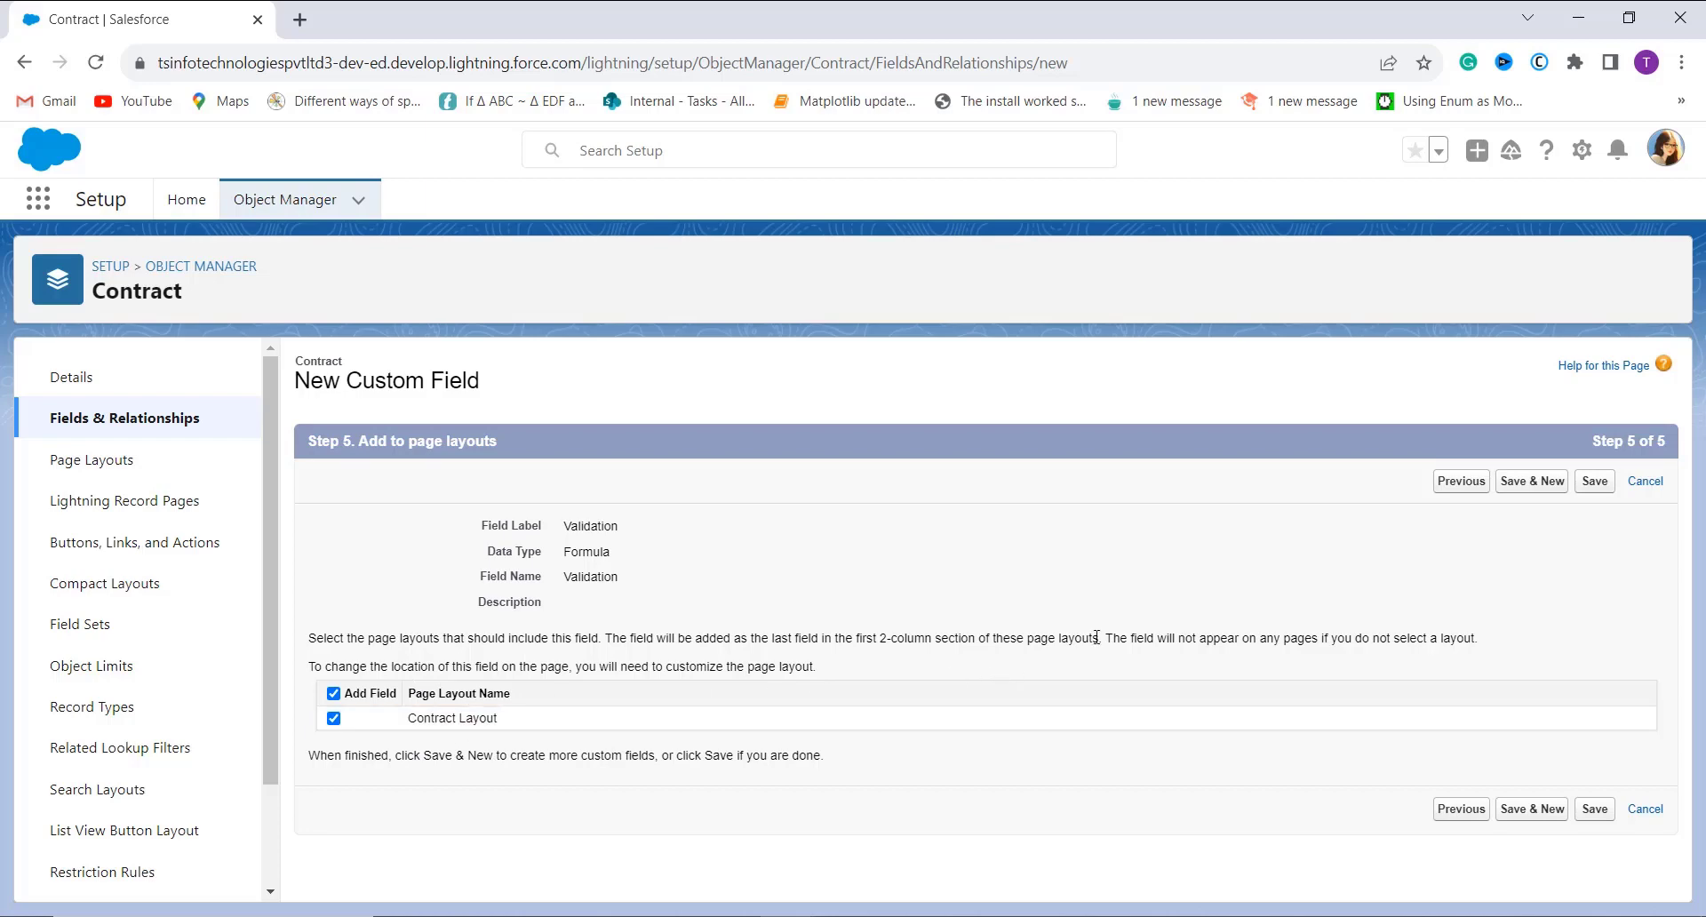
# Save the Validation field with the Contract Layout selected and open the Contracts list.
pyautogui.click(1596, 484)
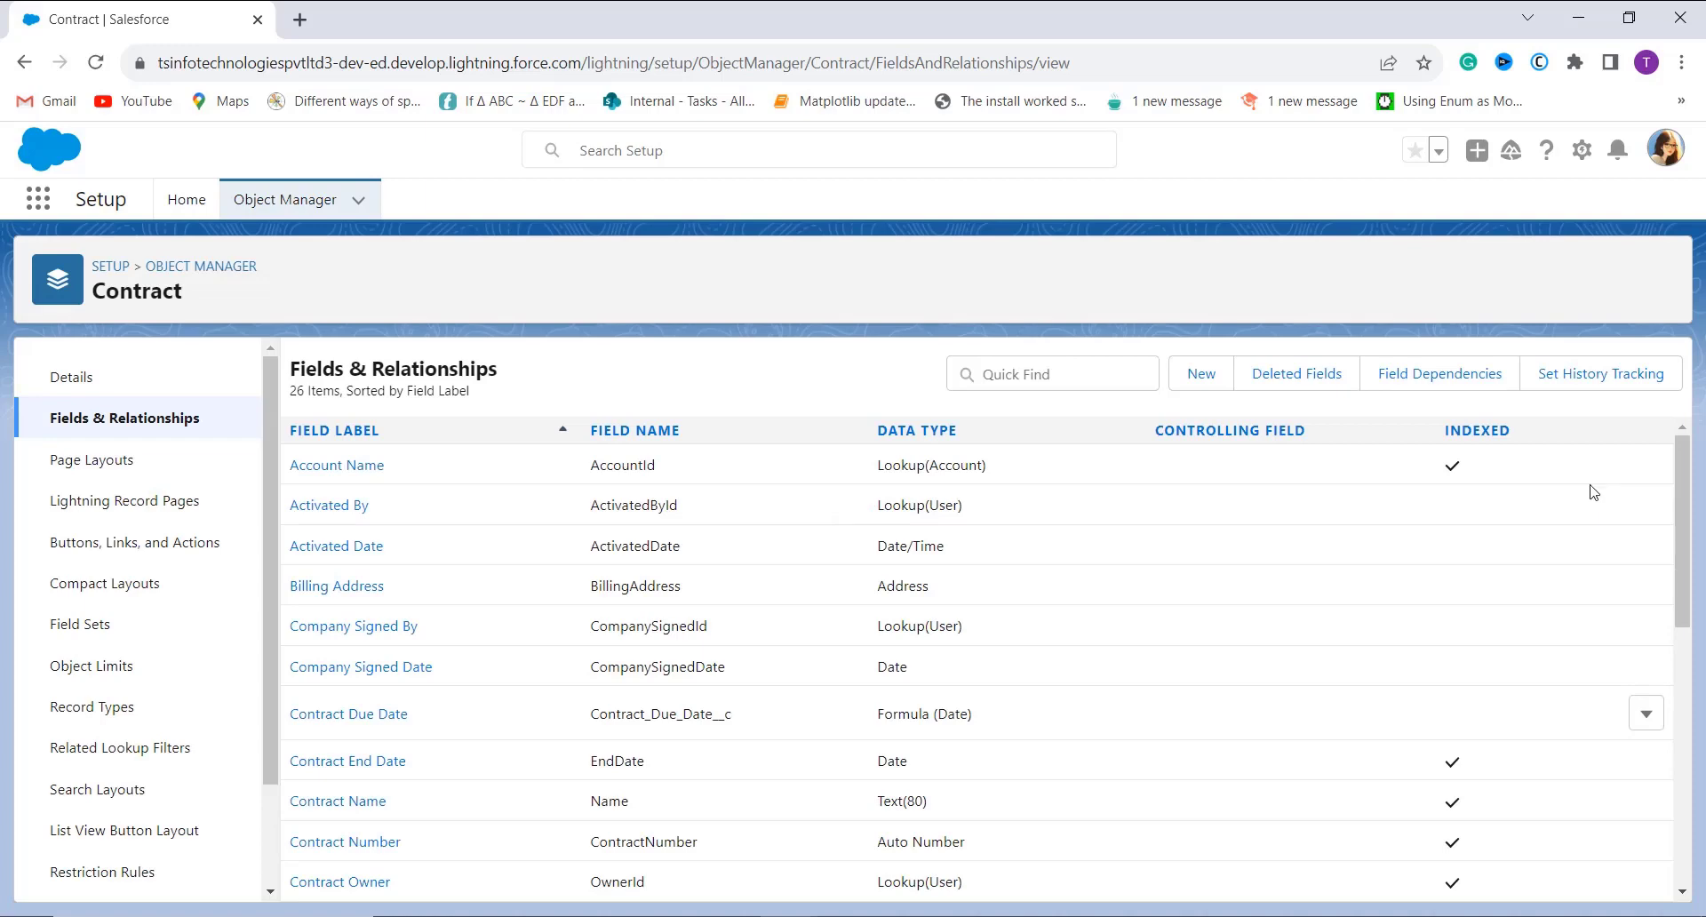
pyautogui.click(54, 214)
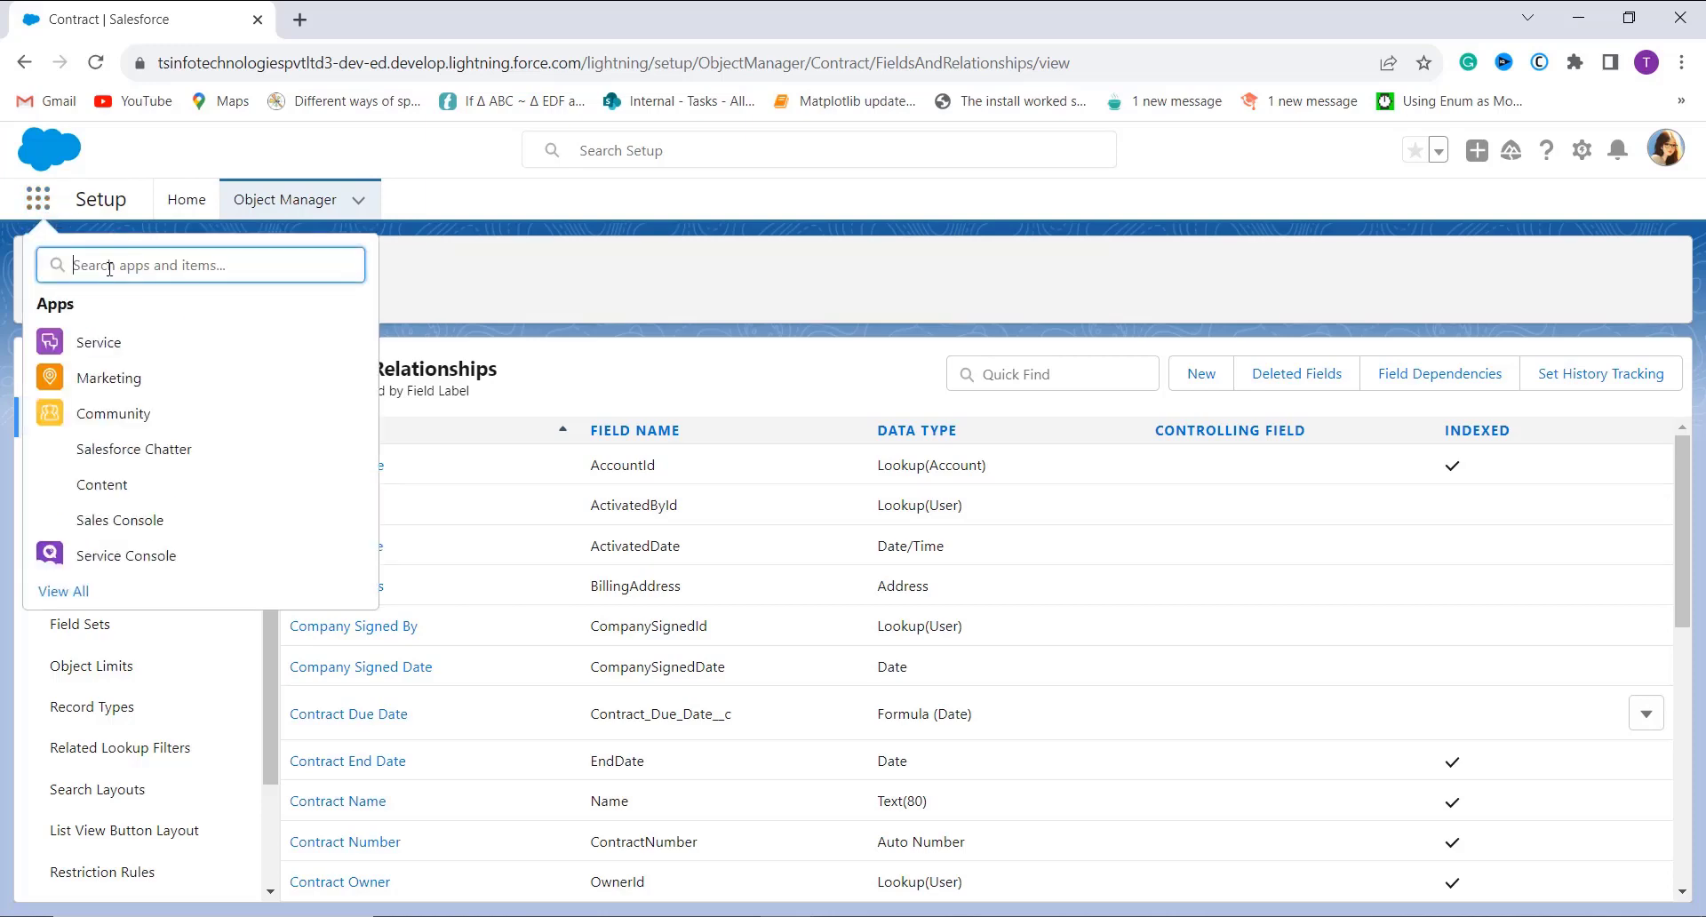
pyautogui.write('contra')
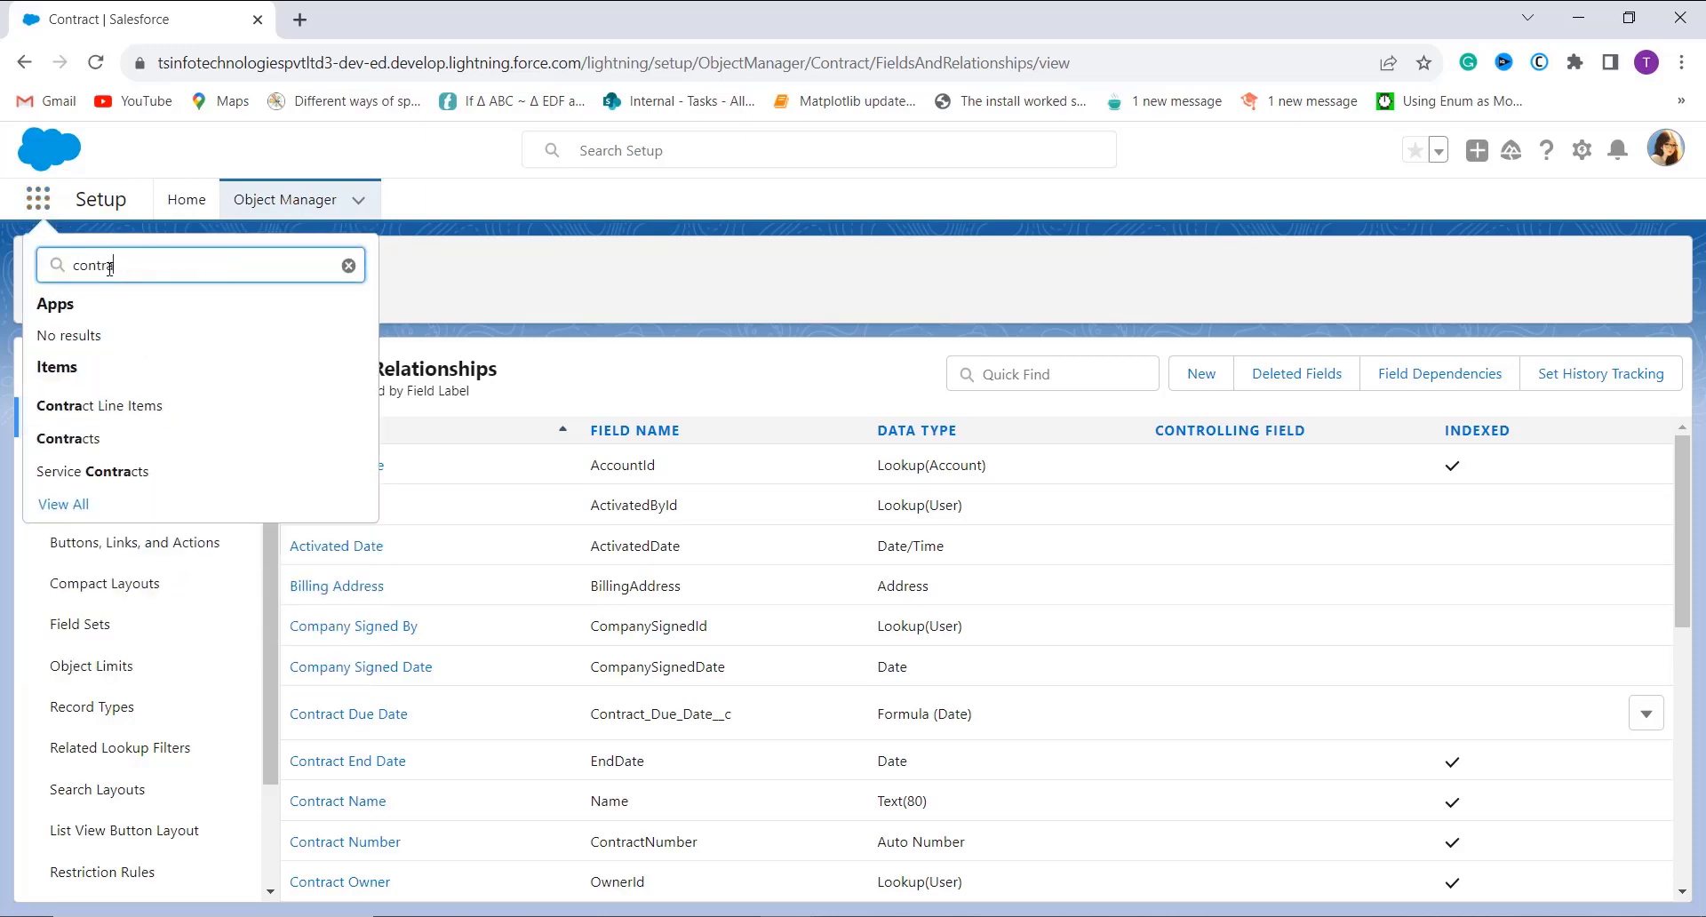
pyautogui.click(64, 441)
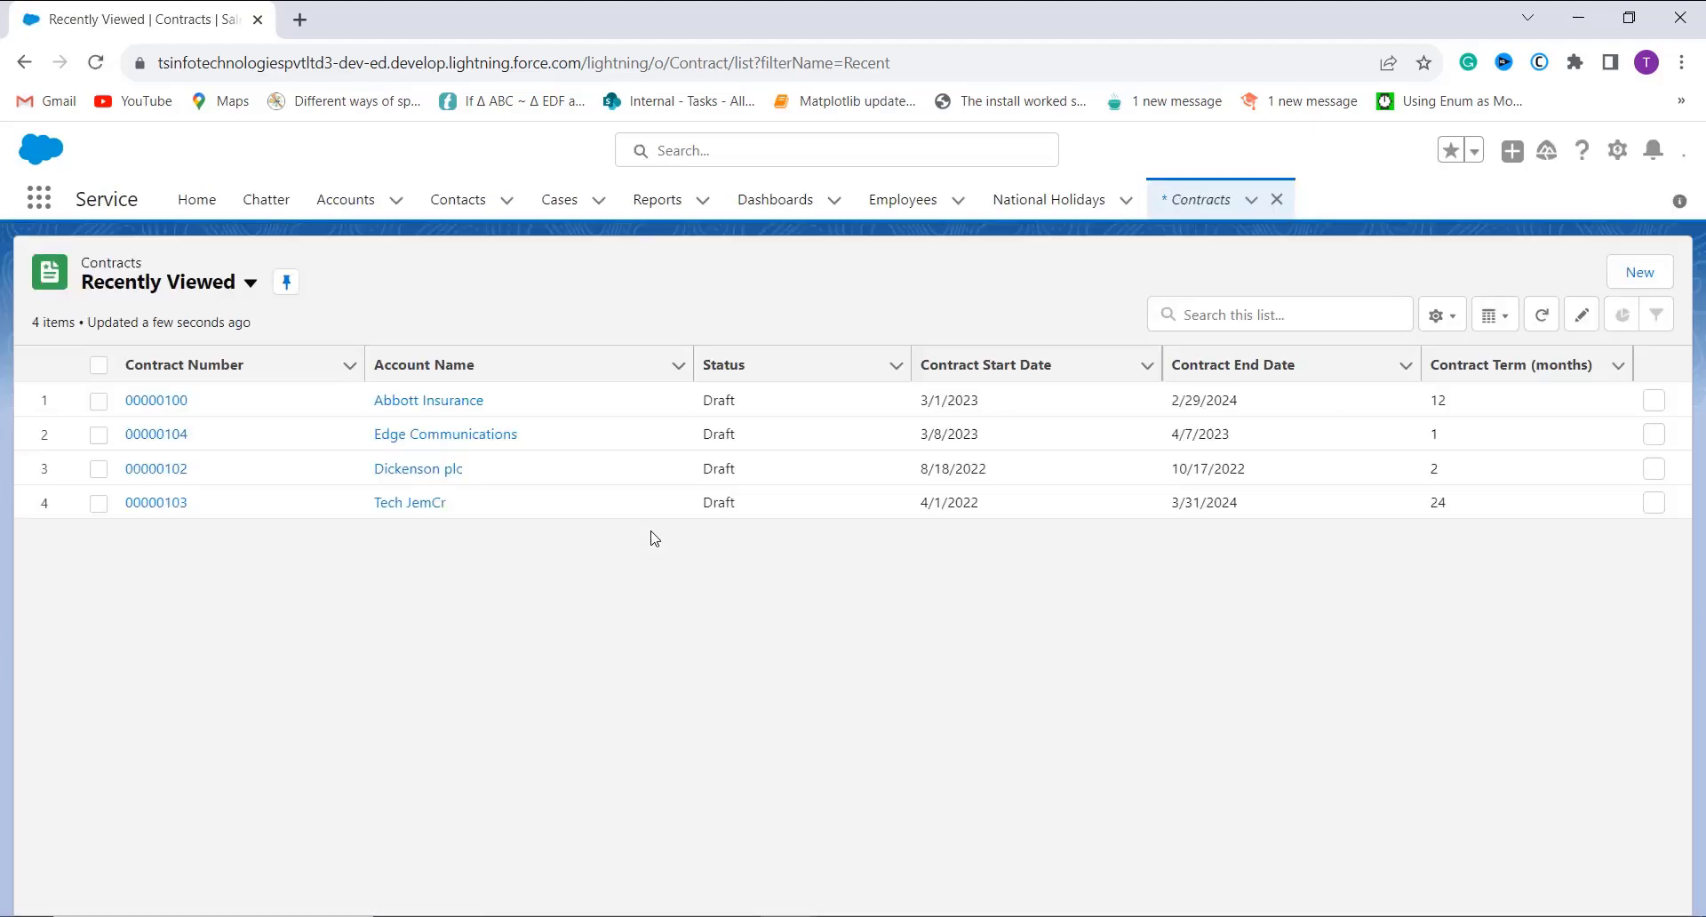
pyautogui.click(425, 411)
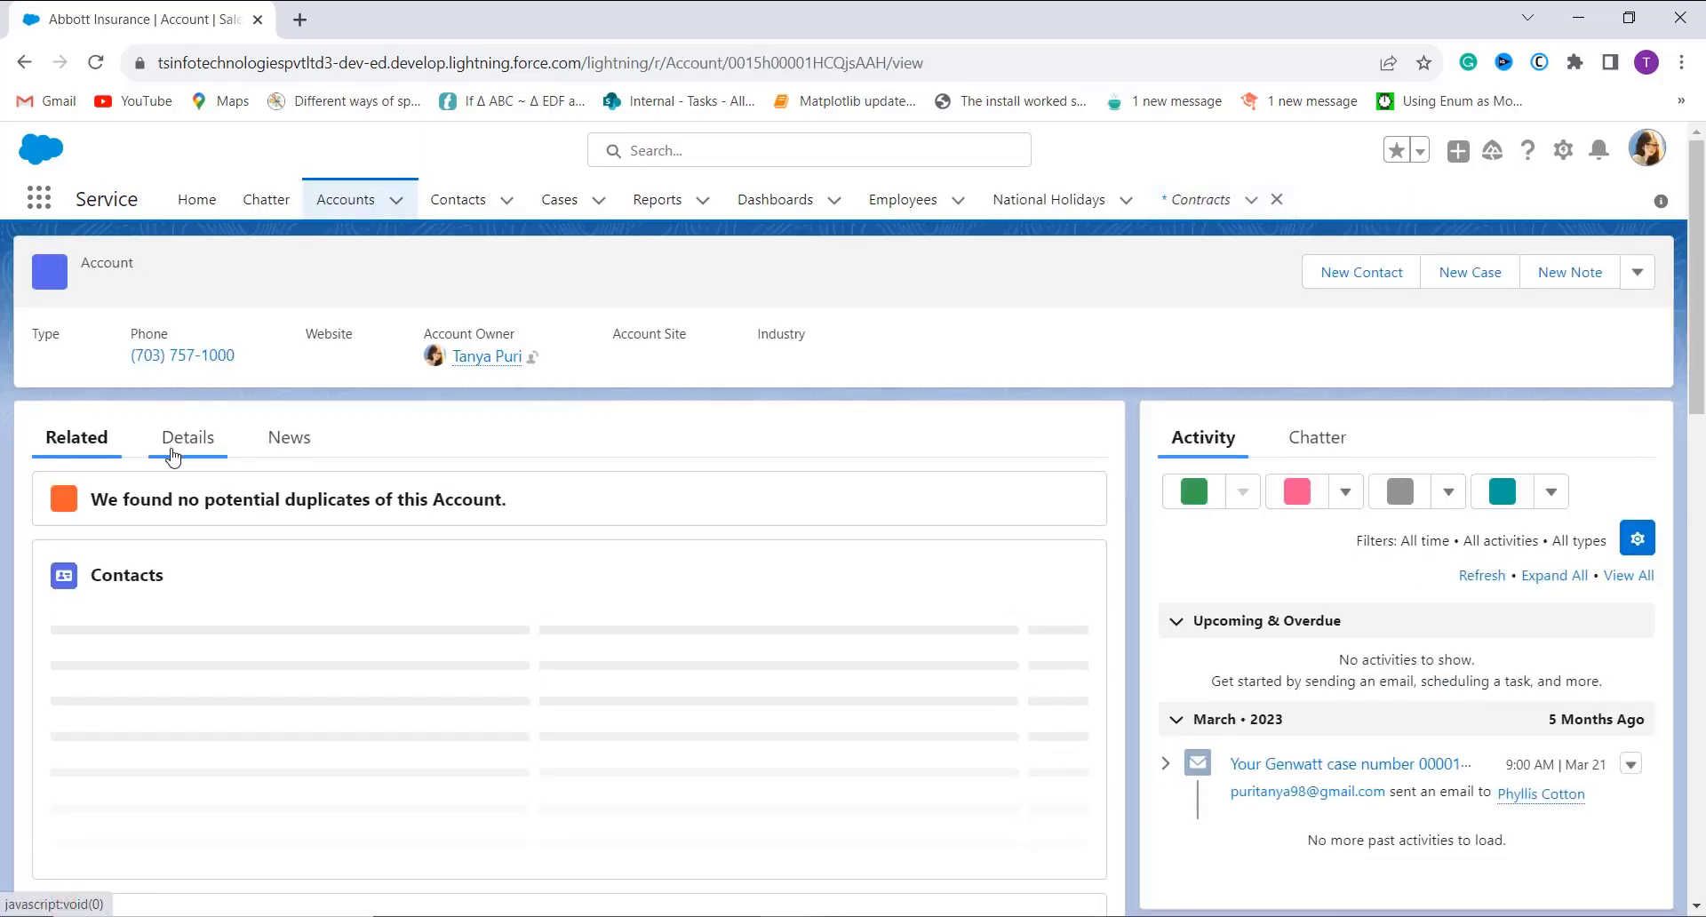
pyautogui.click(172, 454)
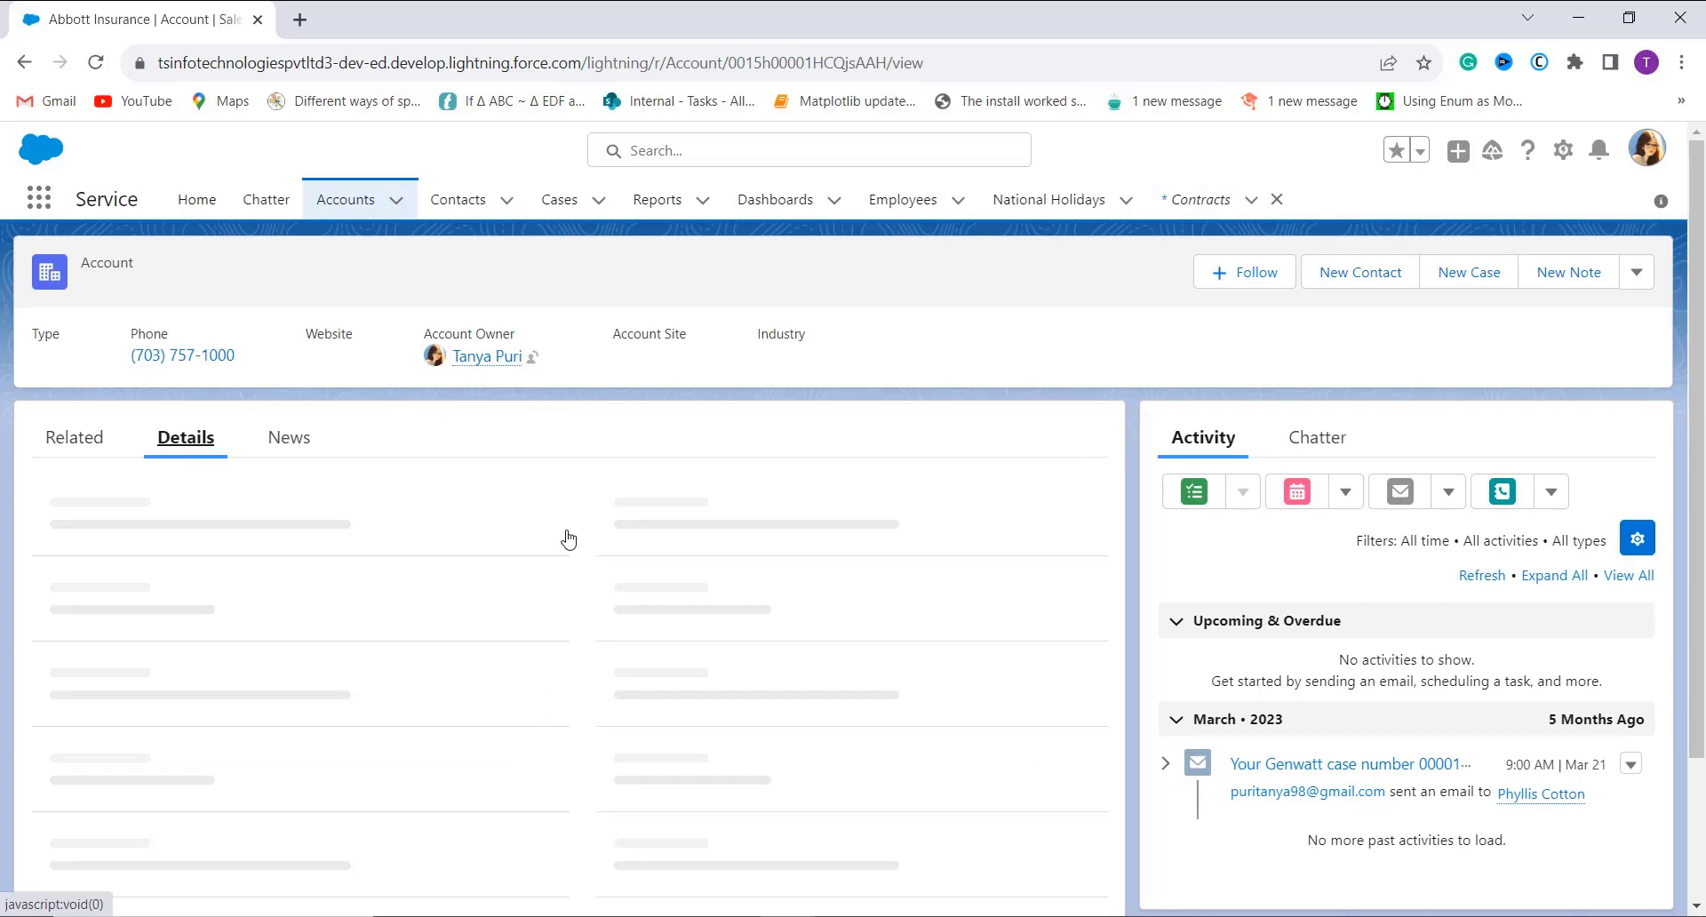
pyautogui.hotkey('alt', 'Left')
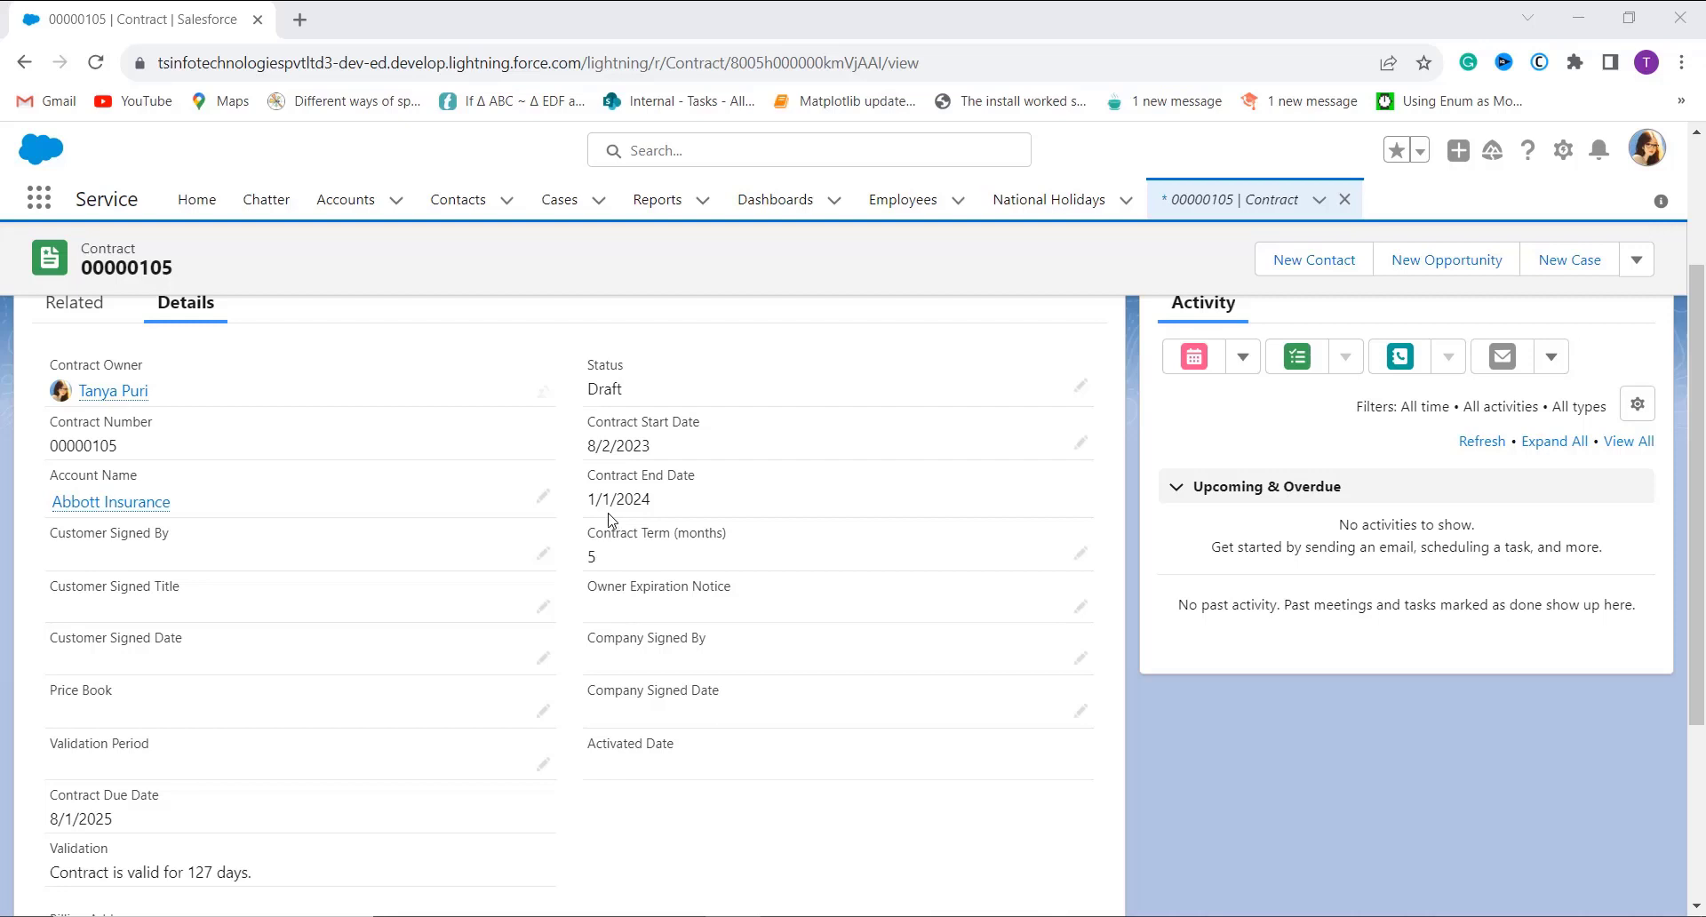
# Examine the Validation field alongside the start date, end date and term in the Abbott Insurance contract's details.
pyautogui.scroll(-2, 668, 513)
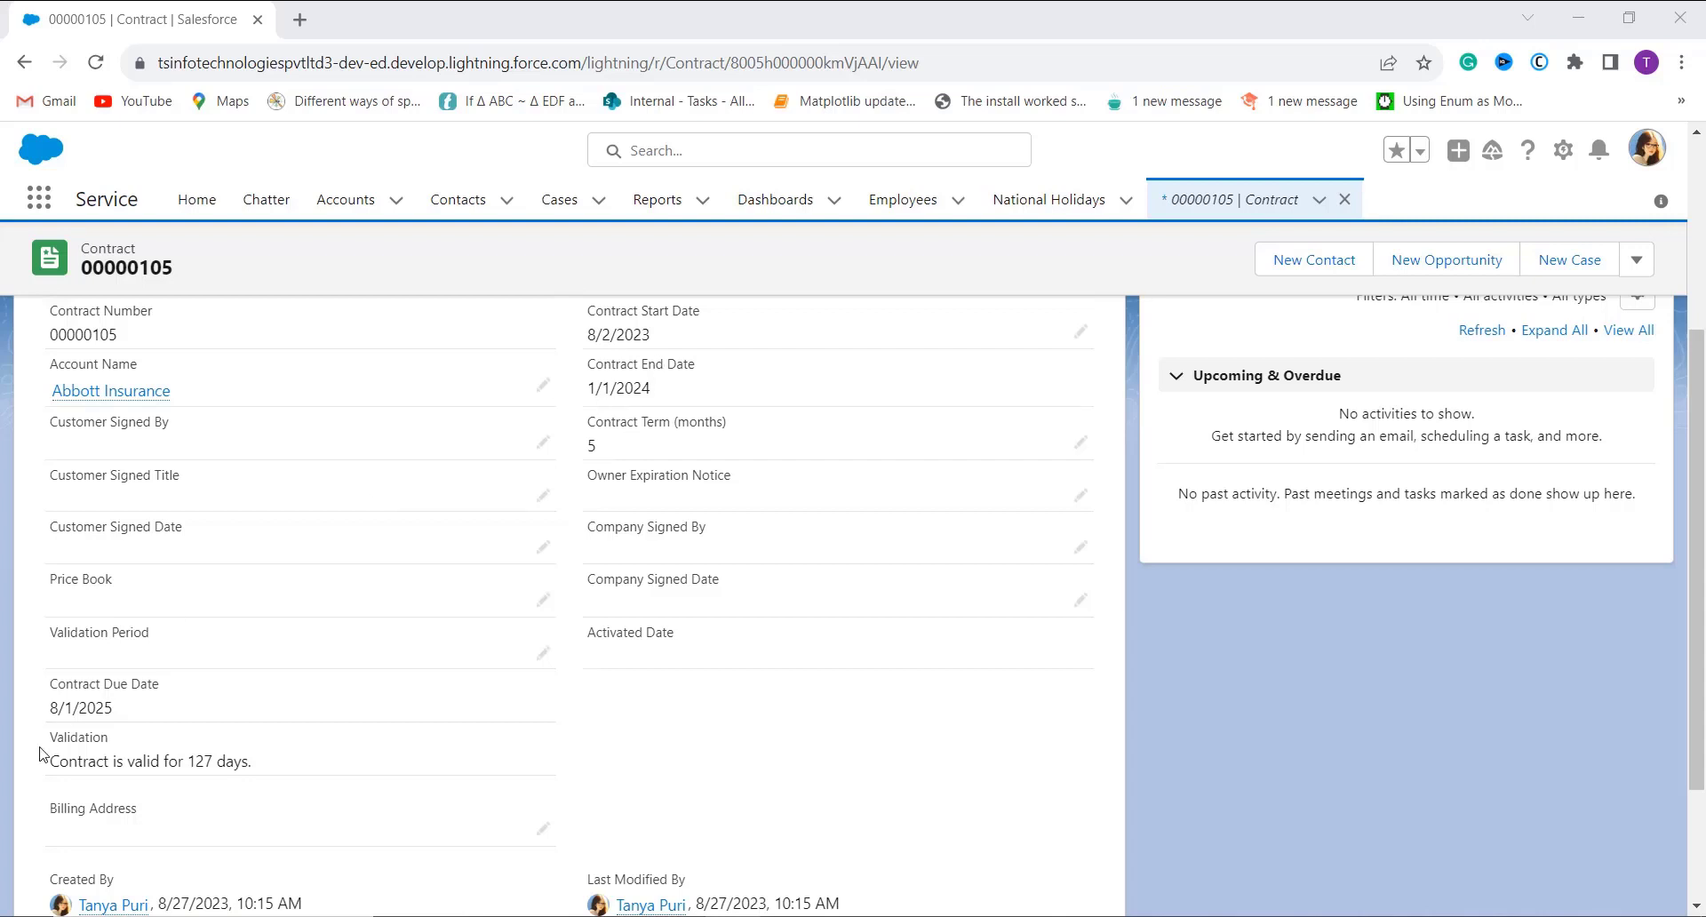
pyautogui.scroll(-1, 158, 777)
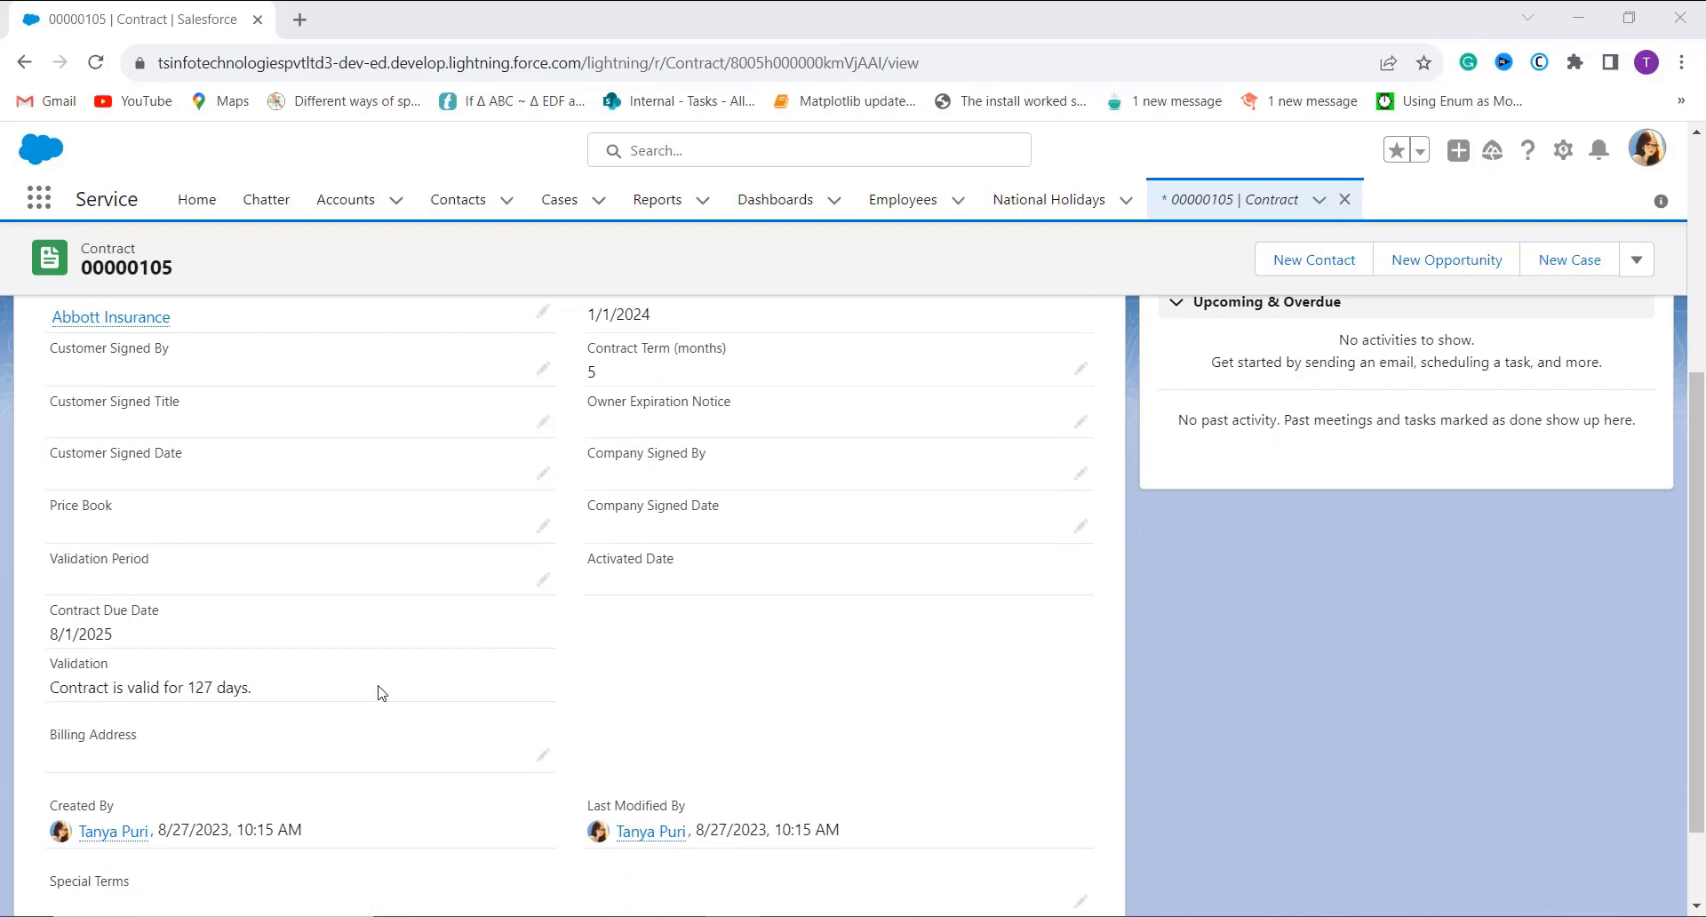
pyautogui.scroll(1, 391, 693)
pyautogui.scroll(1, 394, 693)
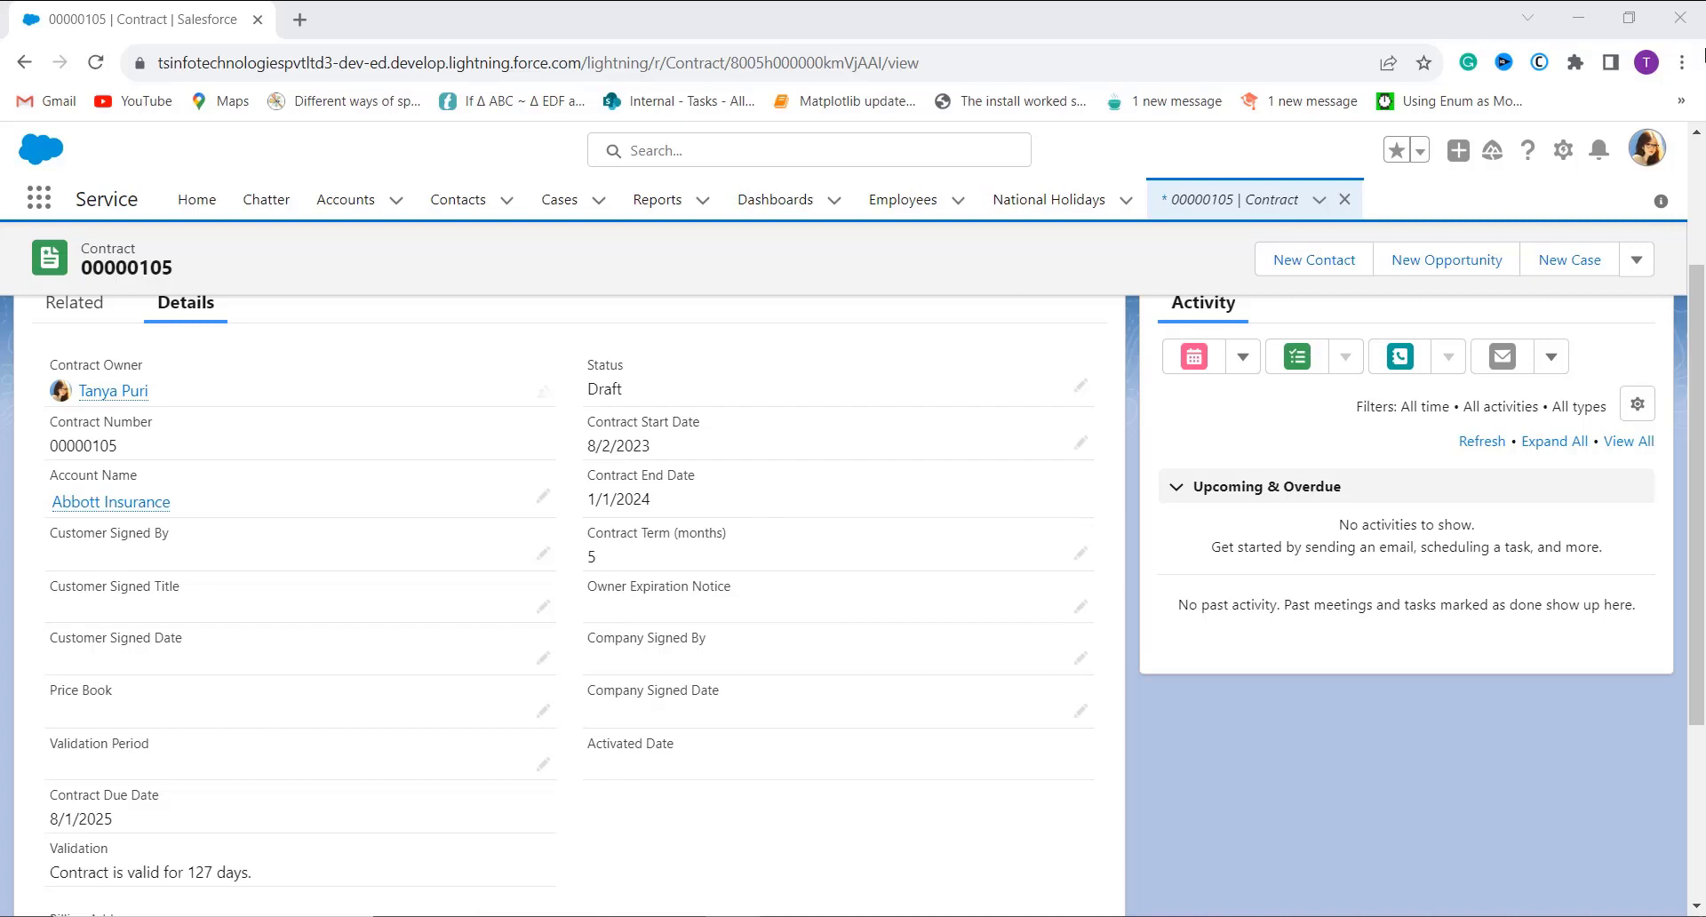
# Switch to Salesforce Classic and open its Setup page.
pyautogui.click(1661, 149)
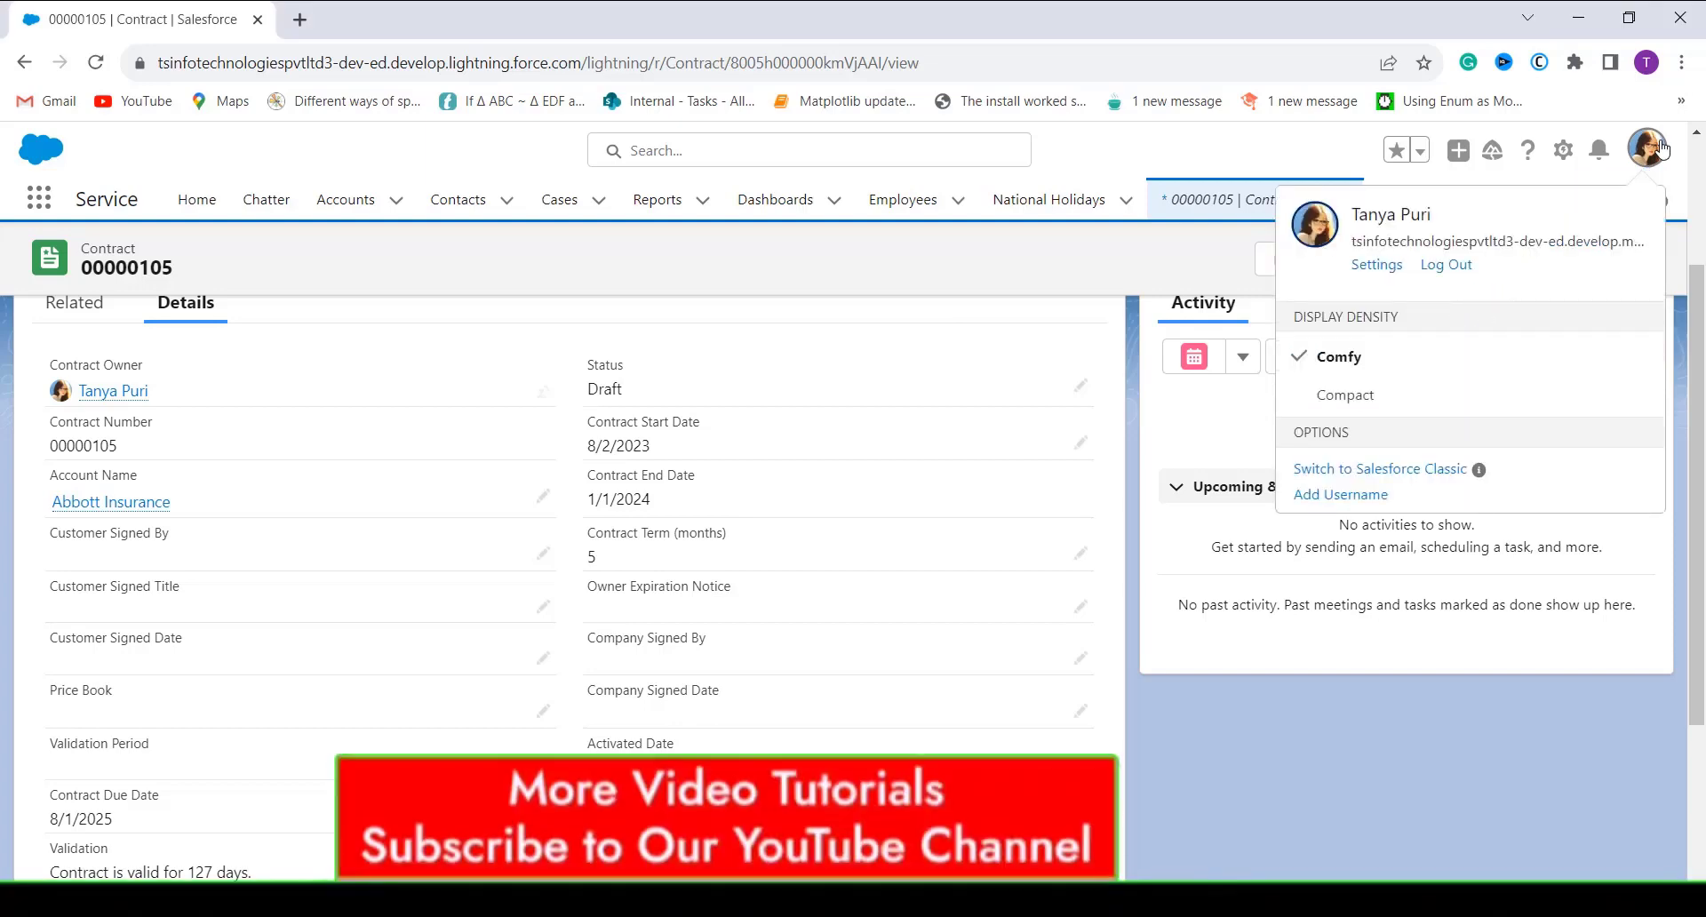
pyautogui.click(1420, 469)
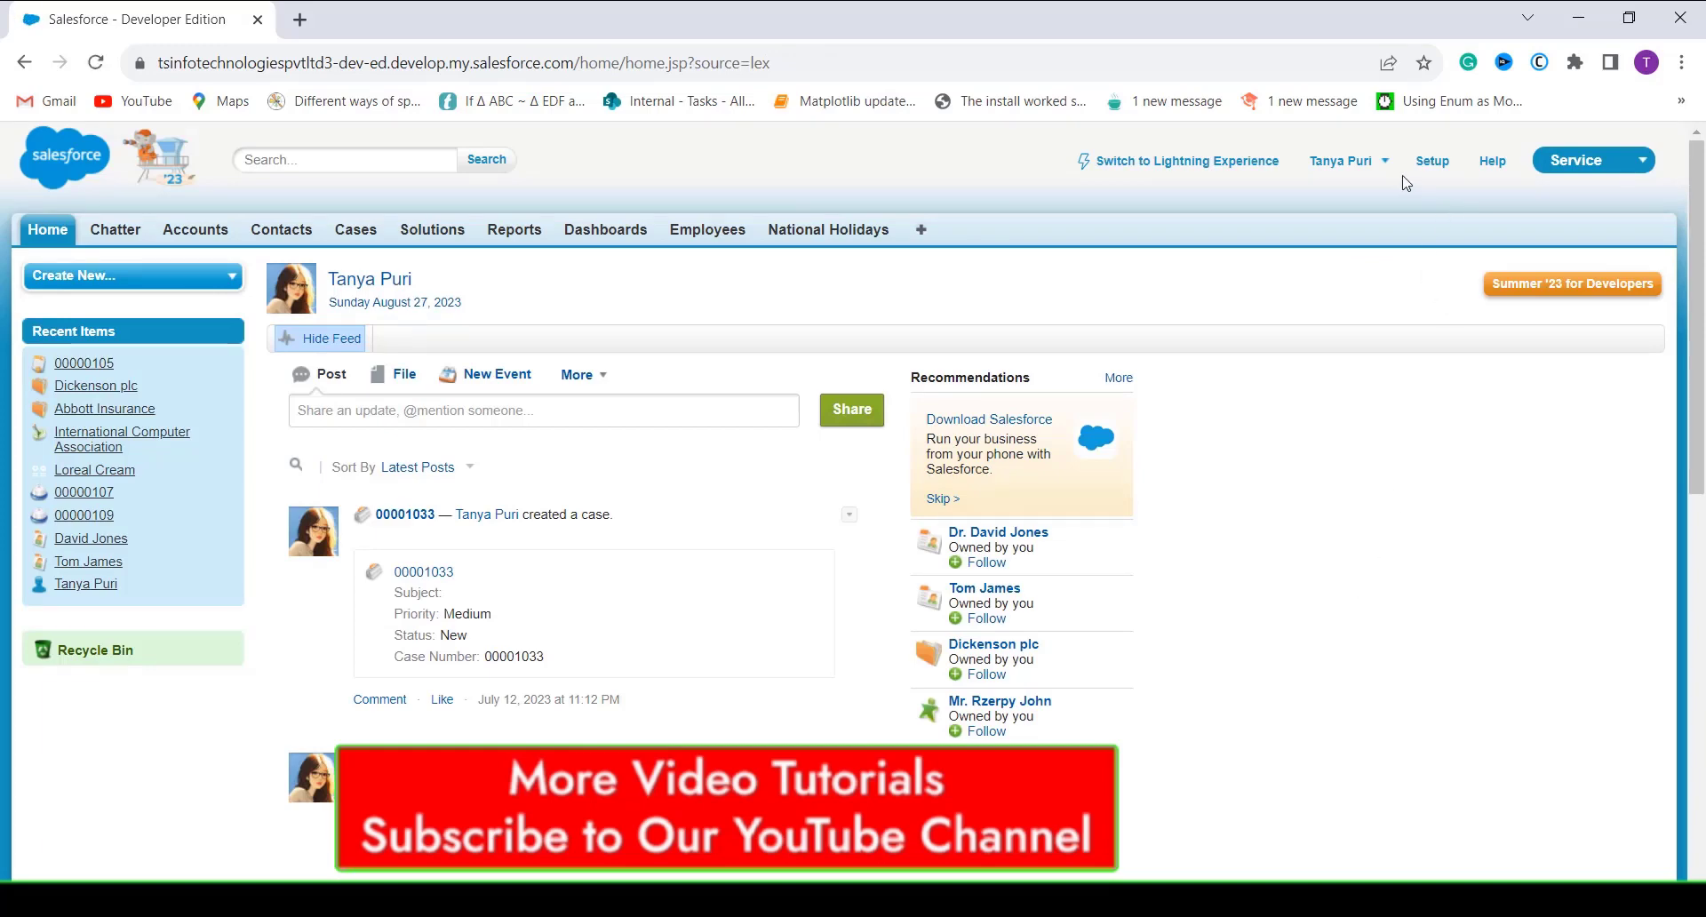
pyautogui.click(1430, 166)
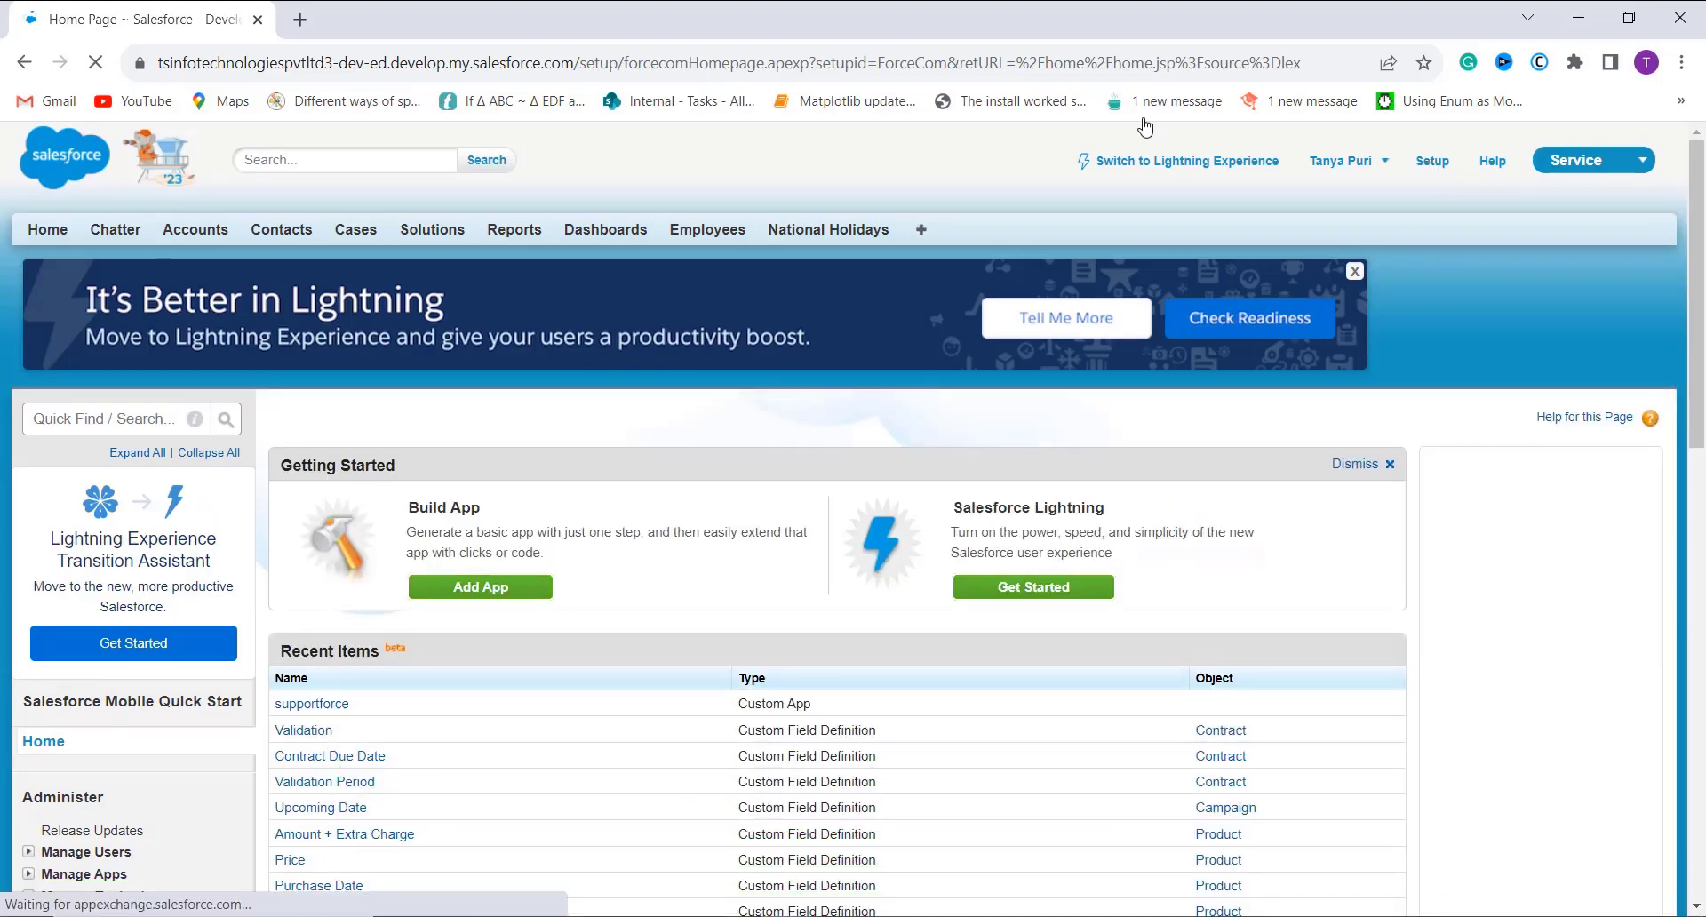
# Open the Fields page of the Products object from the Customize section of Setup.
pyautogui.scroll(-10, 49, 757)
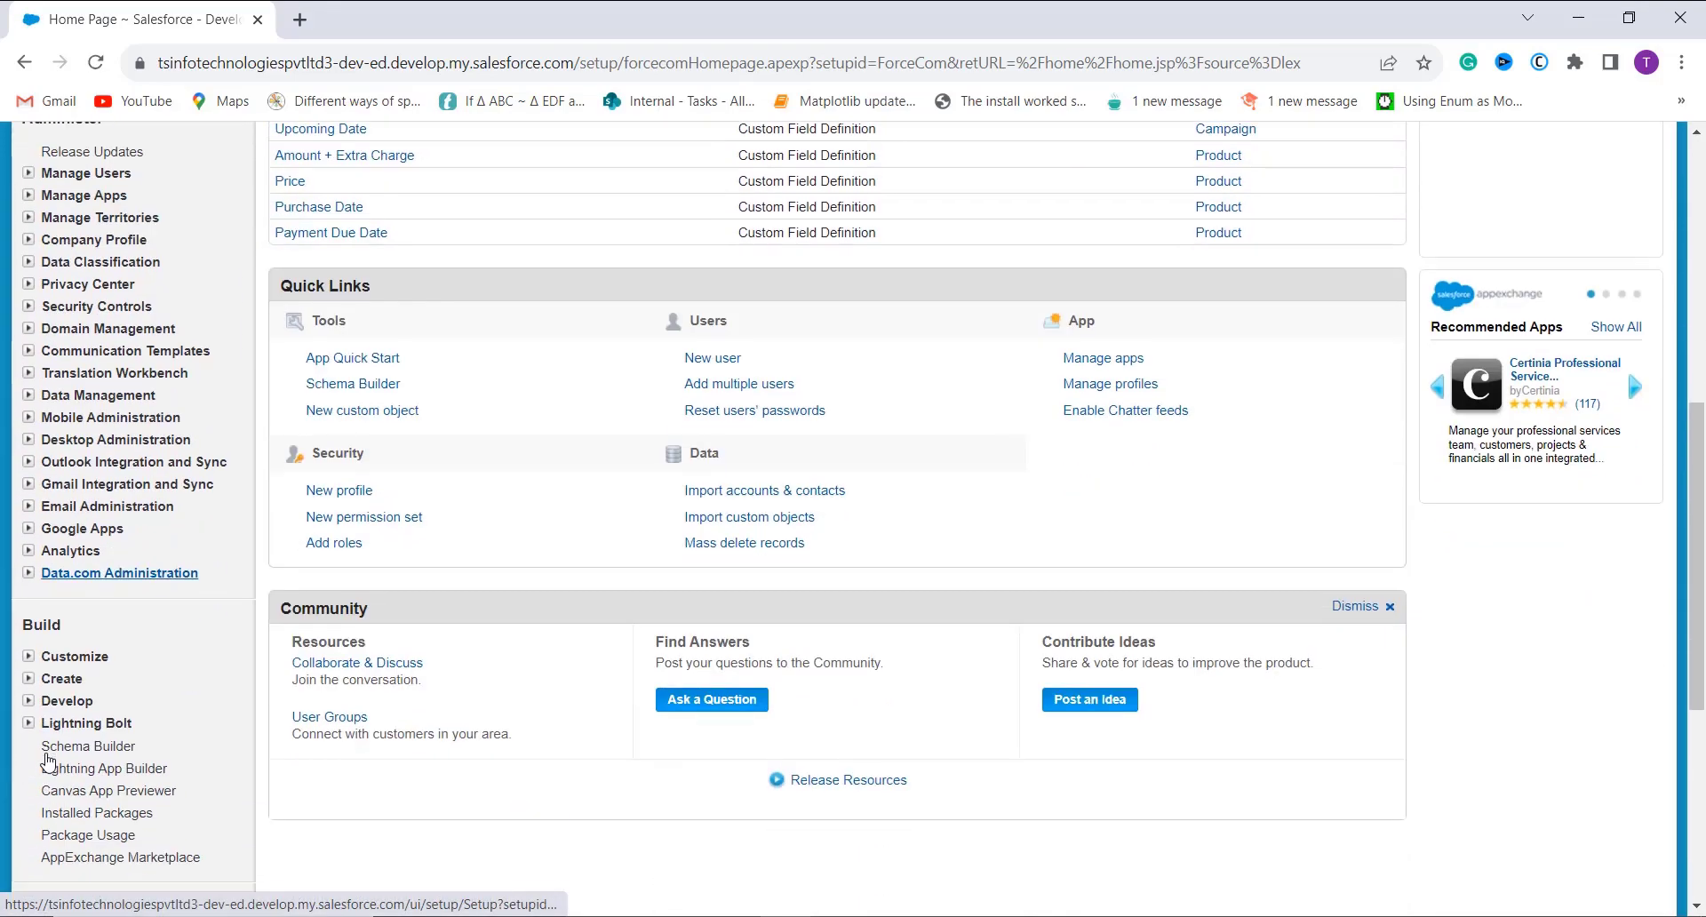
pyautogui.scroll(-2, 49, 762)
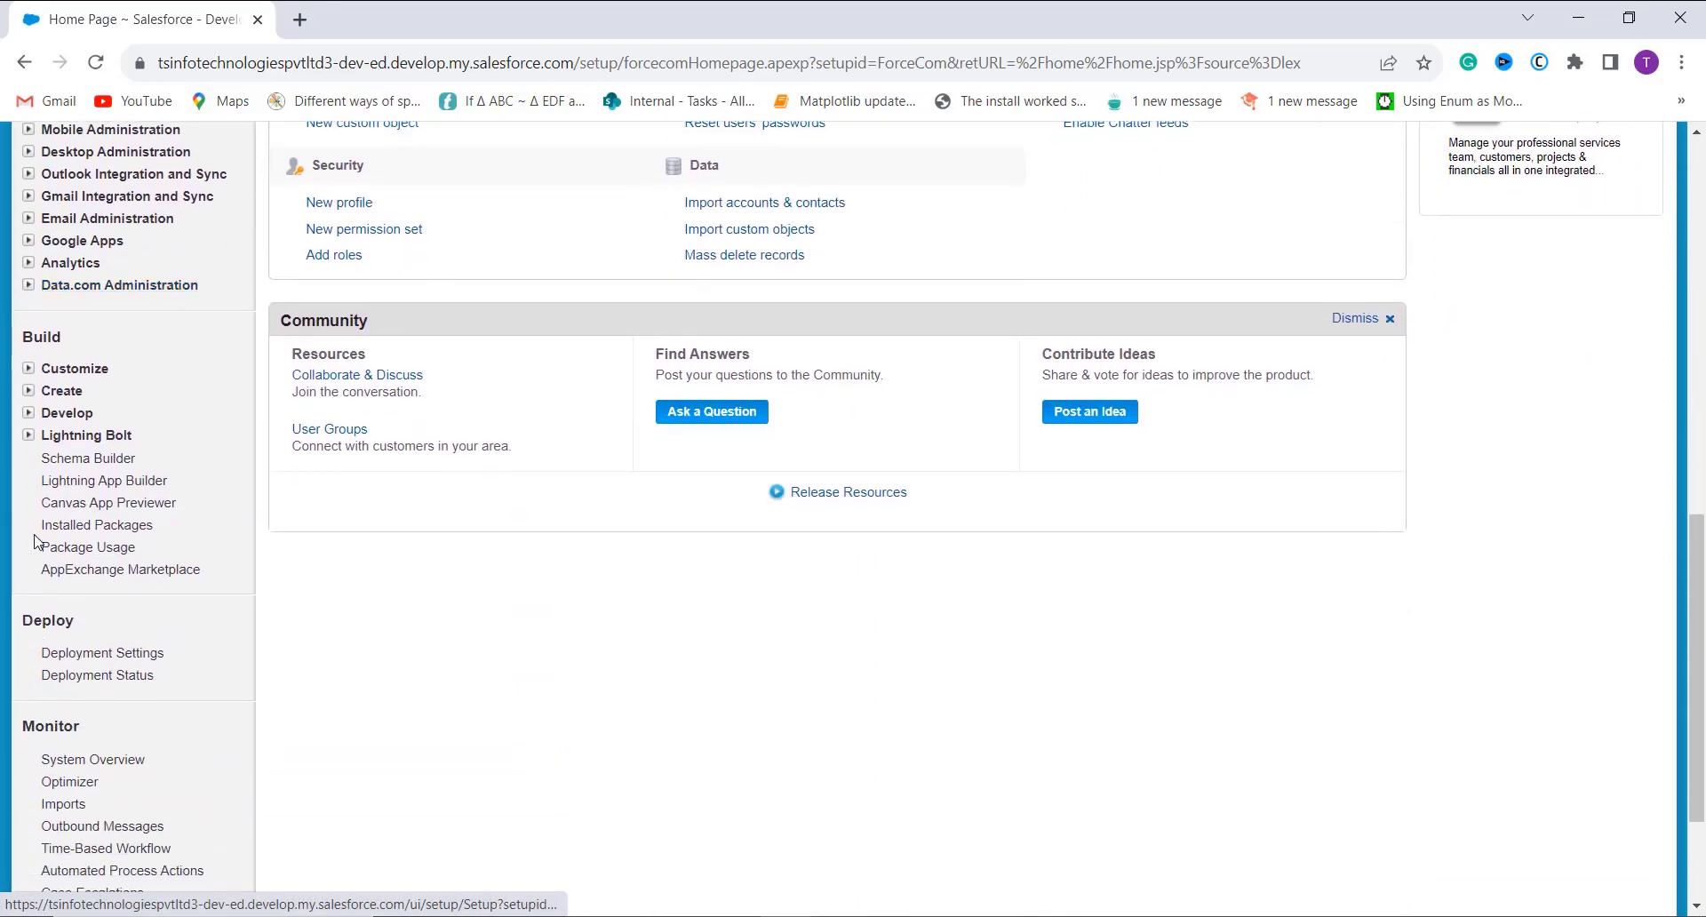
pyautogui.click(28, 373)
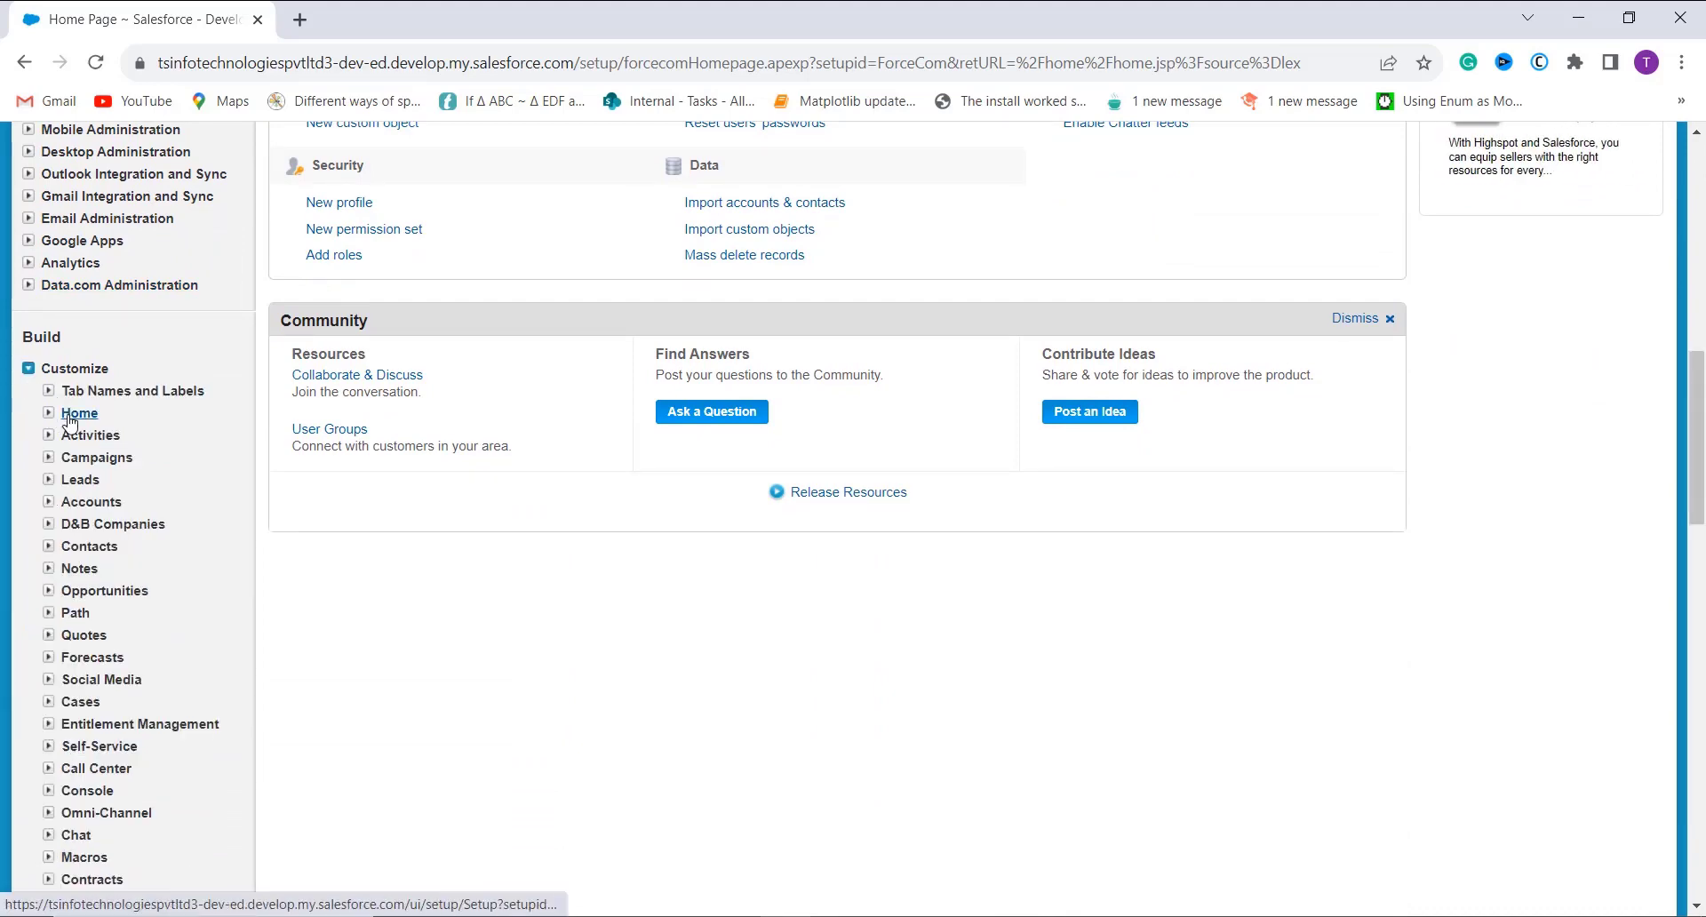
pyautogui.scroll(-2, 98, 524)
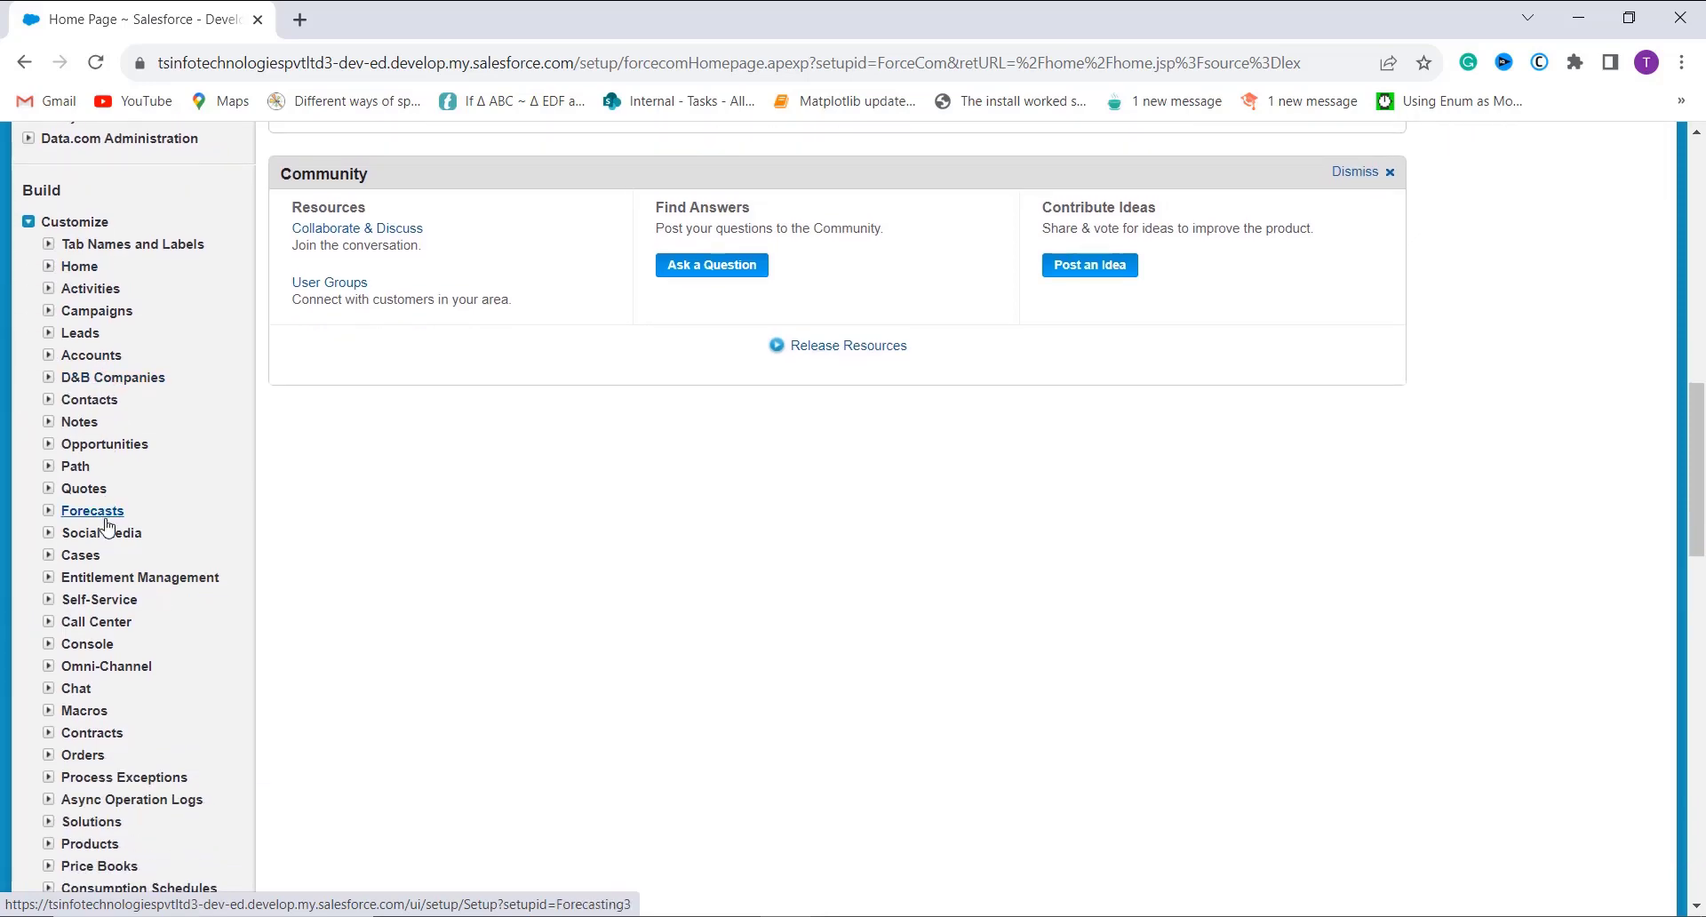
pyautogui.scroll(-1, 111, 533)
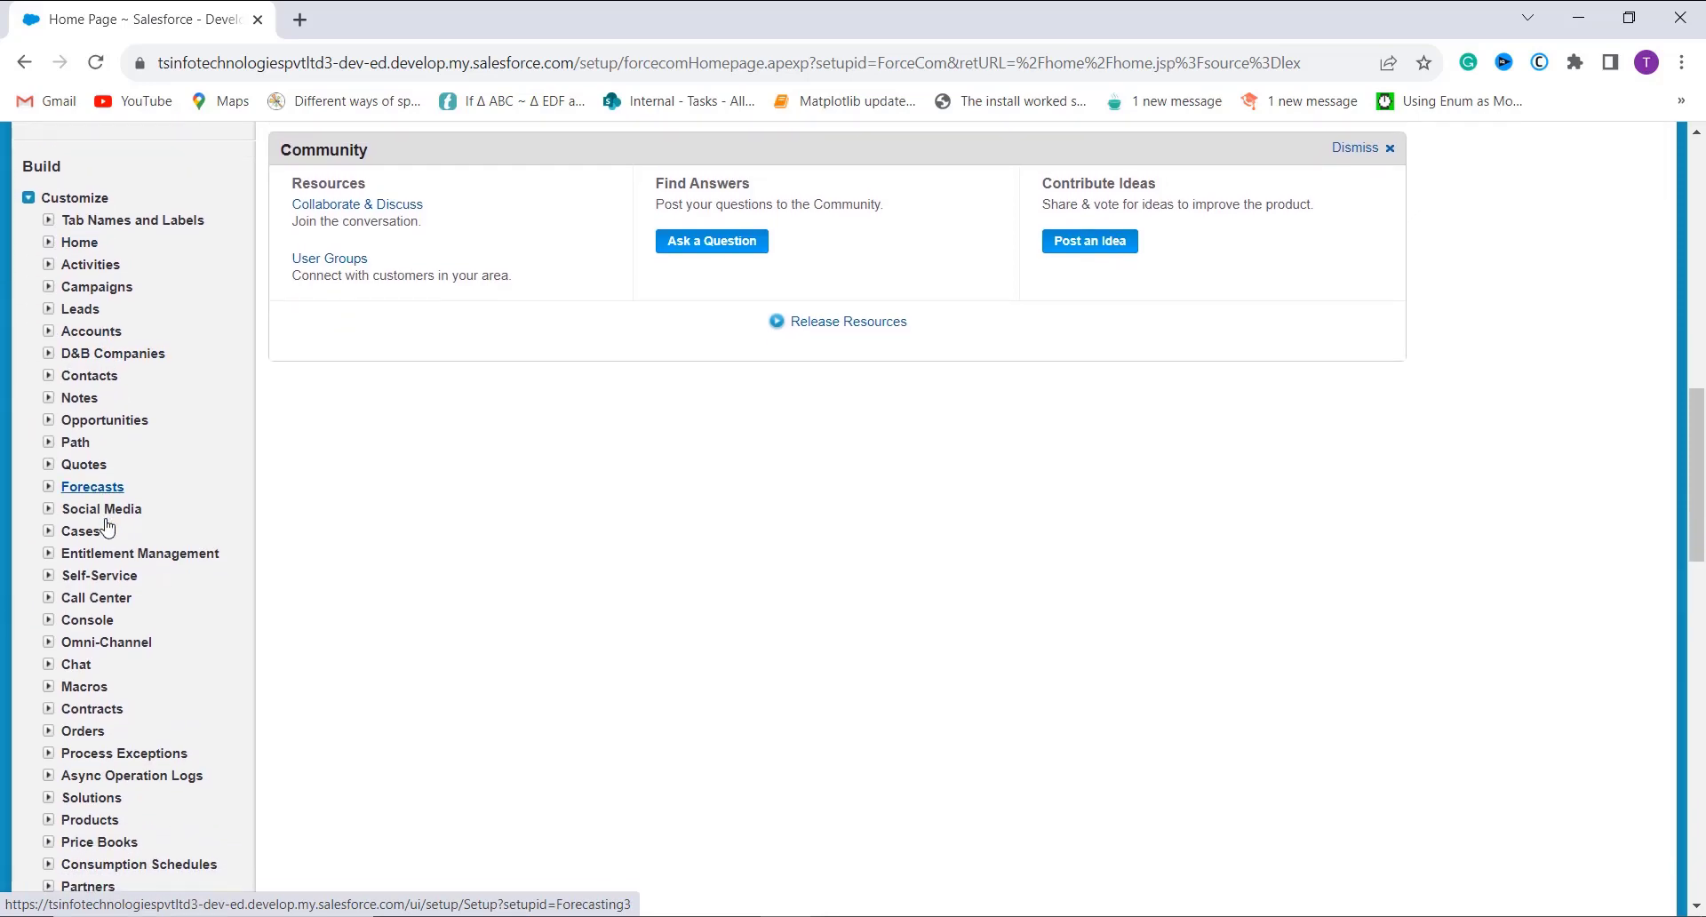
pyautogui.scroll(-1, 158, 754)
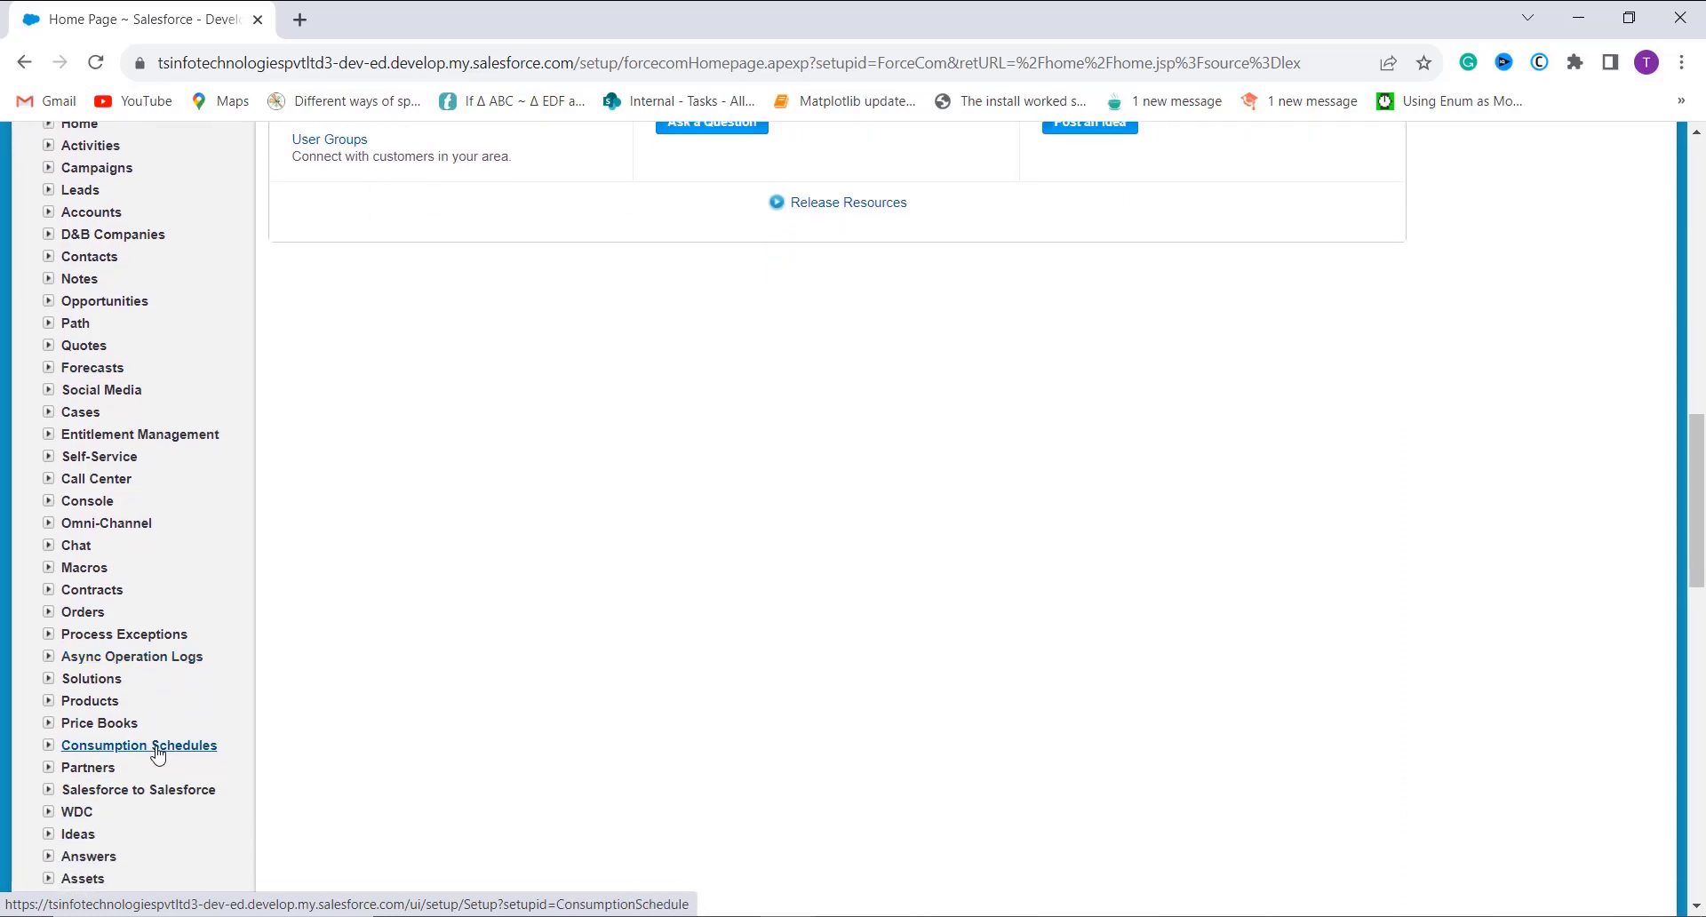
pyautogui.click(49, 701)
pyautogui.scroll(-3, 195, 697)
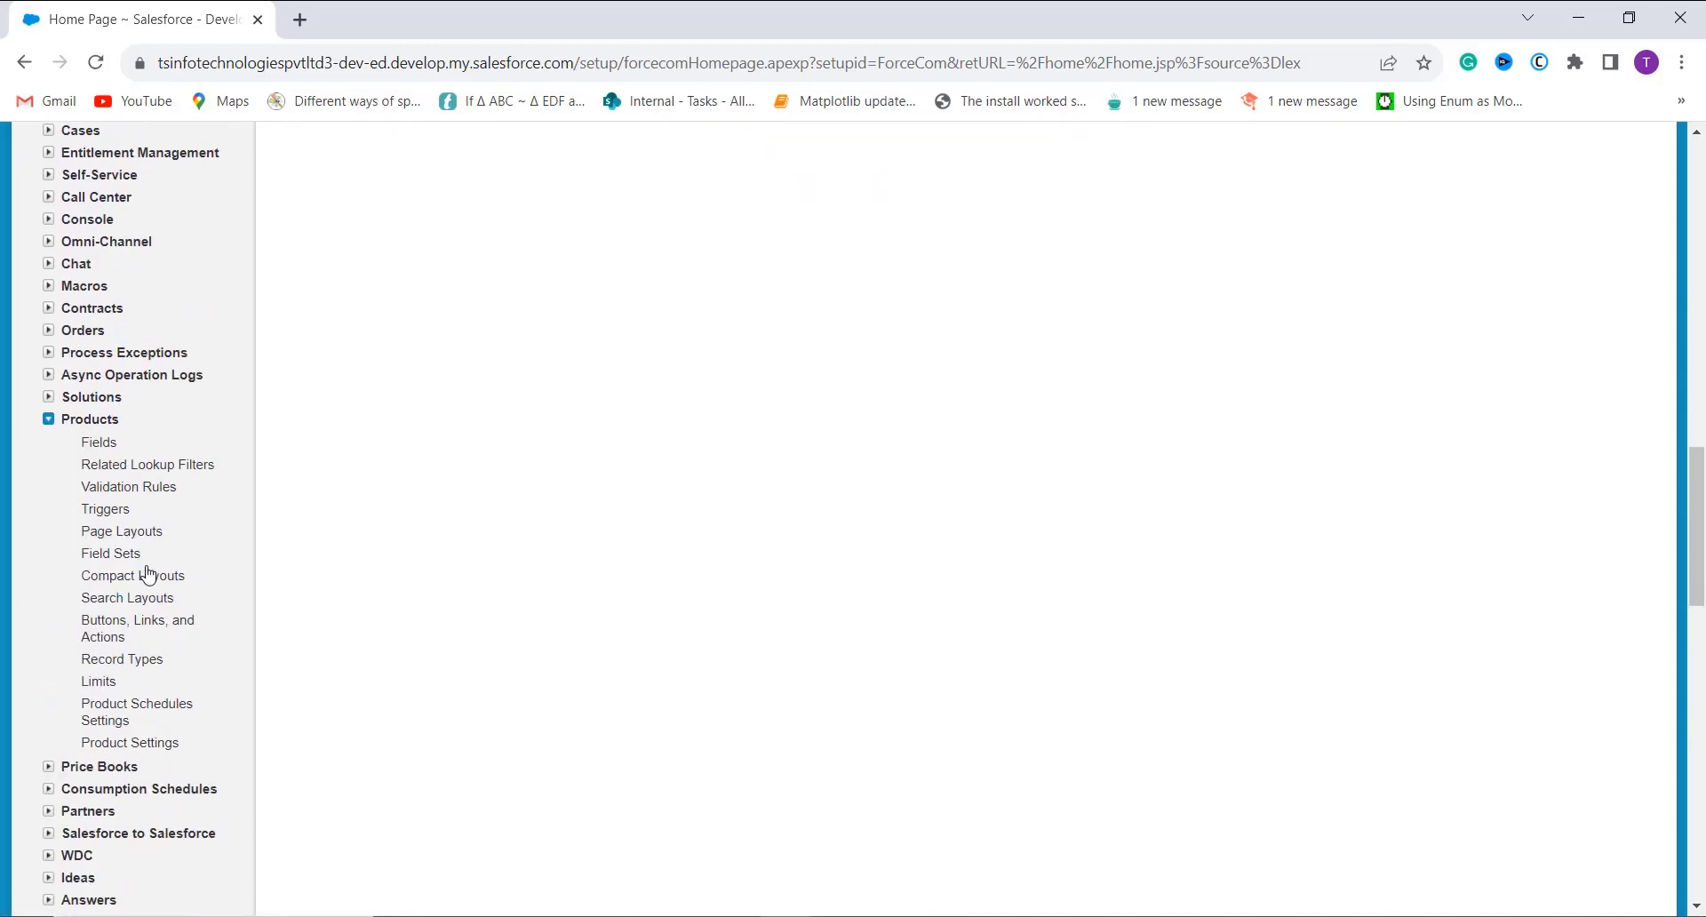
pyautogui.click(107, 446)
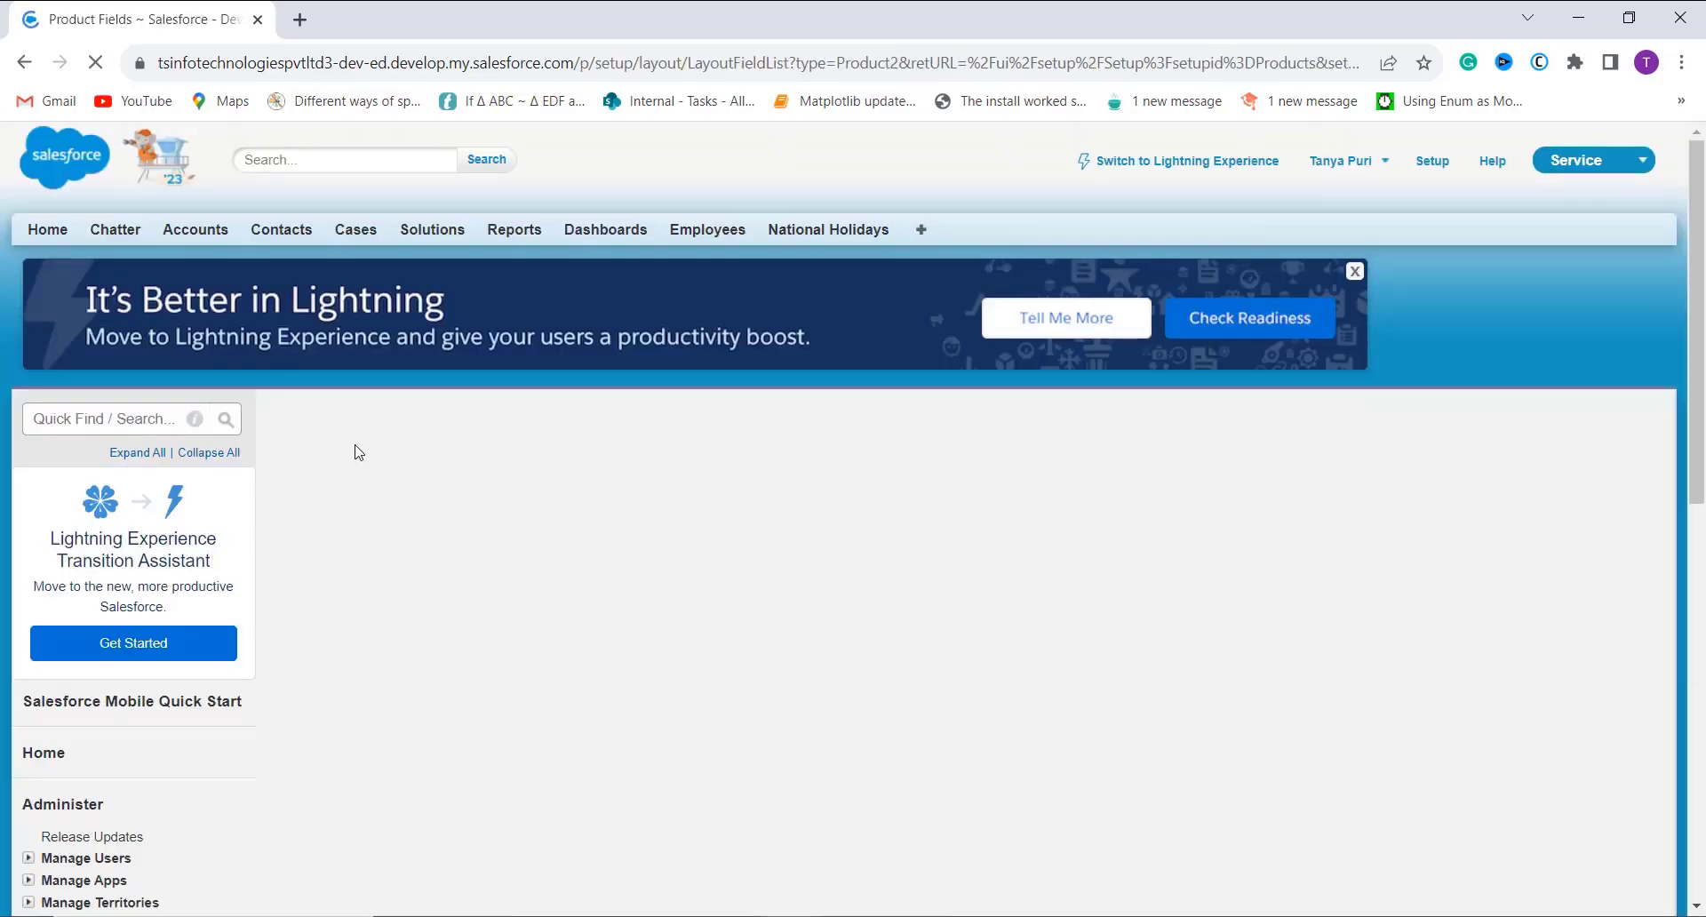
# Start a new custom field on the Product object with the Formula data type and continue to the output type.
pyautogui.scroll(-3, 621, 445)
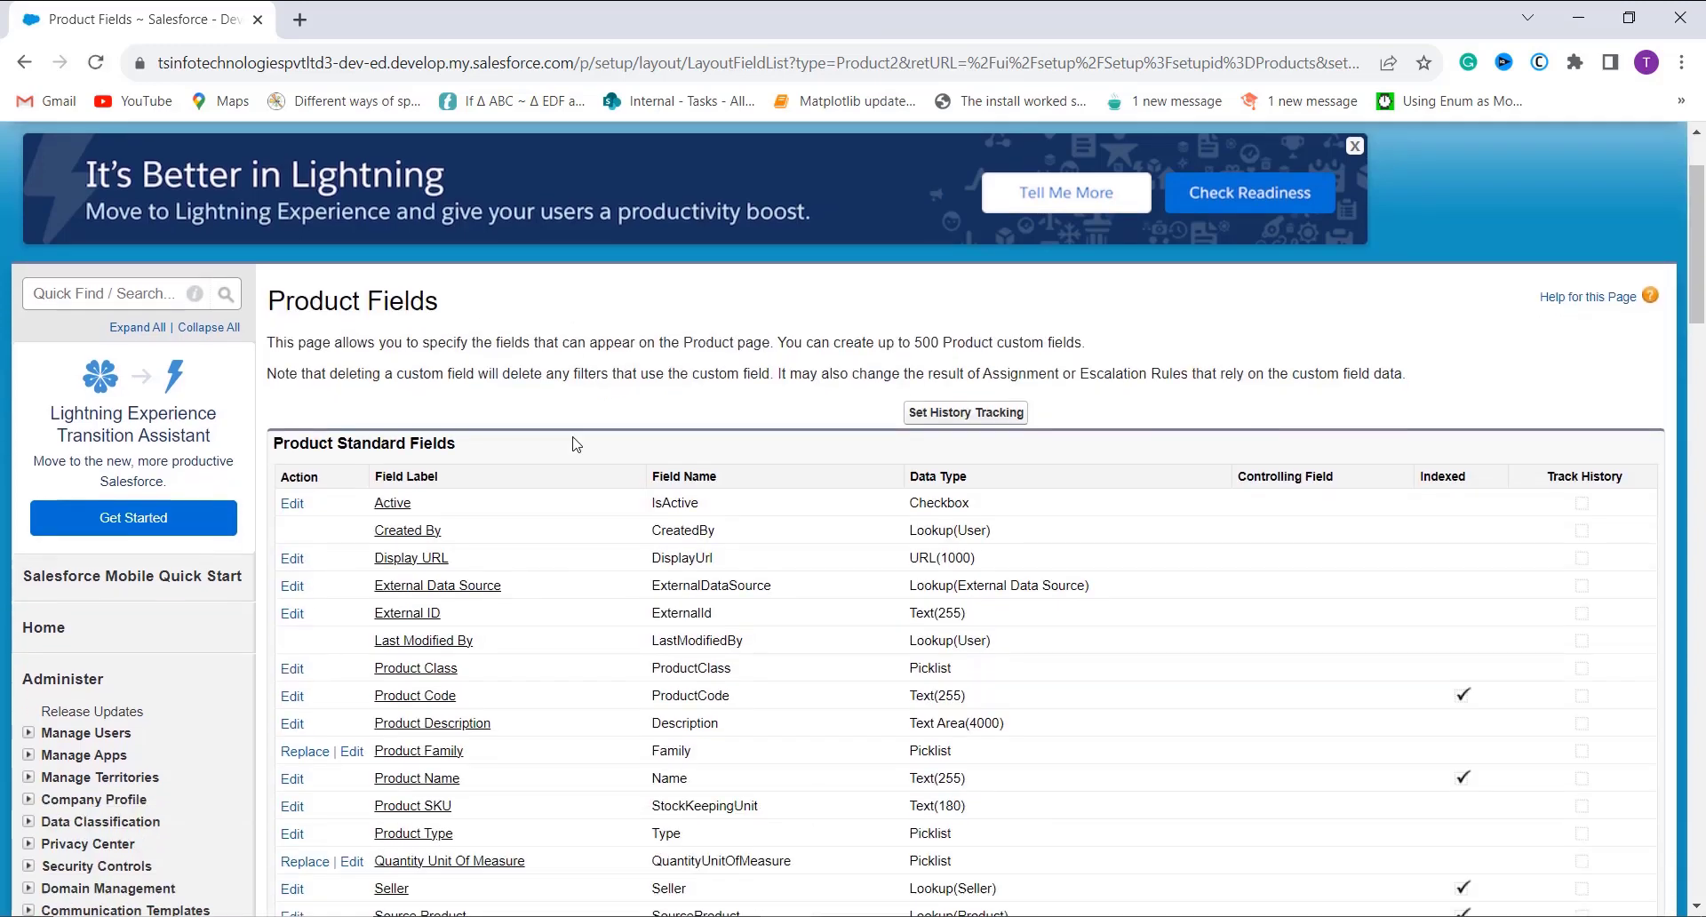
pyautogui.scroll(-3, 573, 445)
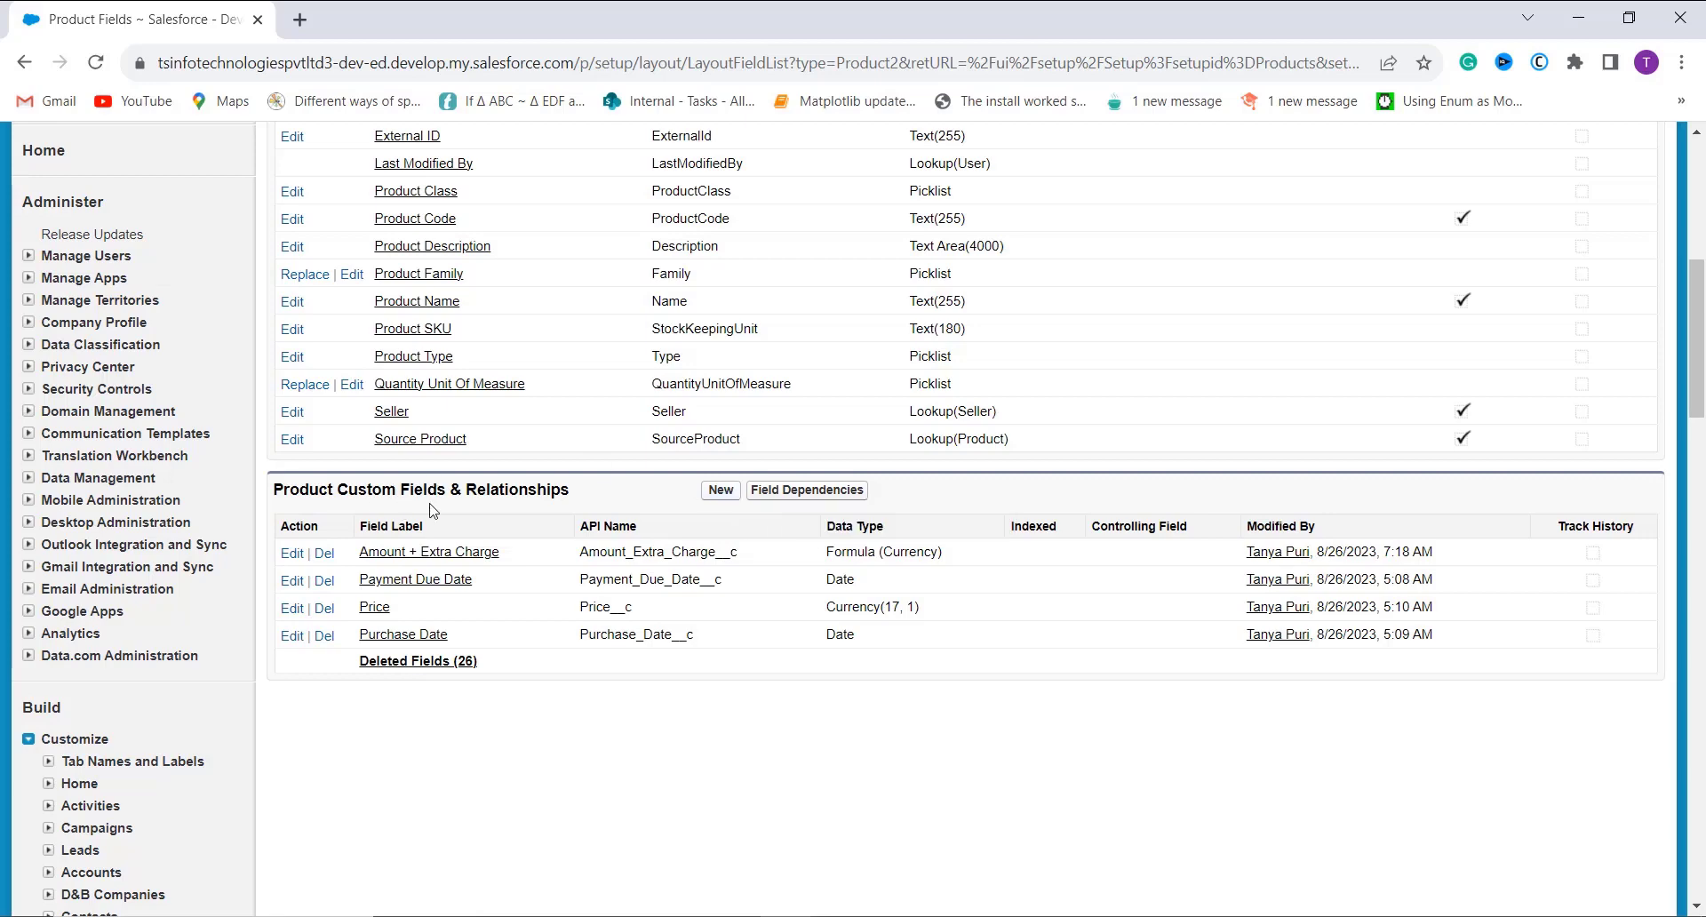
pyautogui.click(720, 490)
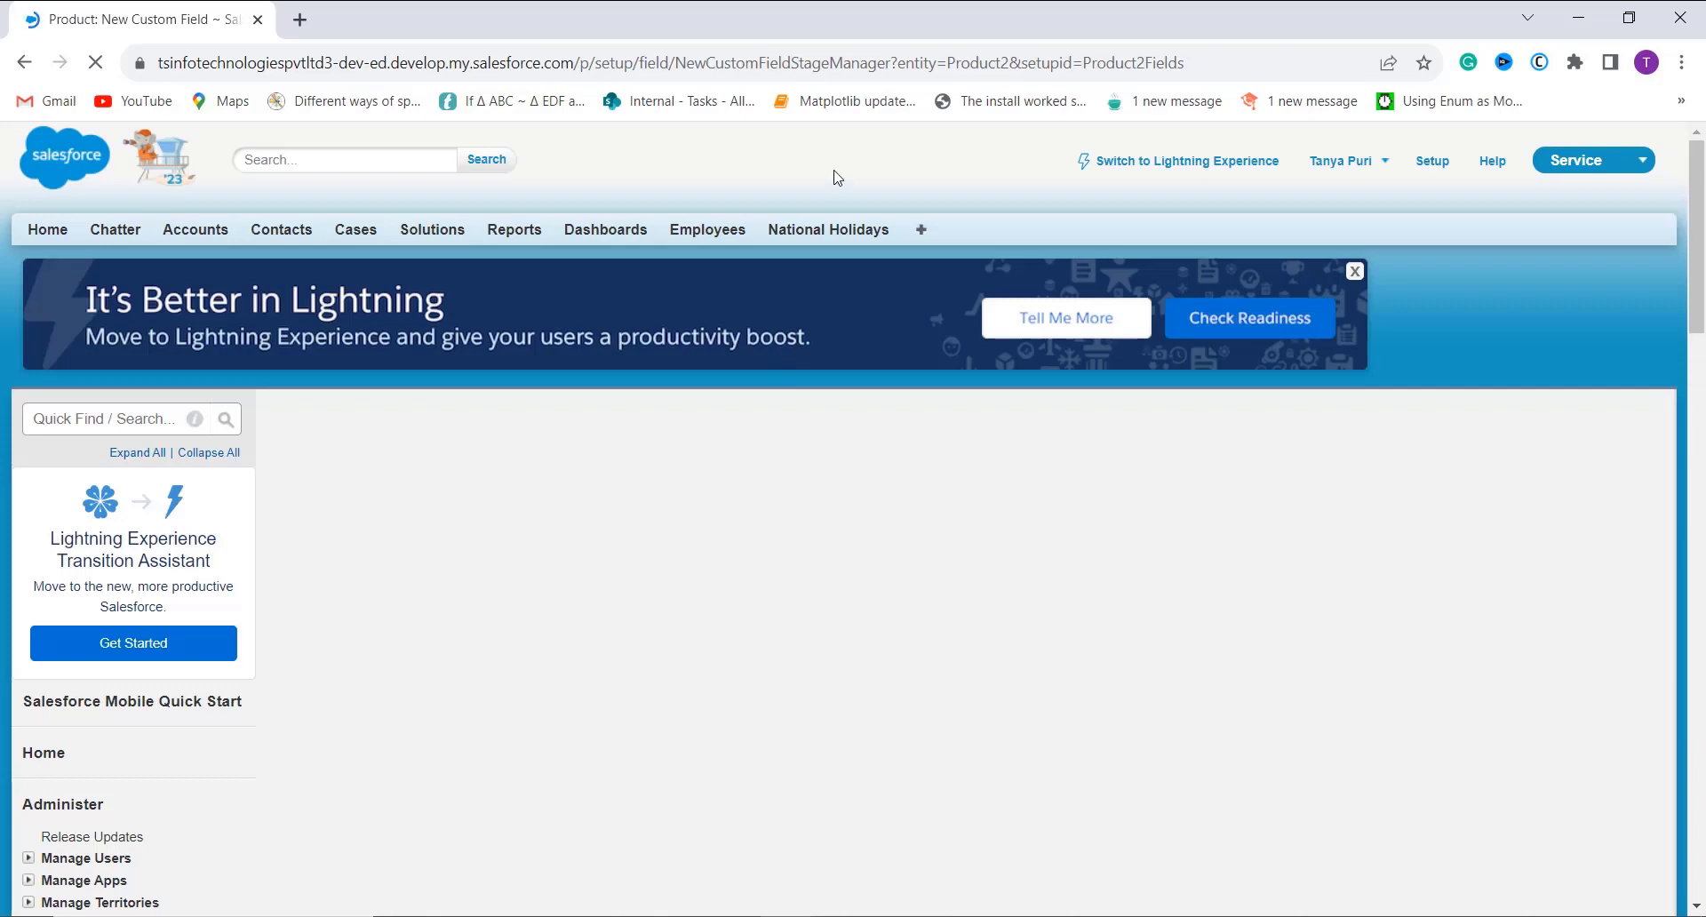
pyautogui.scroll(-1, 738, 600)
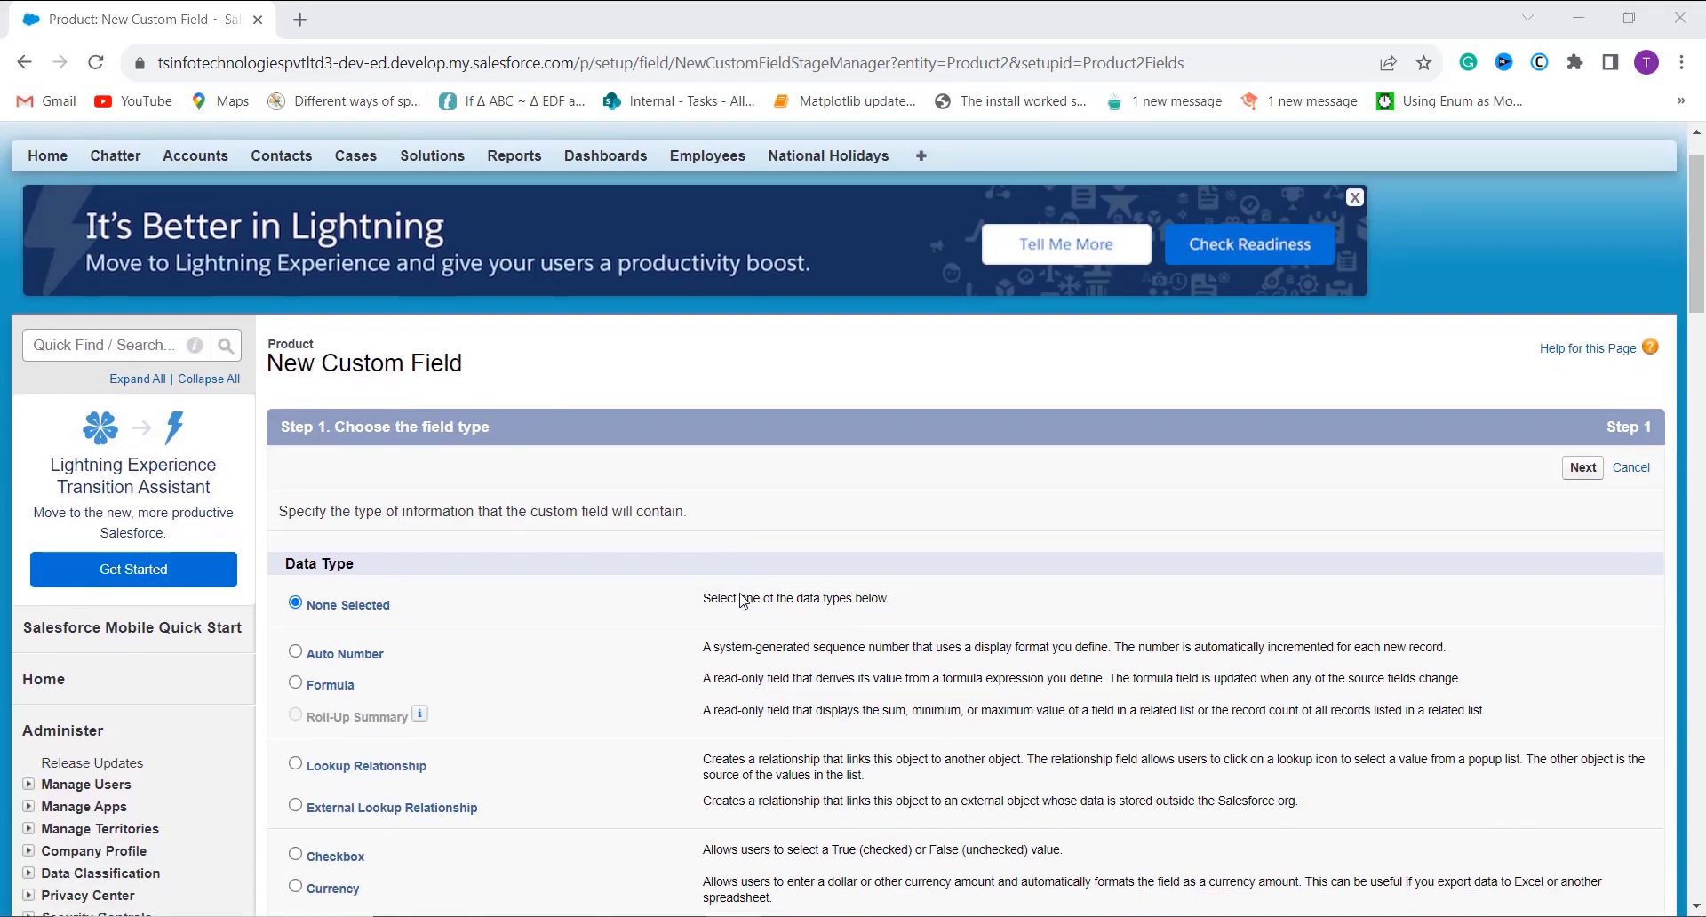
pyautogui.scroll(-1, 743, 602)
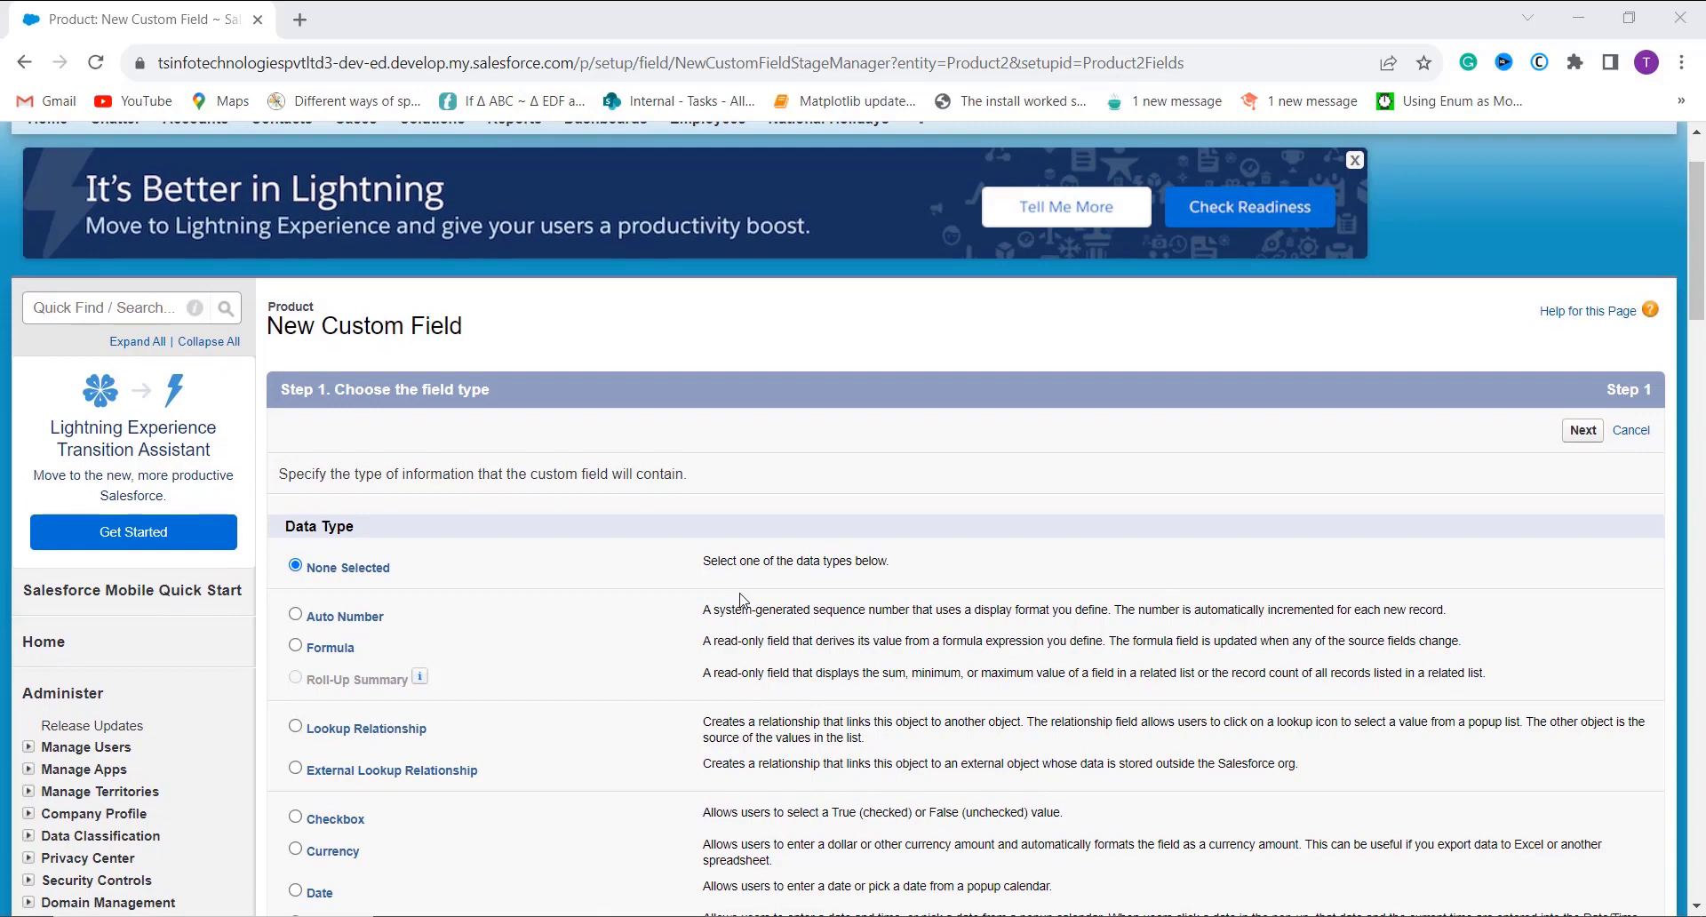
pyautogui.scroll(-1, 743, 602)
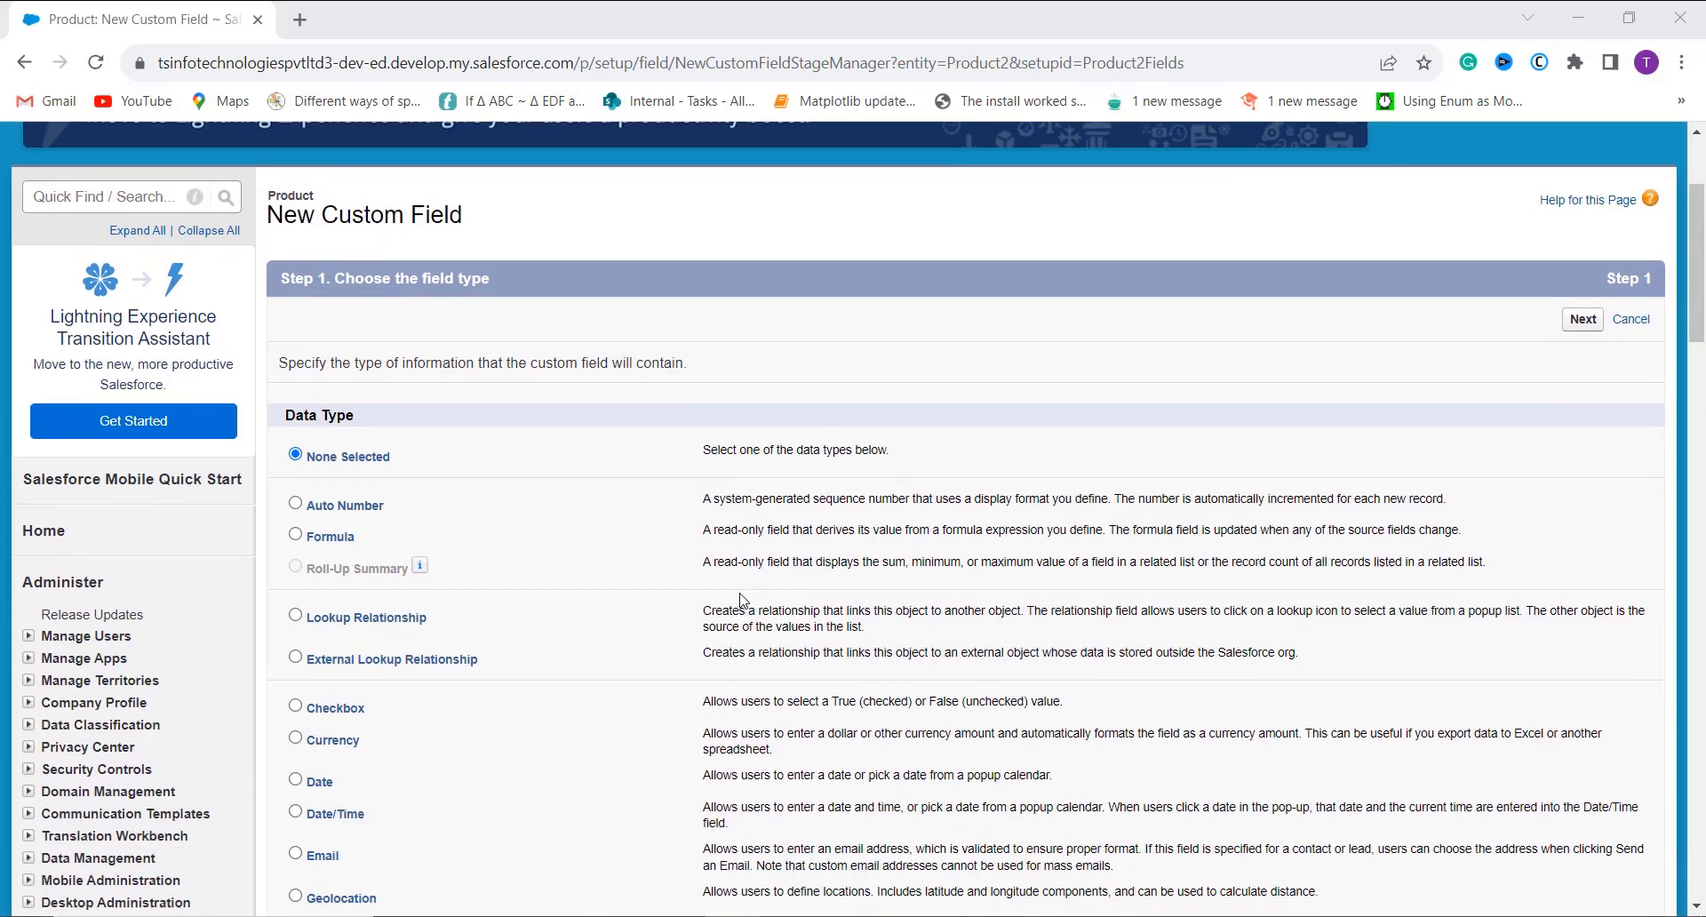
pyautogui.click(320, 538)
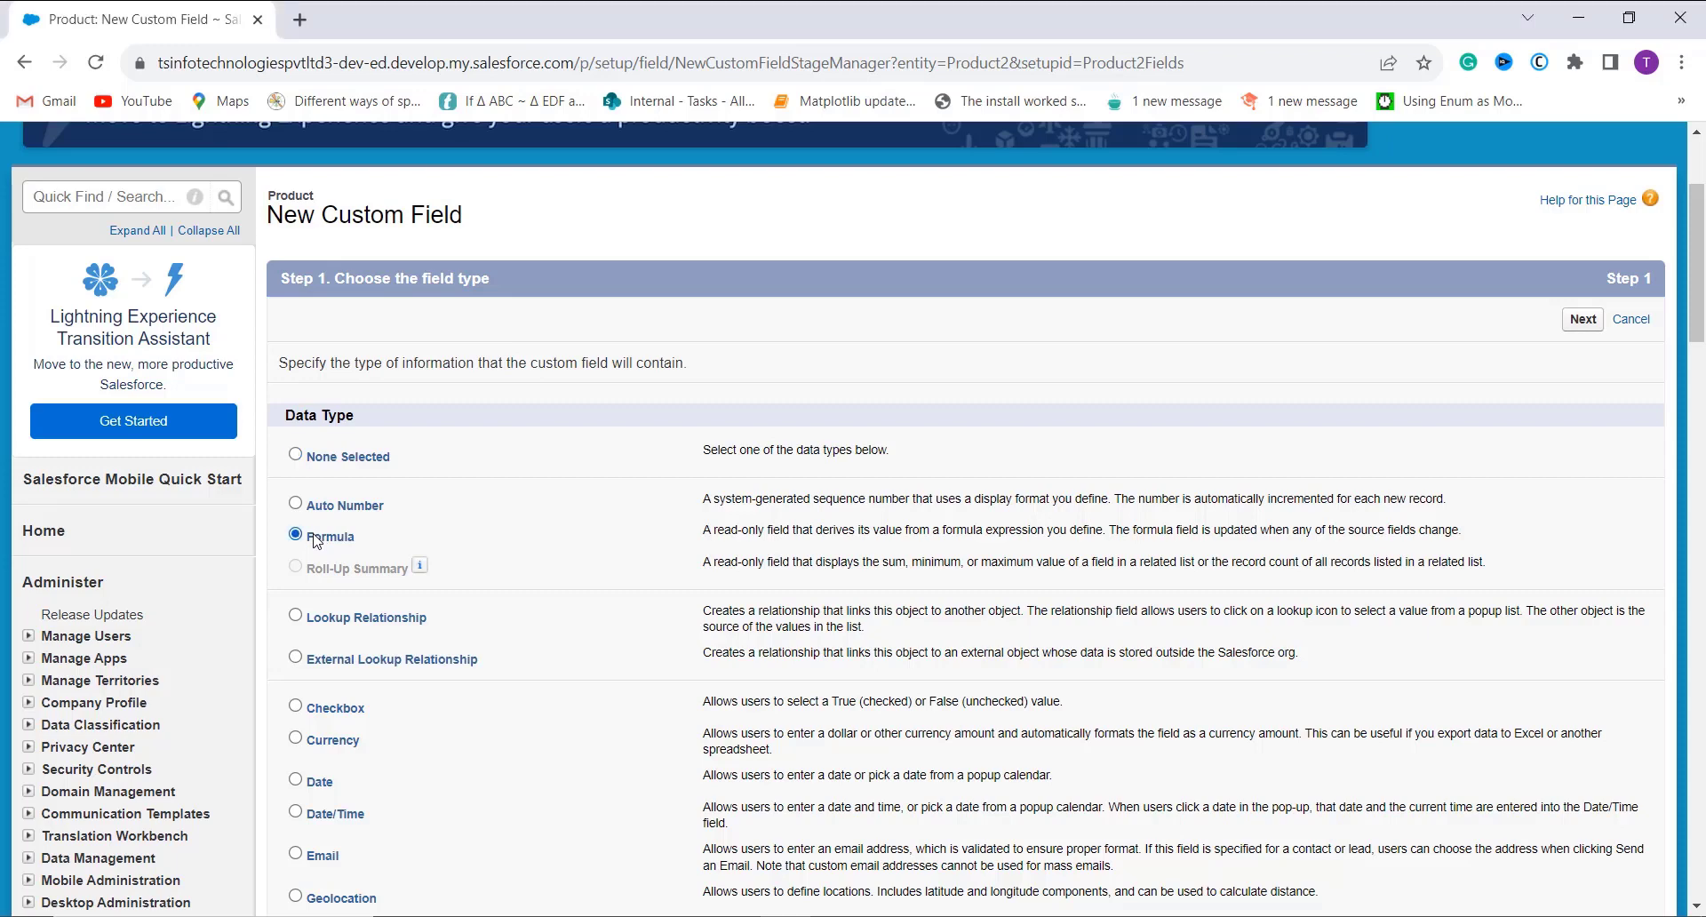
pyautogui.scroll(-1, 1155, 444)
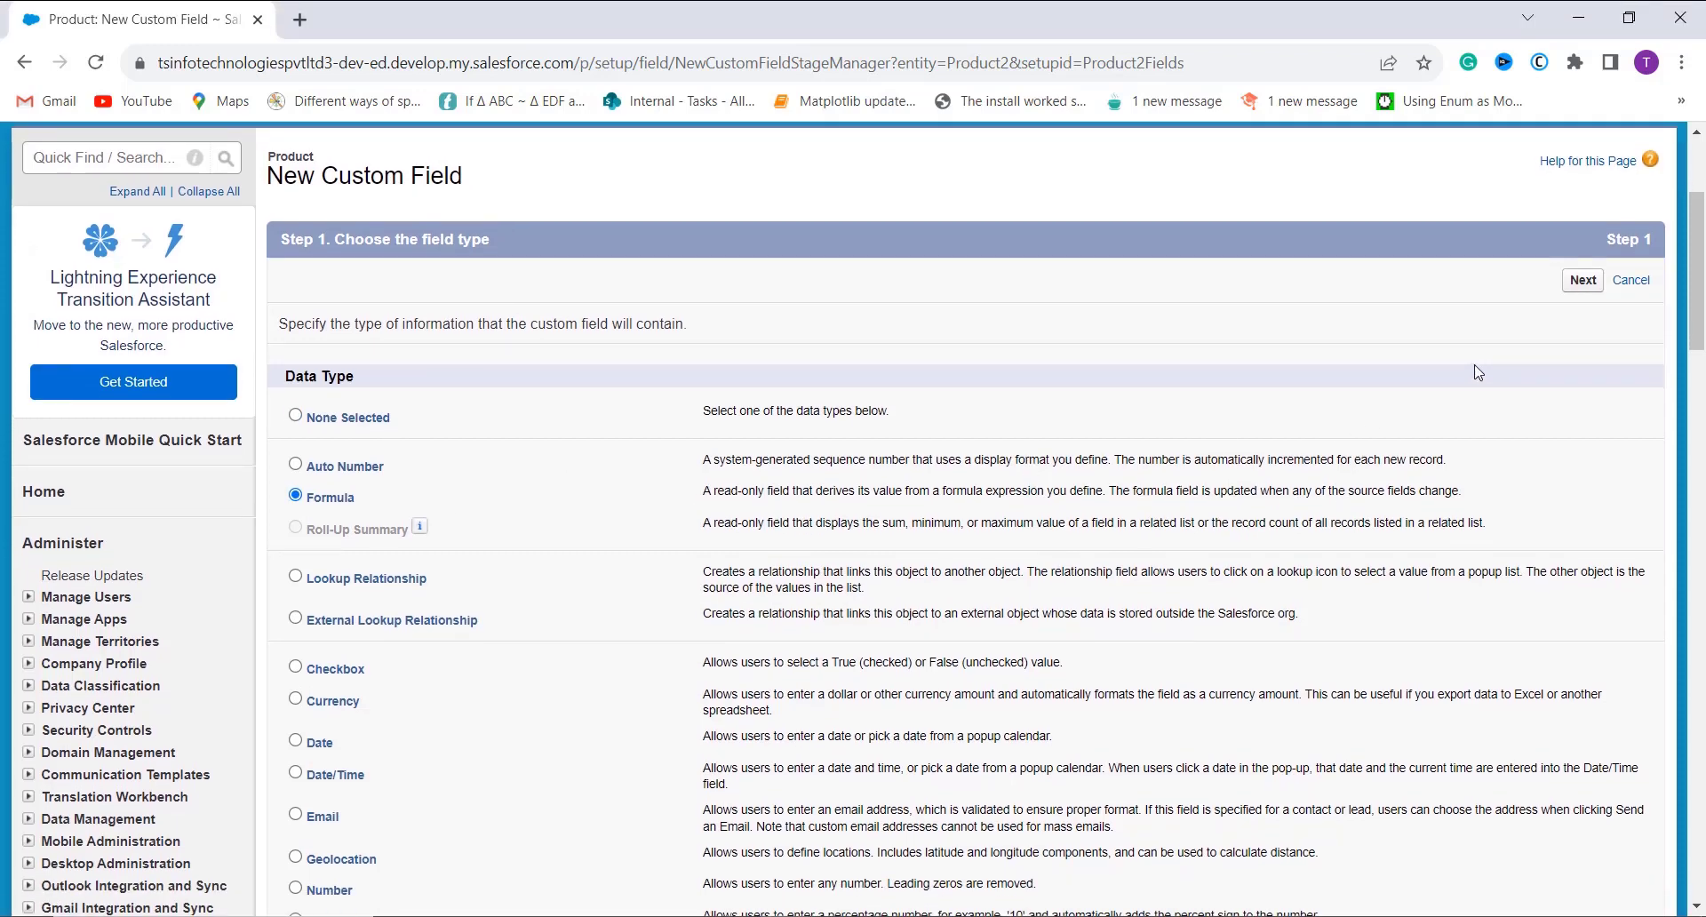
pyautogui.click(1589, 282)
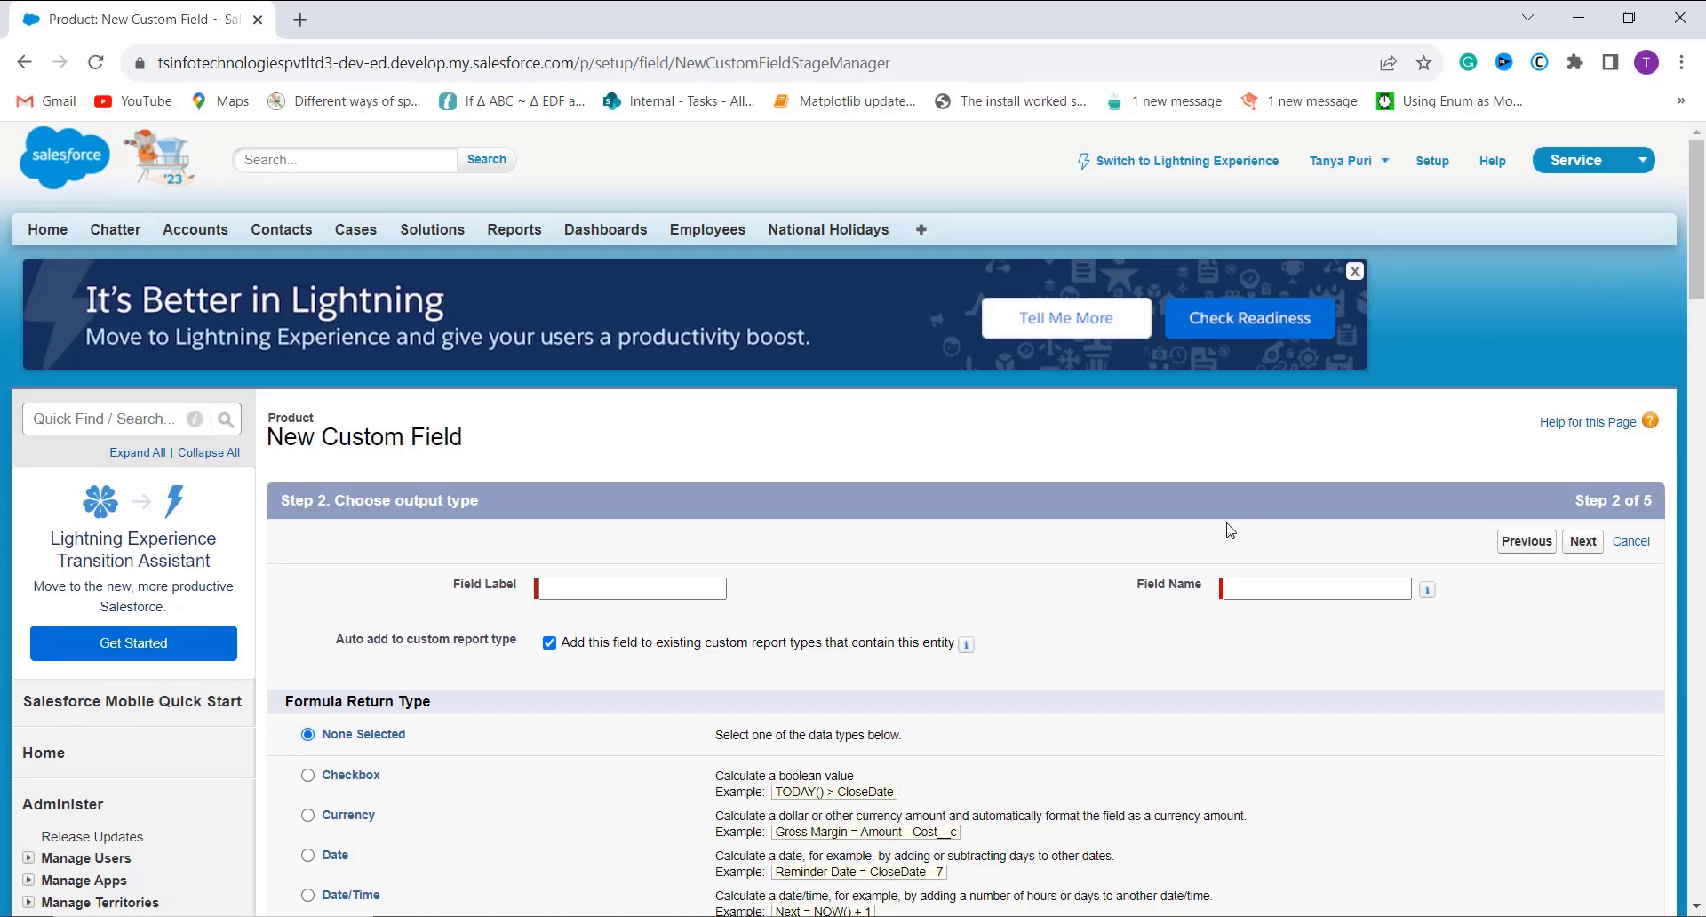
# Enter Extra Charge as the field label and let the field name fill in as Extra_Charge.
pyautogui.click(594, 595)
pyautogui.write('Extra Harges')
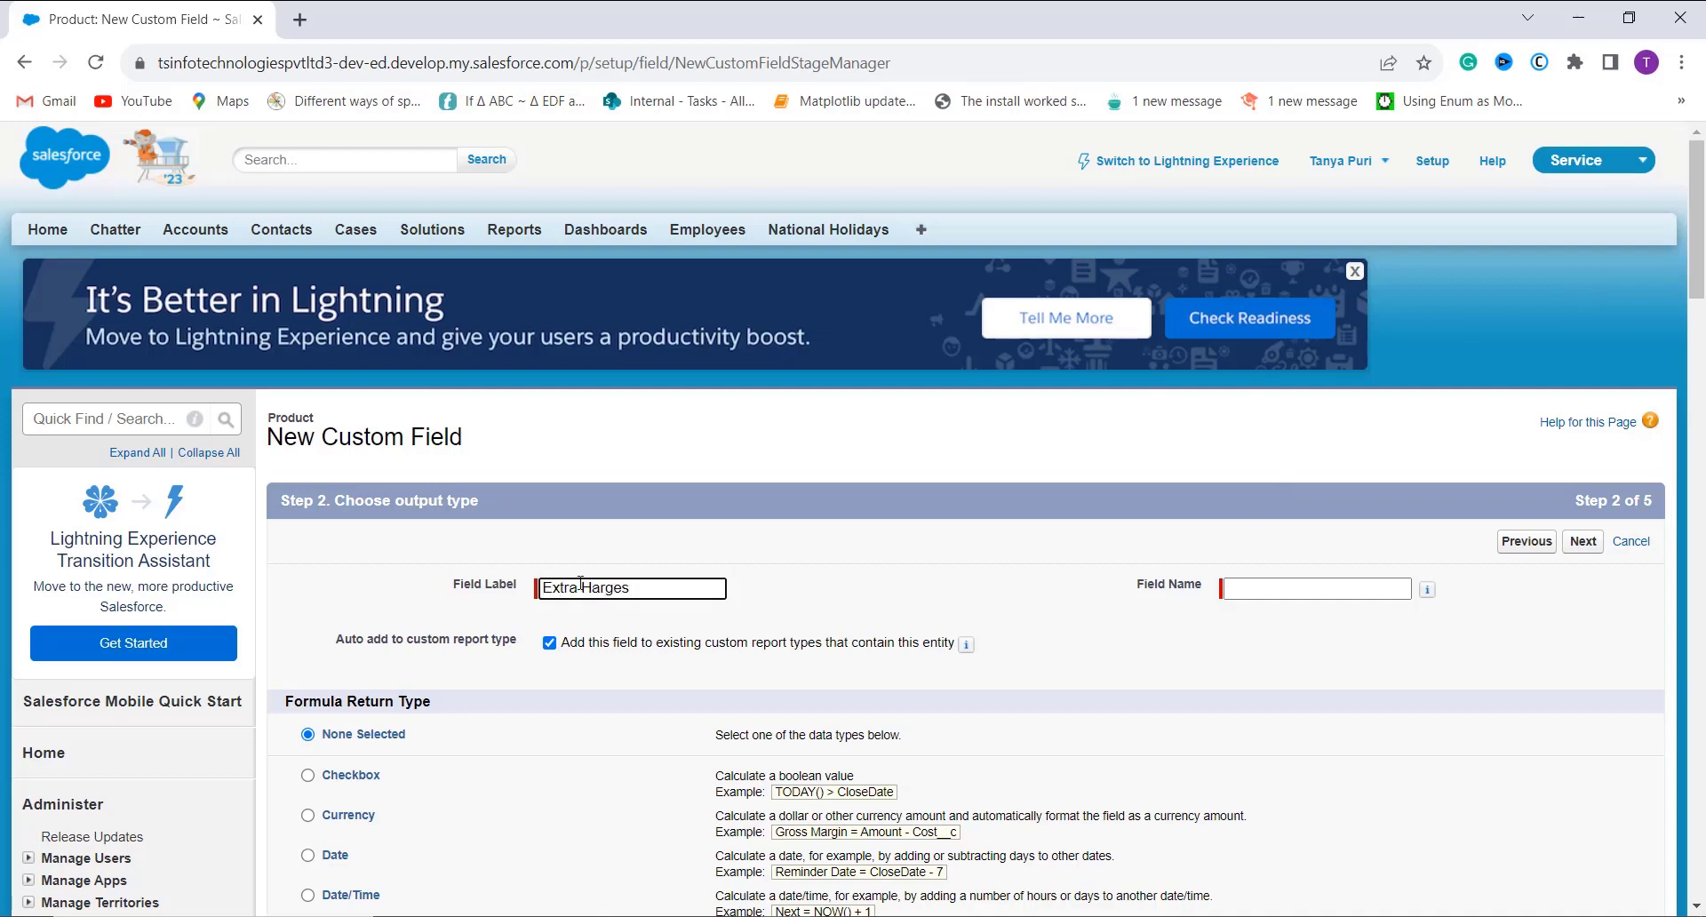
pyautogui.doubleClick(596, 588)
pyautogui.write('Carges')
pyautogui.click(594, 588)
pyautogui.write('h')
pyautogui.click(654, 593)
pyautogui.press('BackSpace')
pyautogui.click(711, 691)
# Choose Currency as the formula return type, keeping 2 decimal places.
pyautogui.scroll(-2, 711, 692)
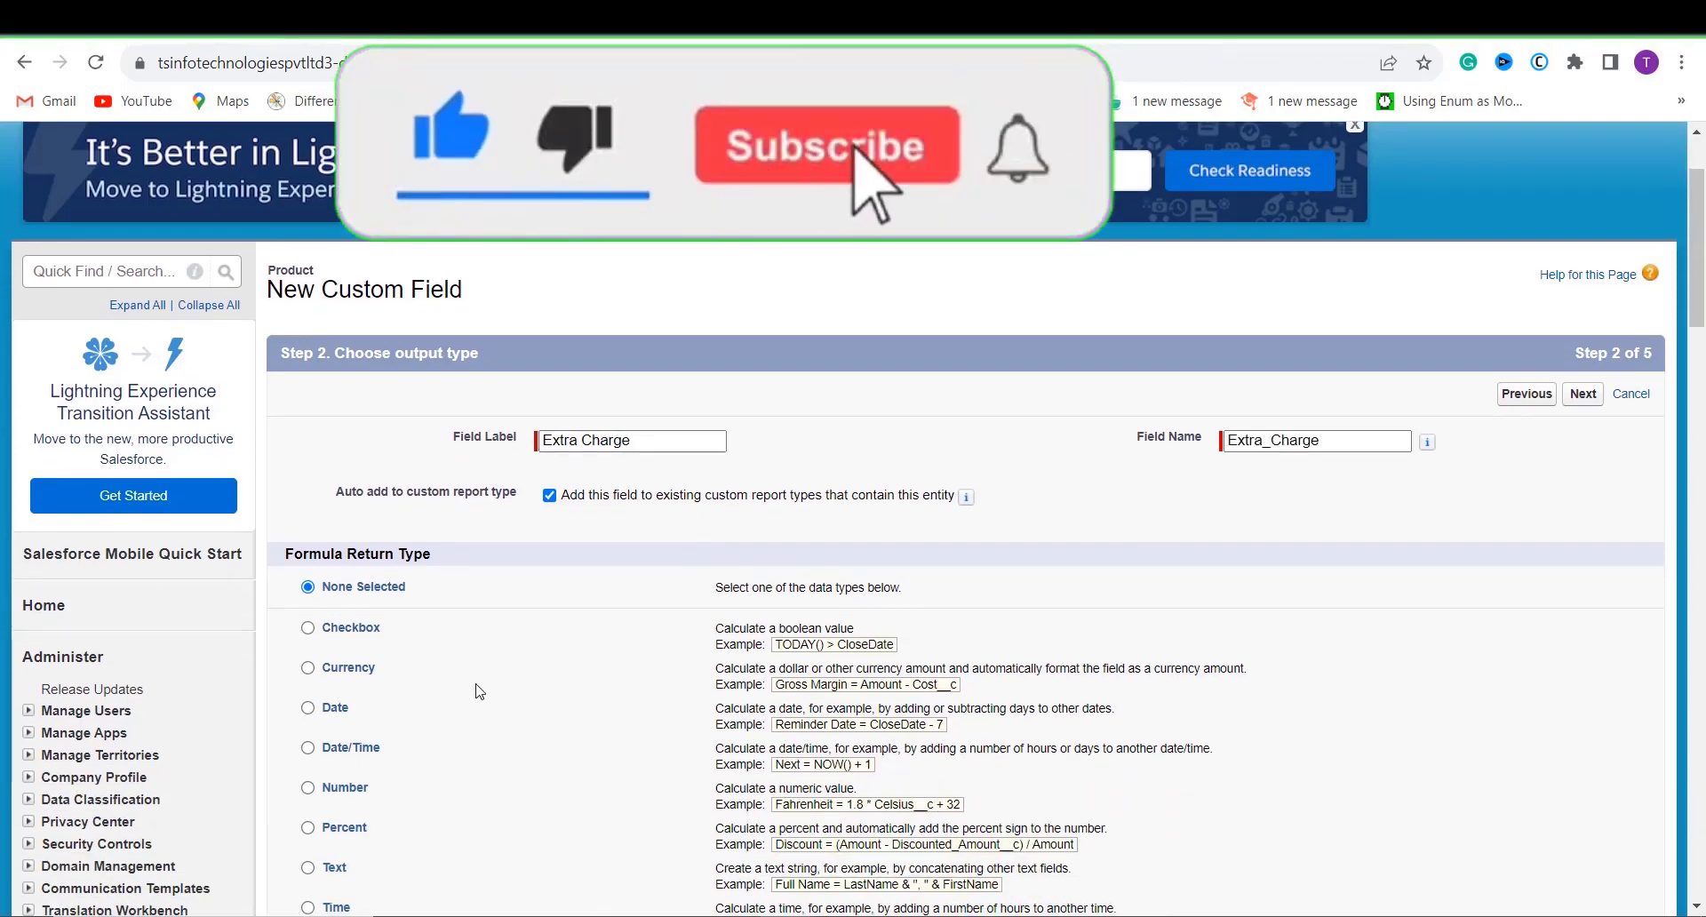
pyautogui.scroll(-2, 480, 692)
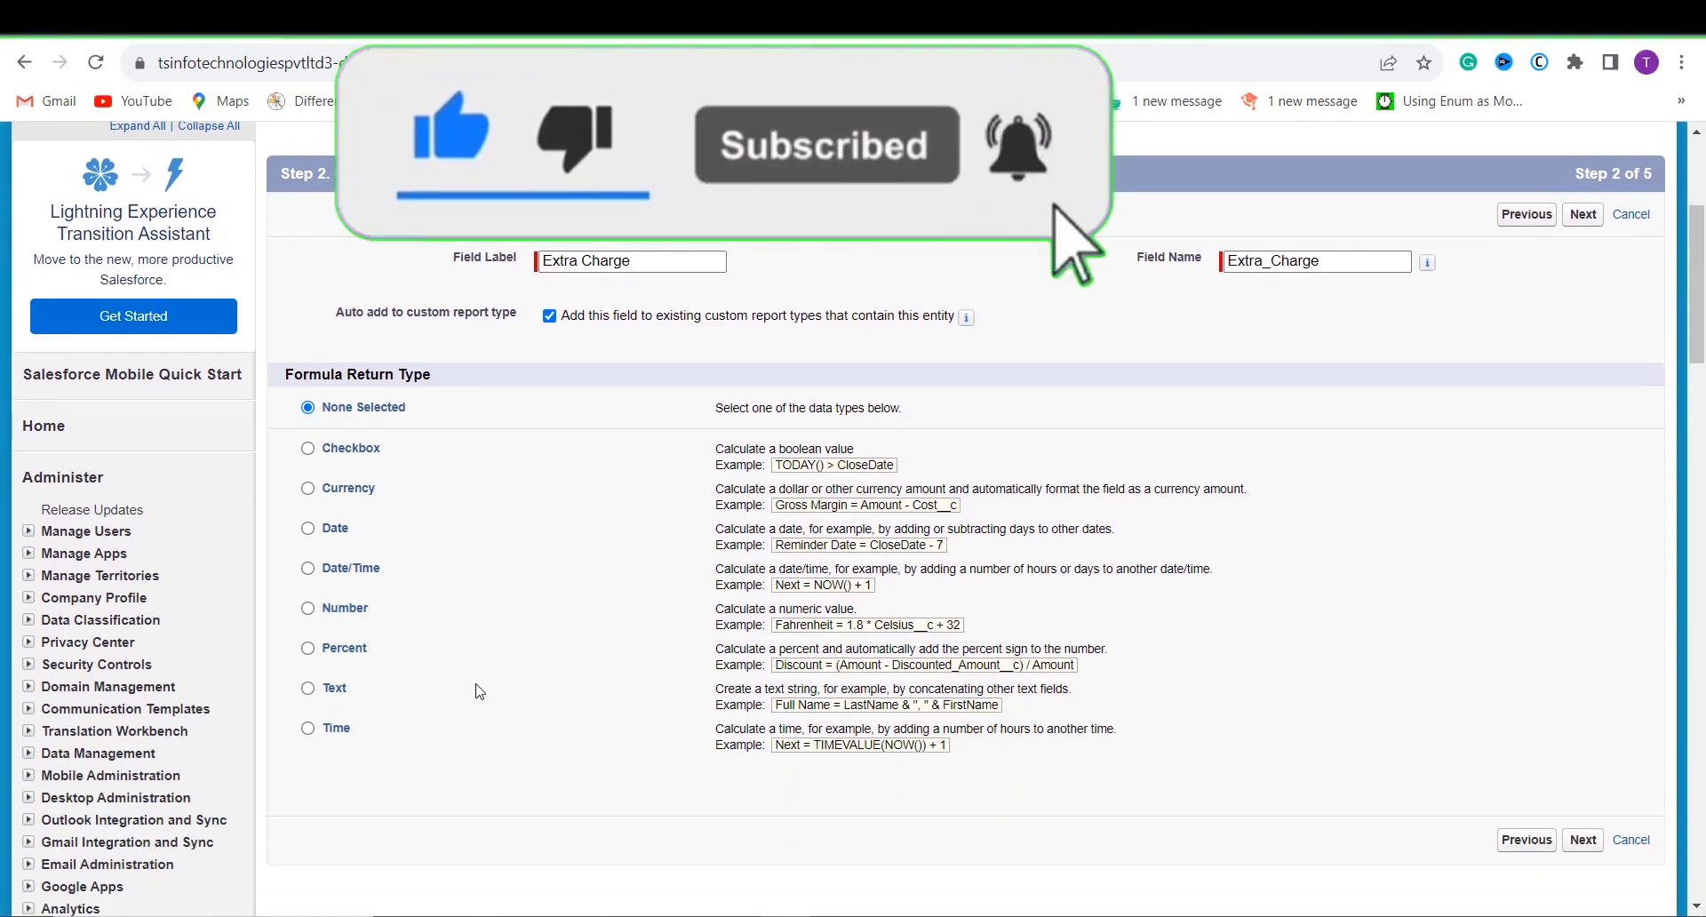
pyautogui.click(331, 498)
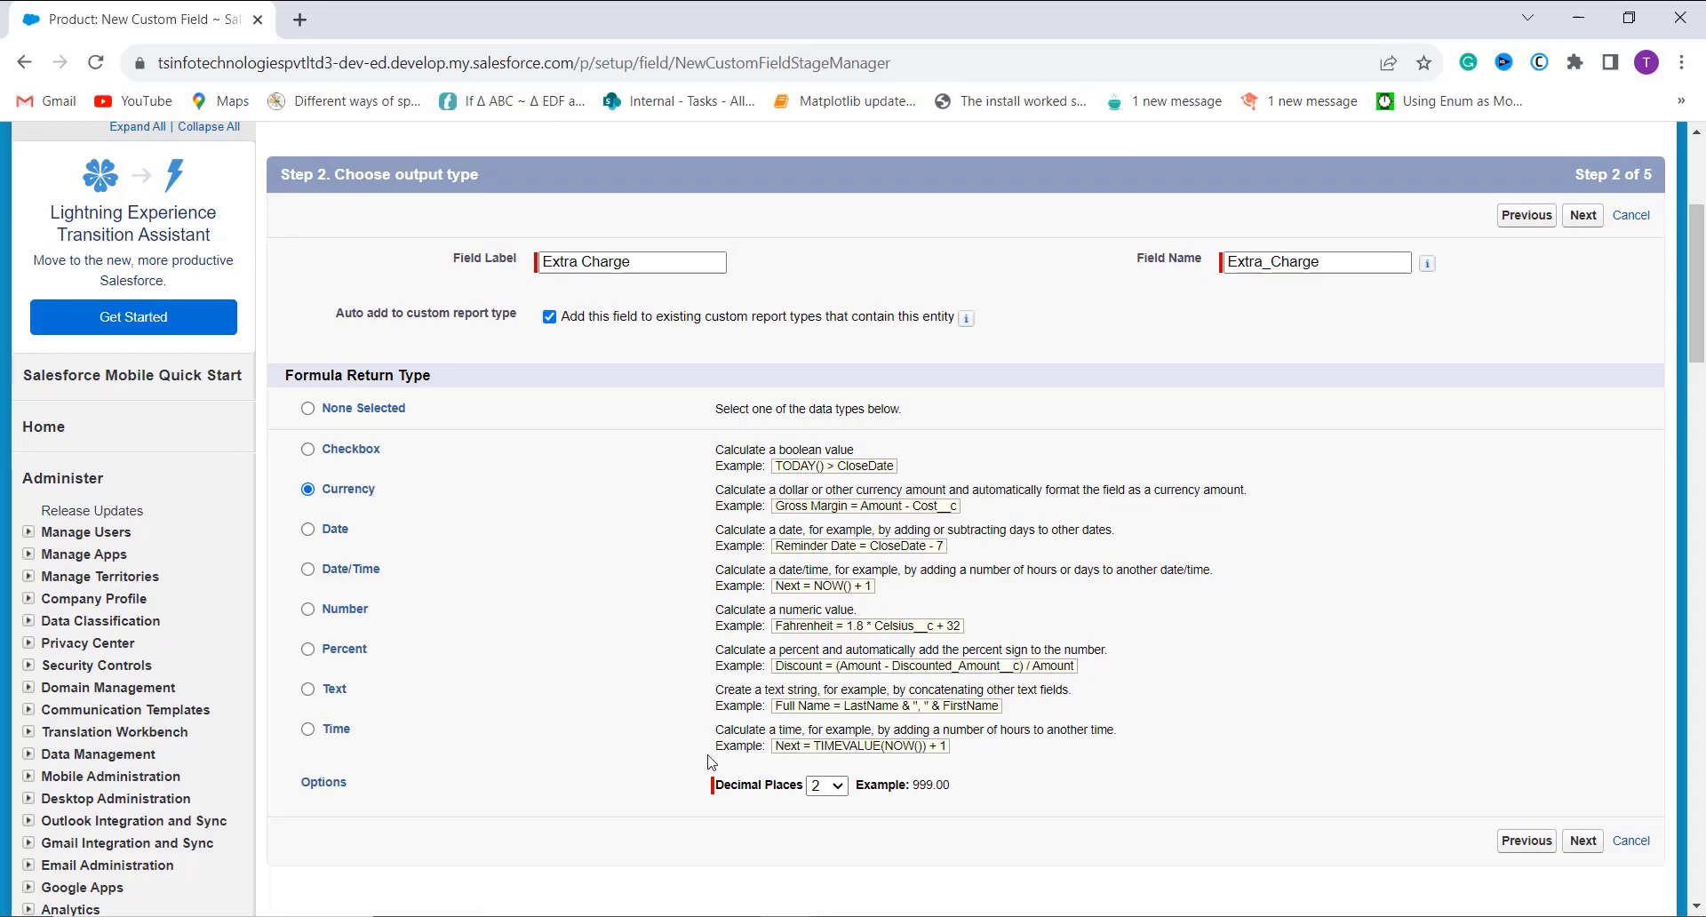
pyautogui.scroll(-2, 837, 788)
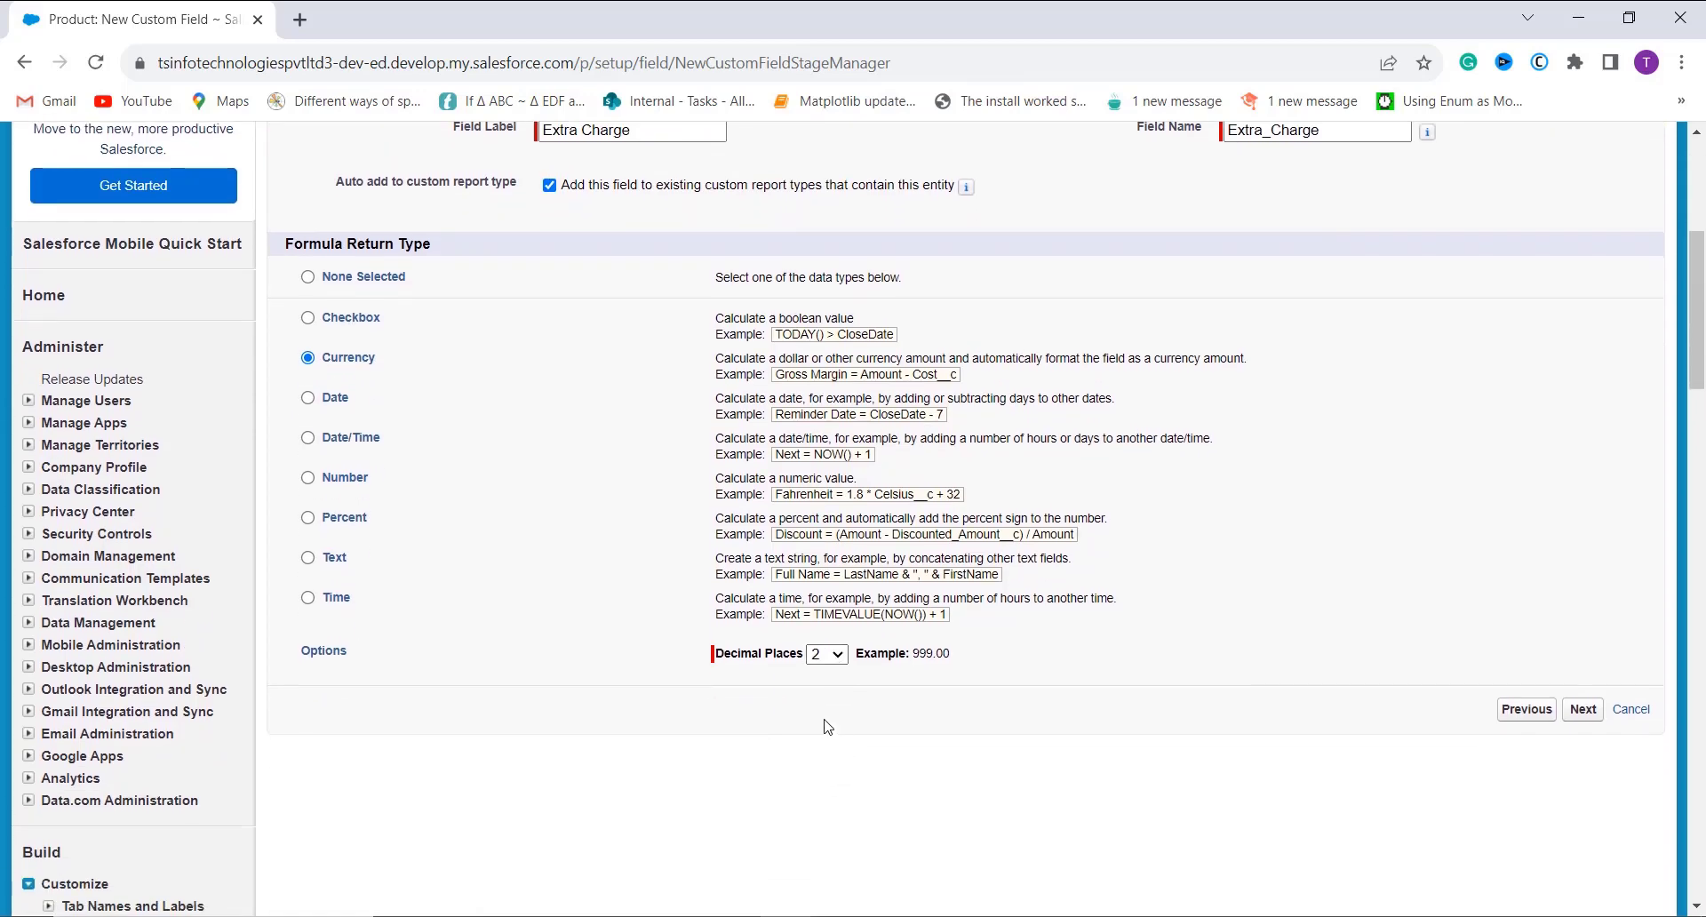
# Keep 2 decimal places for the Extra Charge field and continue to the formula entry step.
pyautogui.click(843, 665)
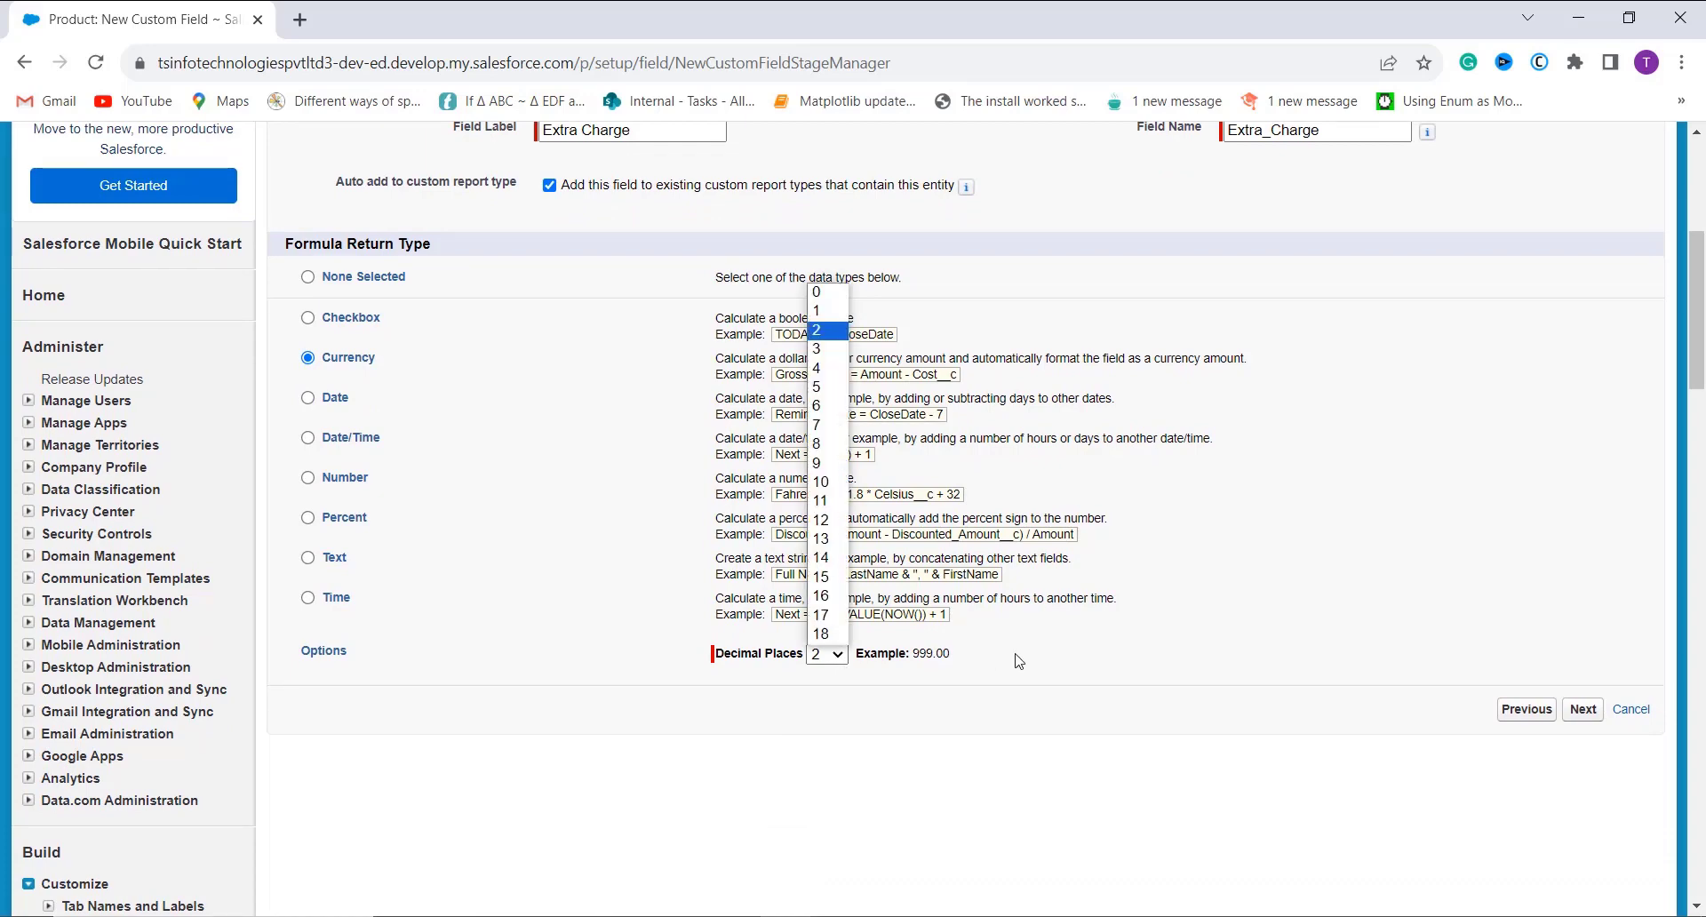
pyautogui.scroll(5, 1019, 661)
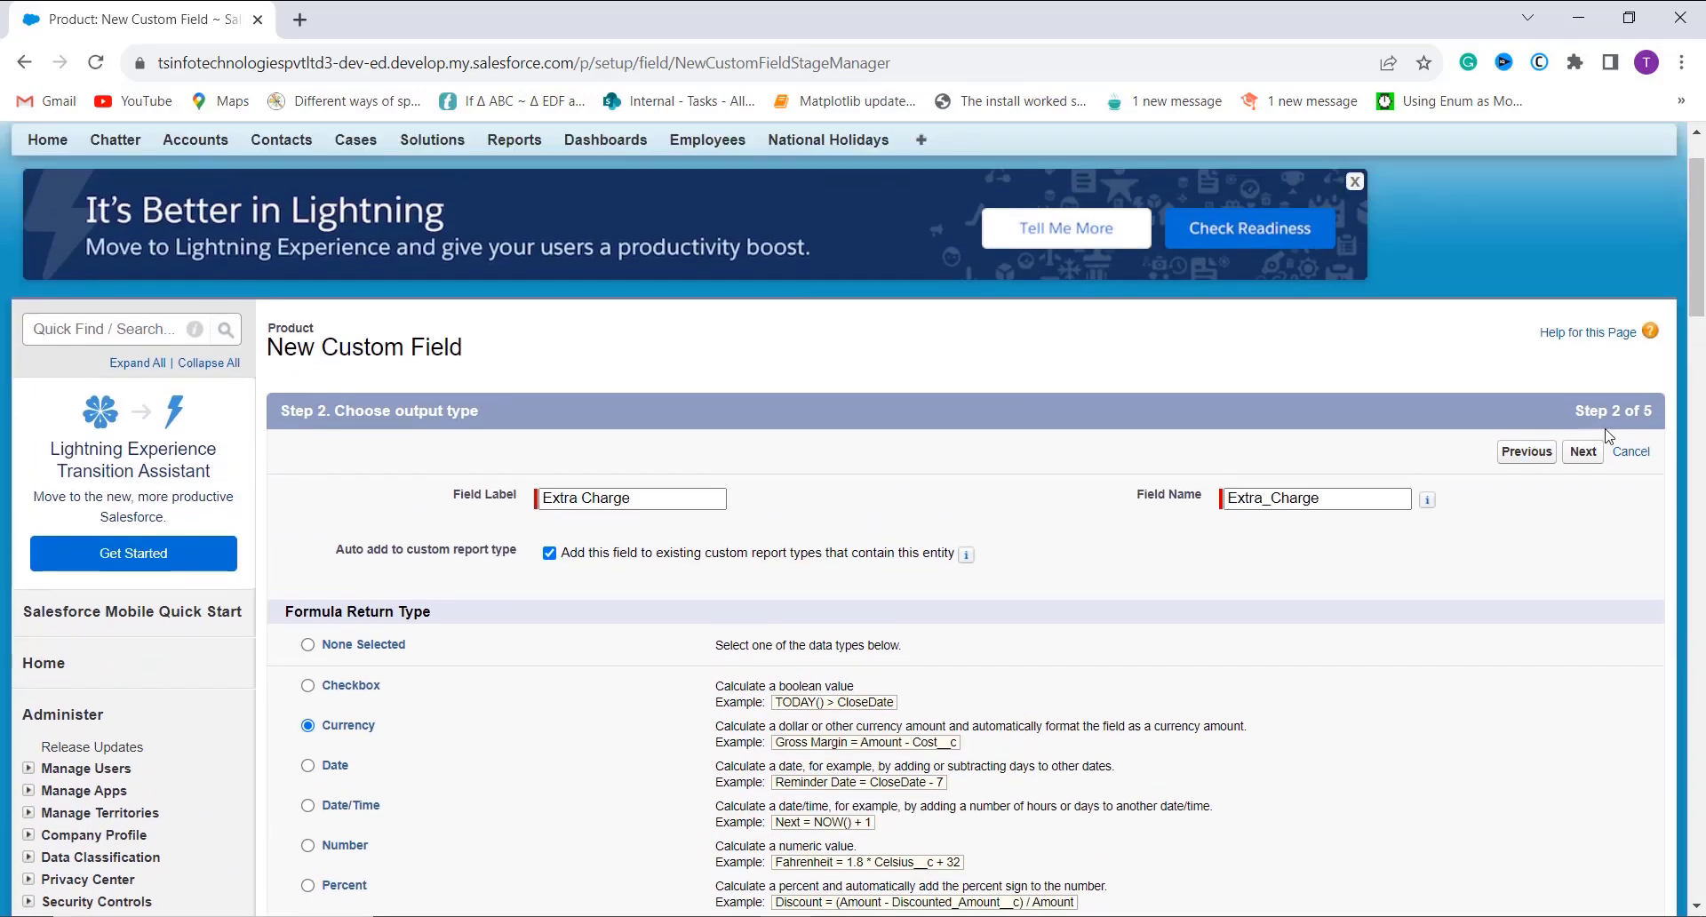
pyautogui.click(1584, 452)
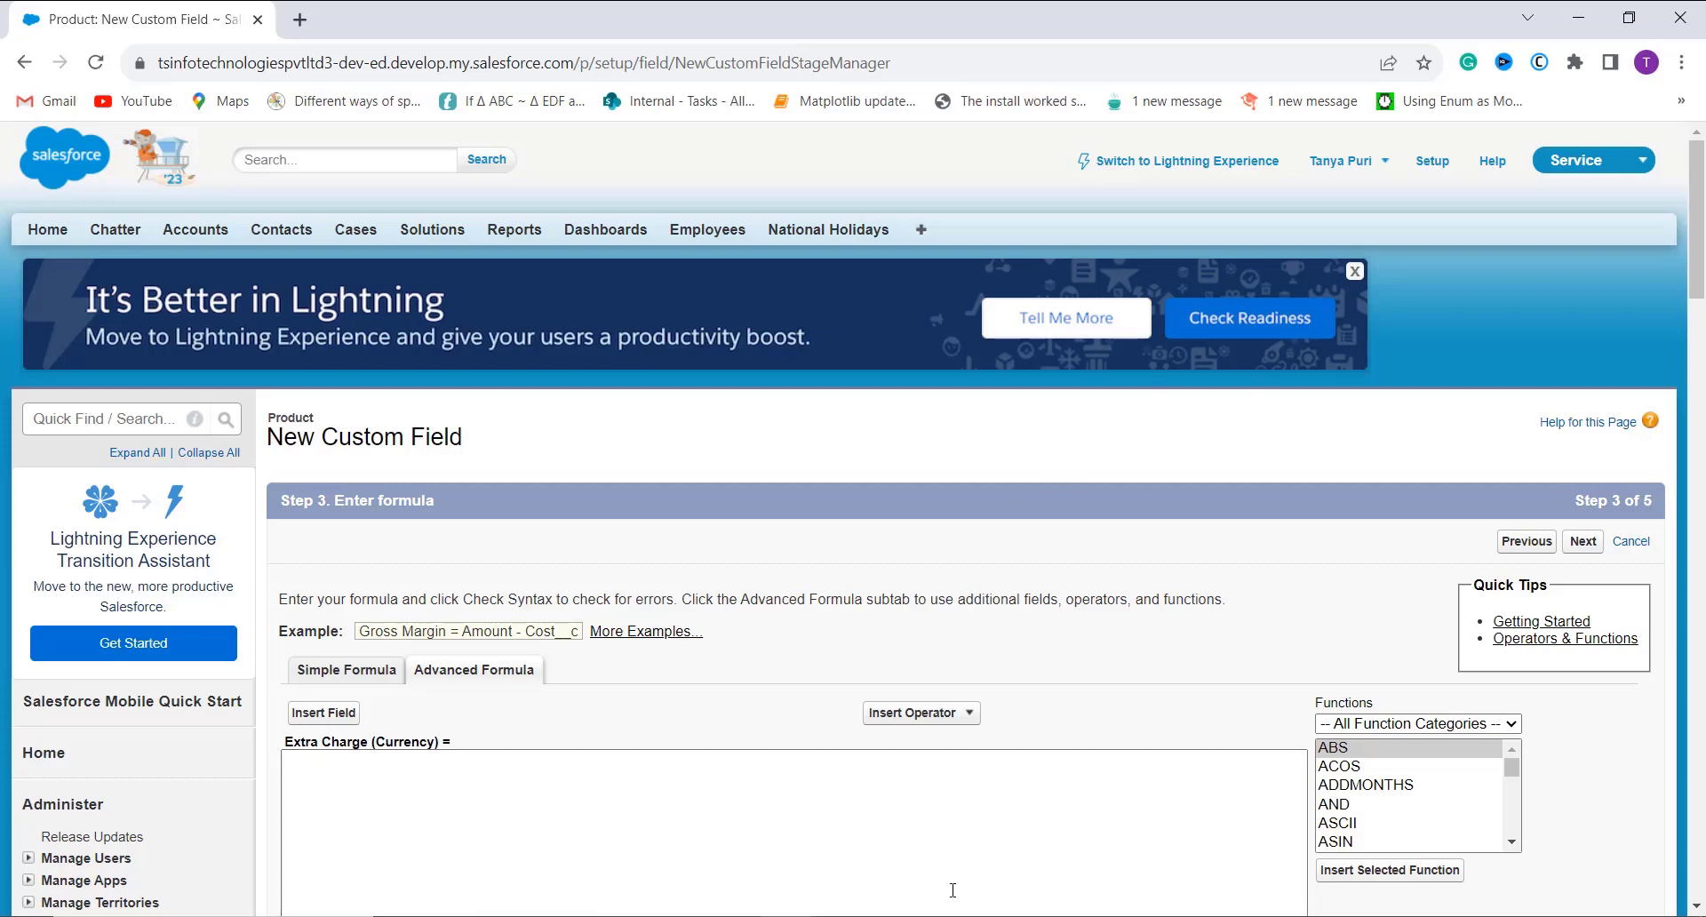
# Enter the Extra Charge formula IF( Payment_Due_Date__c < TODAY(),( TODAY() - Payment_Due_Date__c) * 5, 0 ) in the advanced formula editor.
pyautogui.click(675, 804)
pyautogui.scroll(-3, 676, 804)
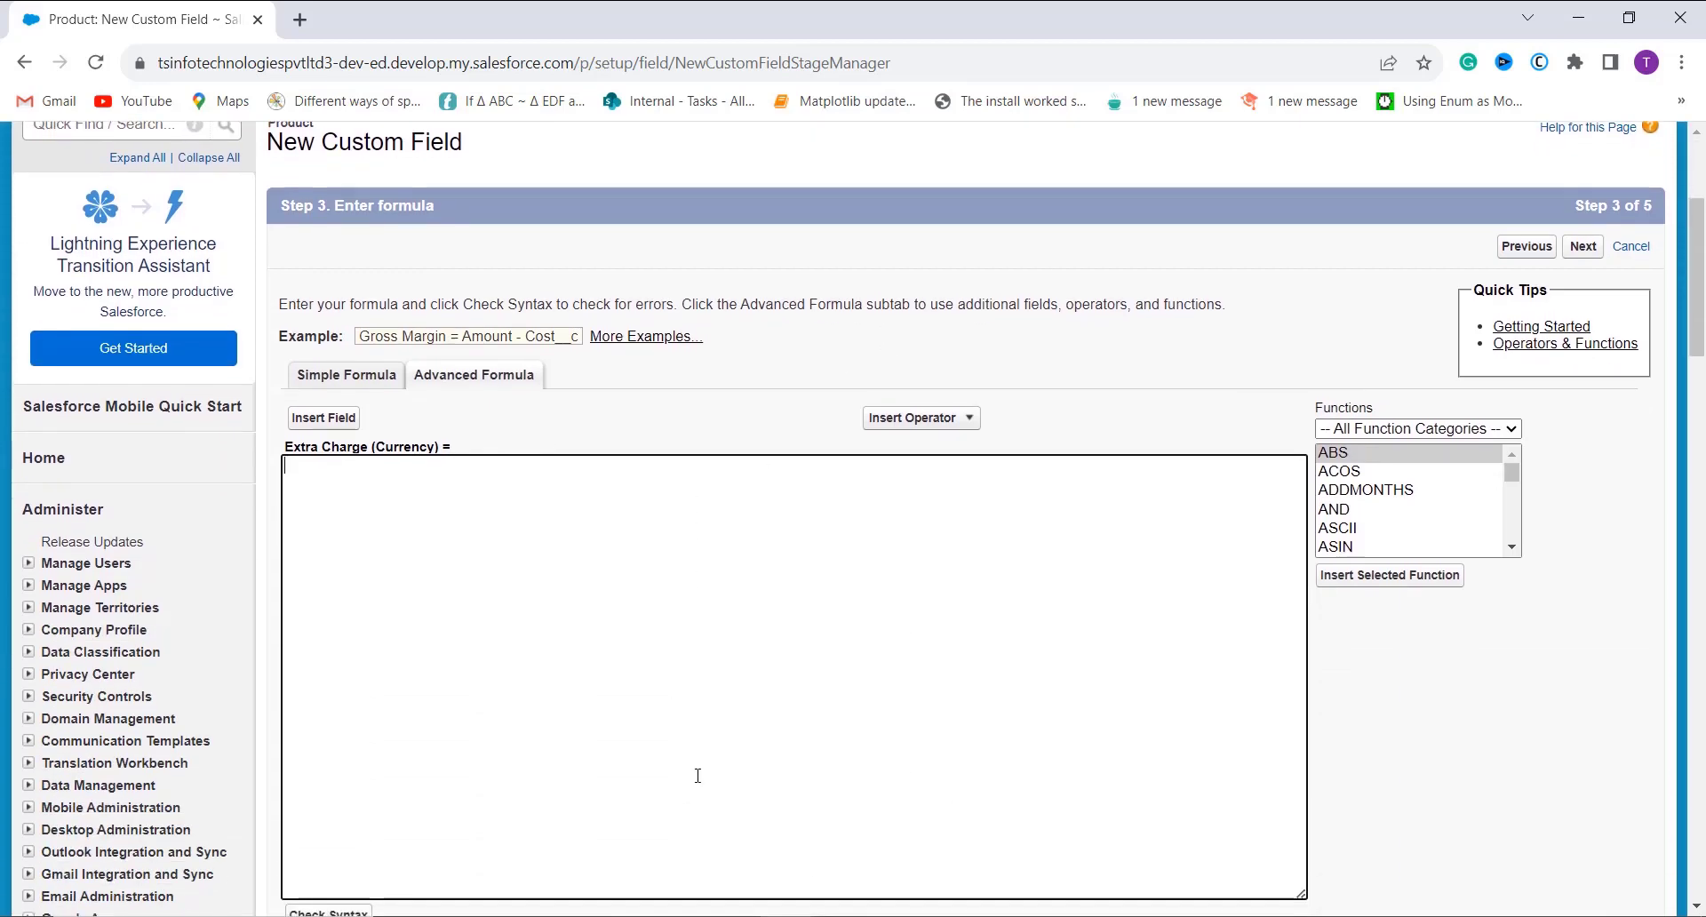
pyautogui.write('IF( Payment_Due_Date__c  < TODAY(),( TODAY() - Payment_Due_Date__c) * 5, 0 )')
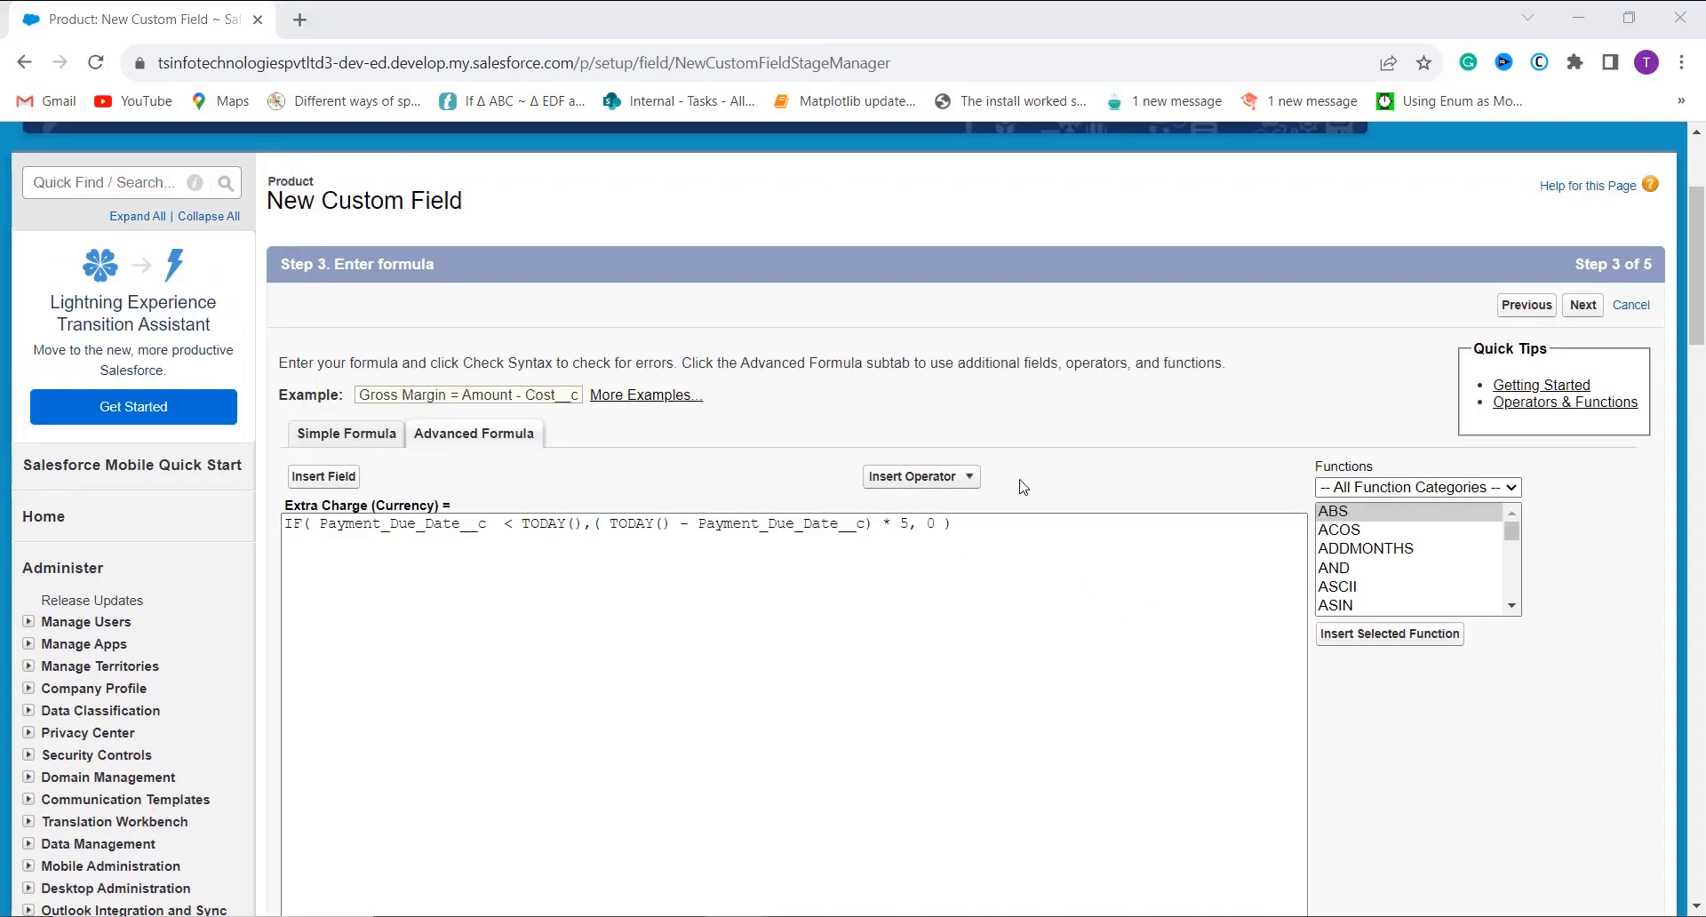
pyautogui.click(907, 479)
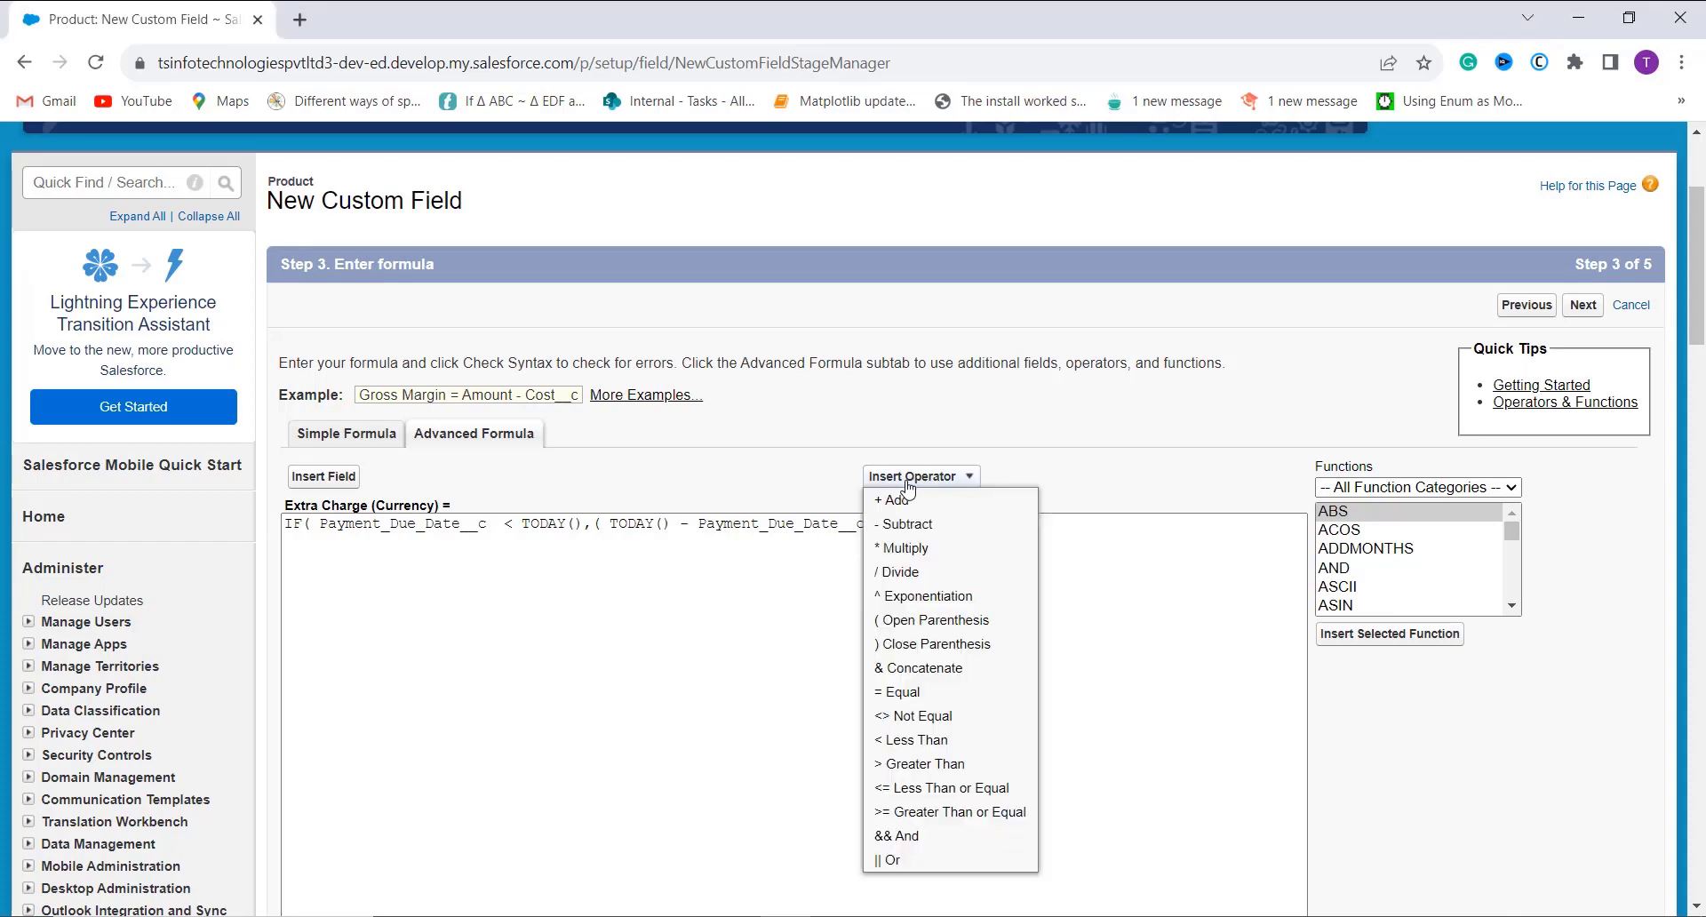
pyautogui.click(892, 480)
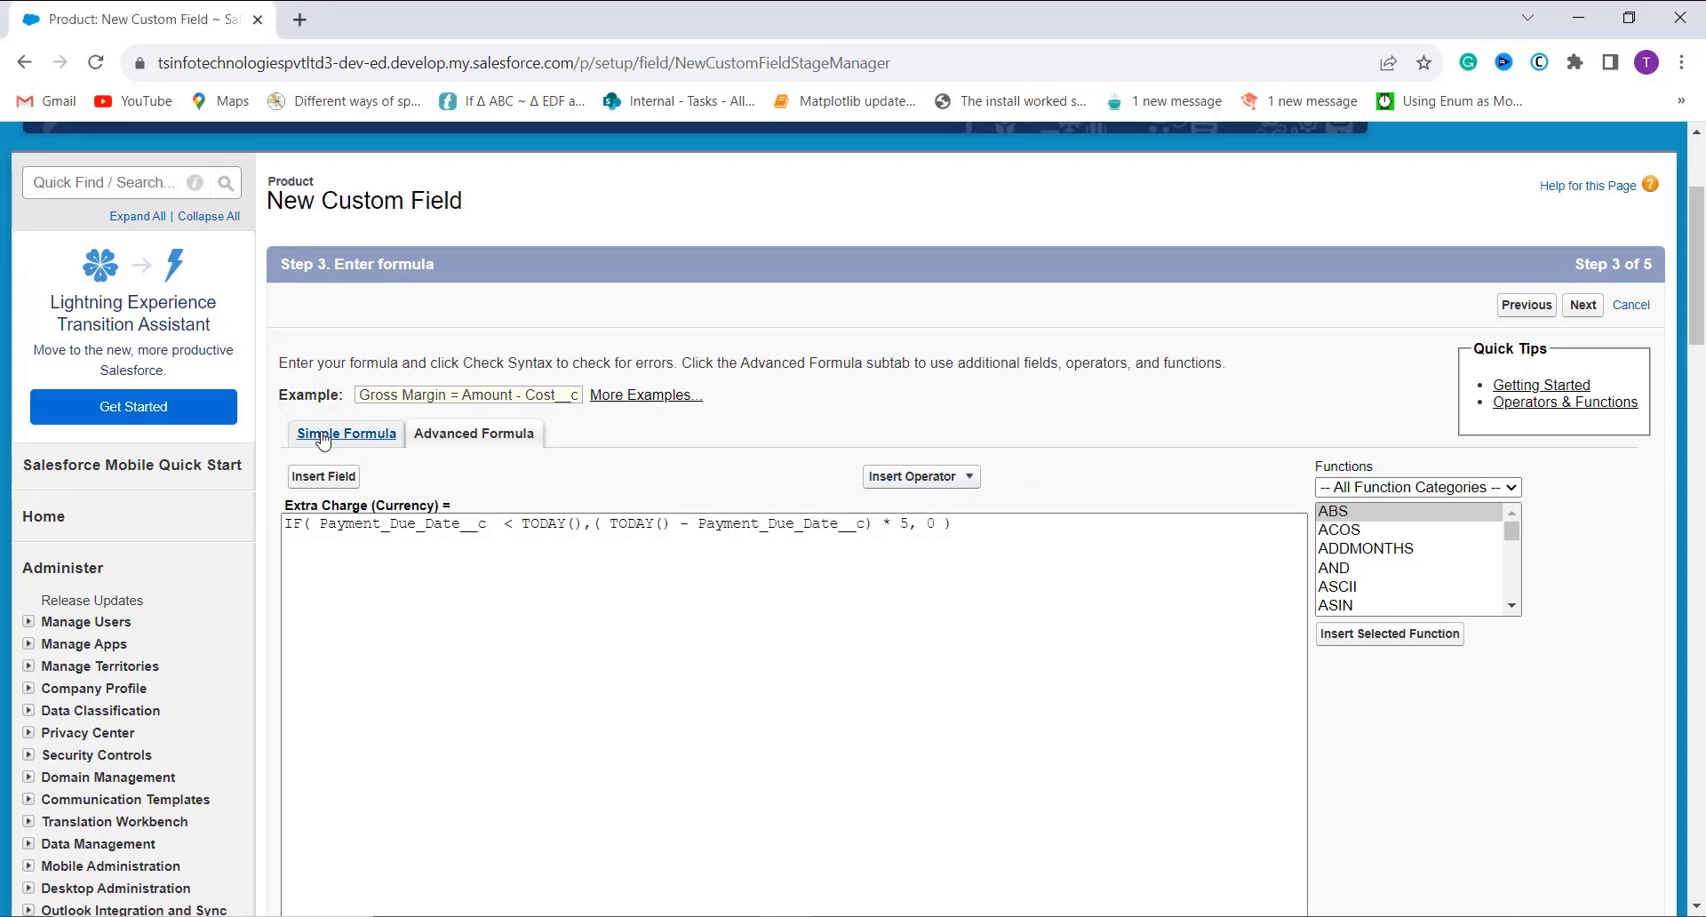
pyautogui.click(324, 477)
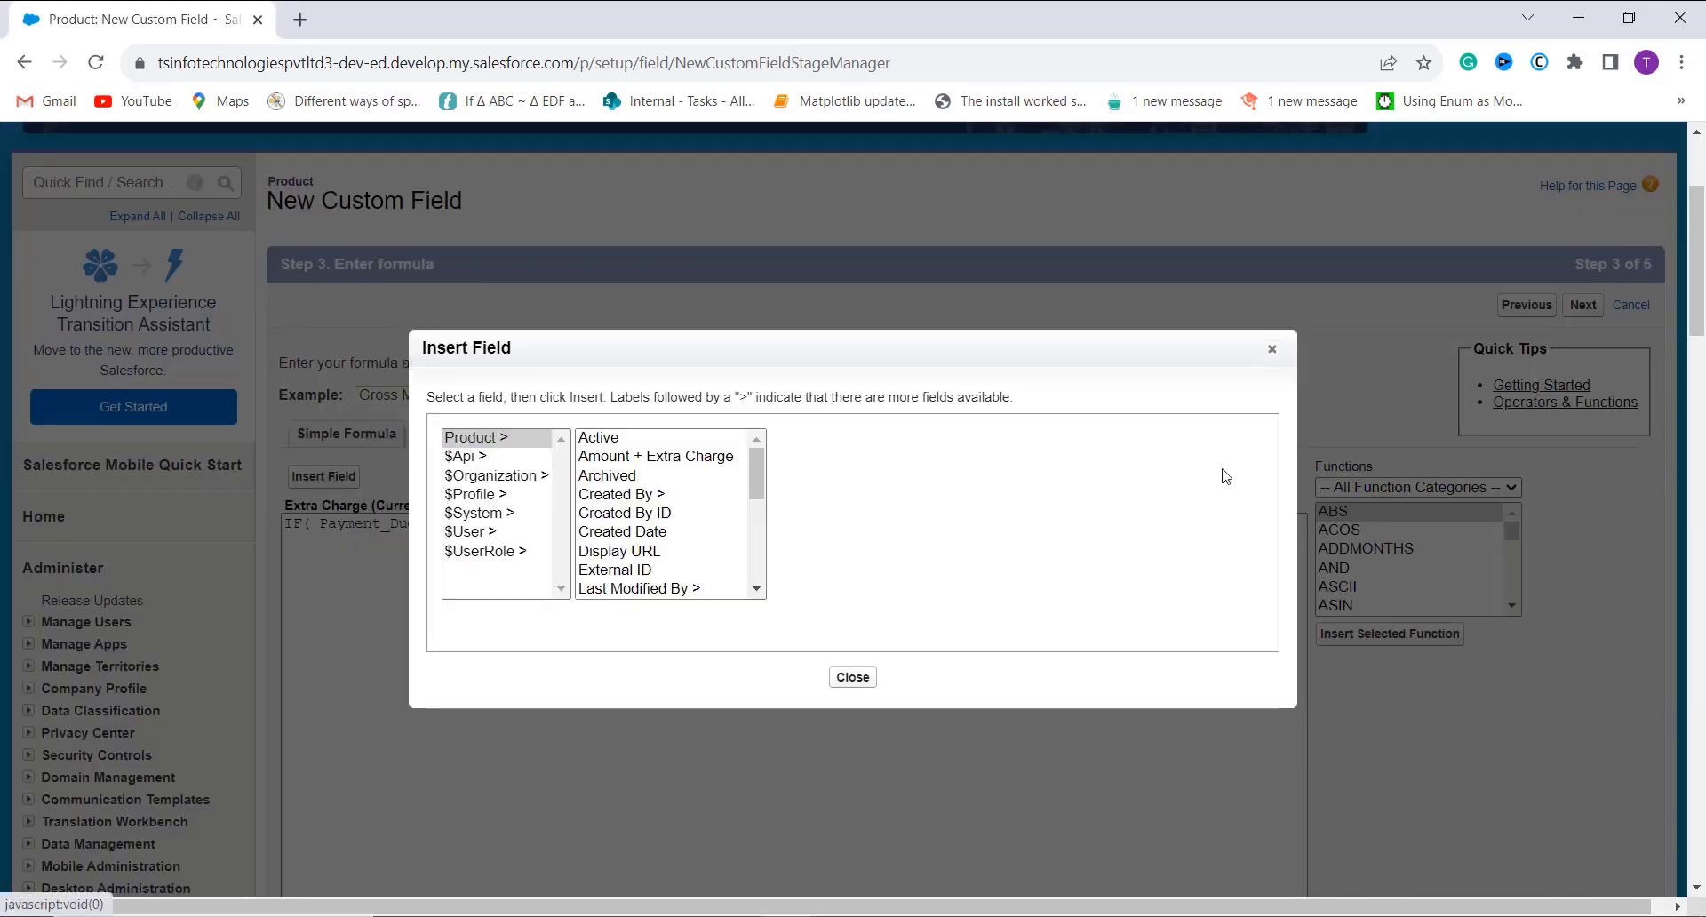
pyautogui.click(1272, 352)
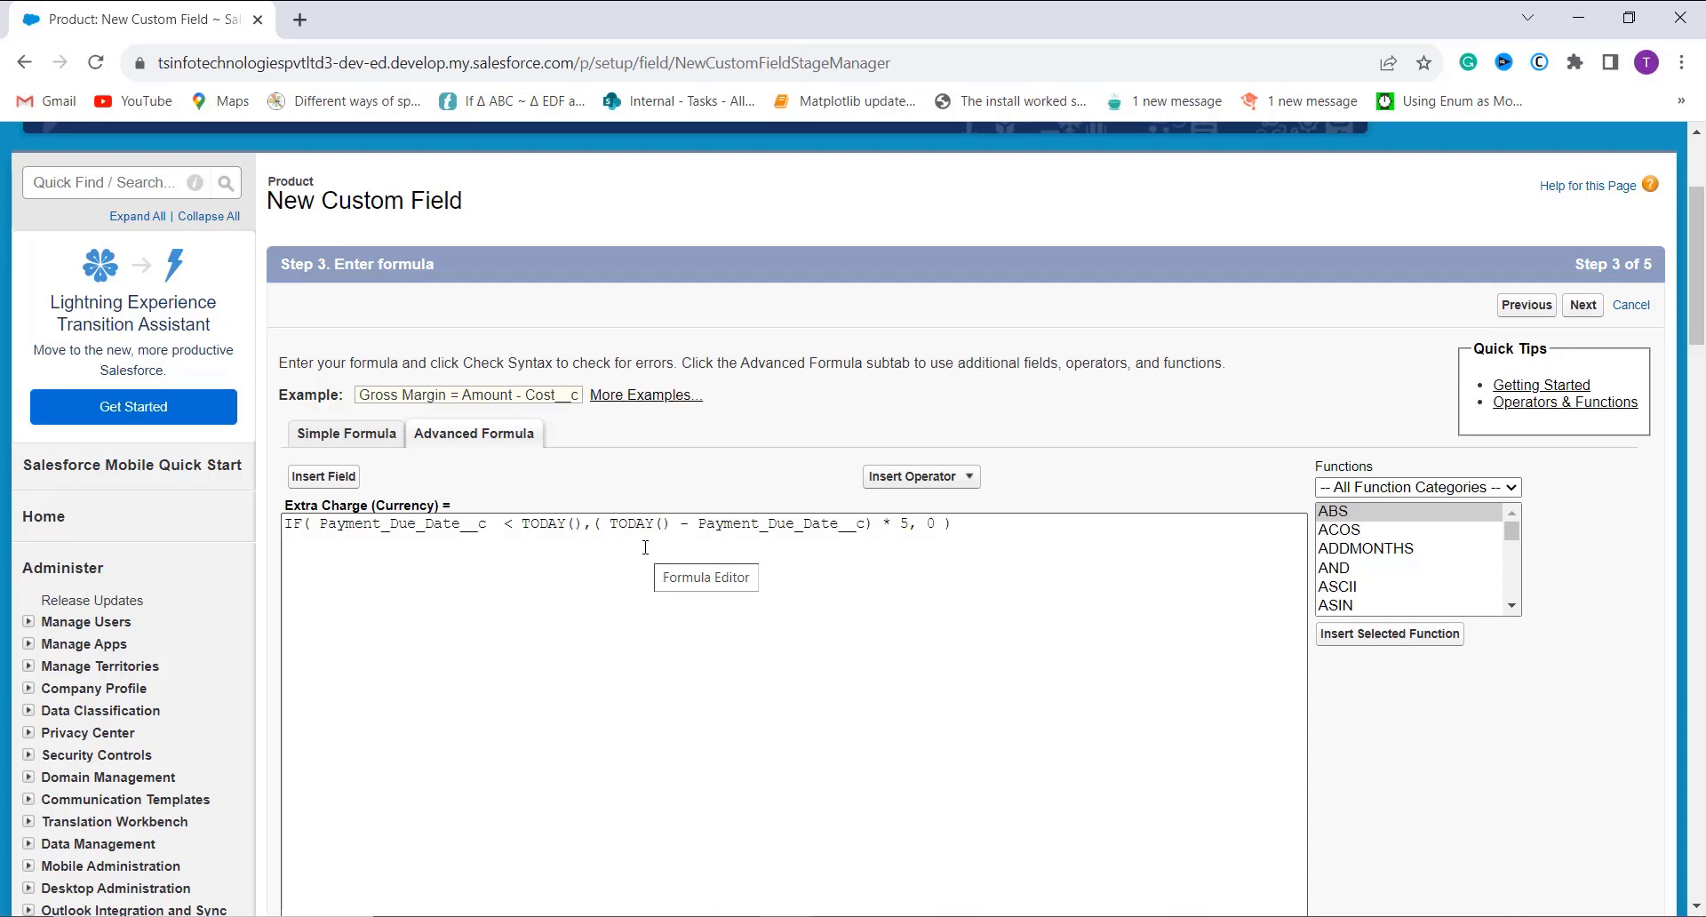
# Check the formula's syntax, keep blank fields treated as zeroes, and continue to field-level security without a description or help text.
pyautogui.scroll(-3, 641, 591)
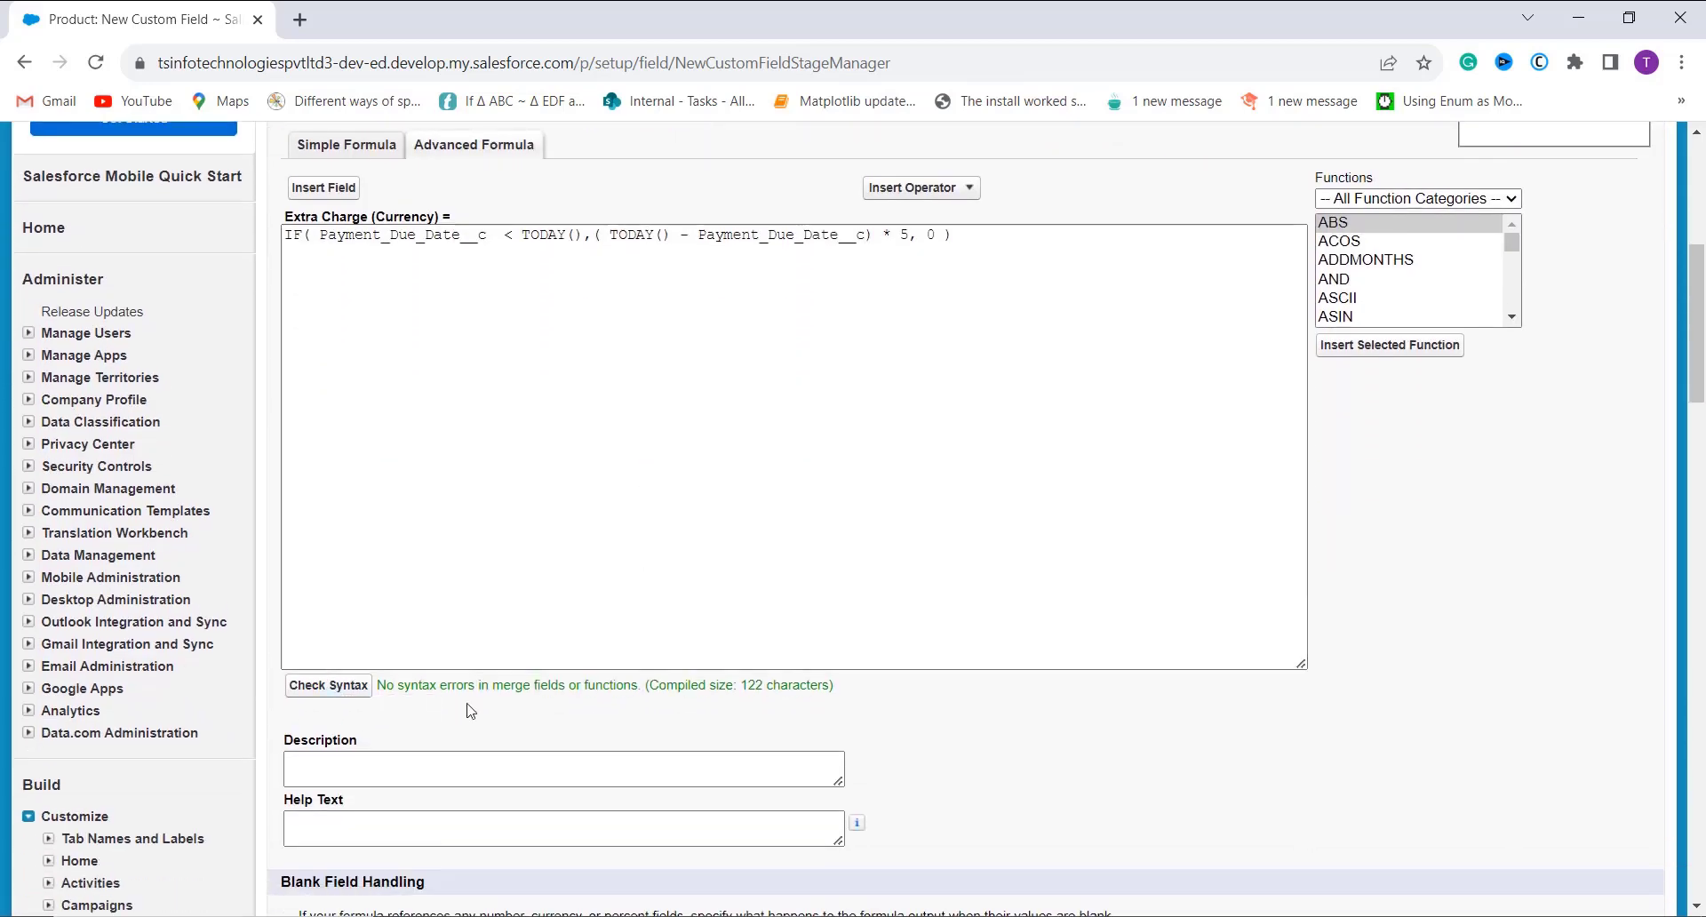
pyautogui.scroll(-2, 518, 714)
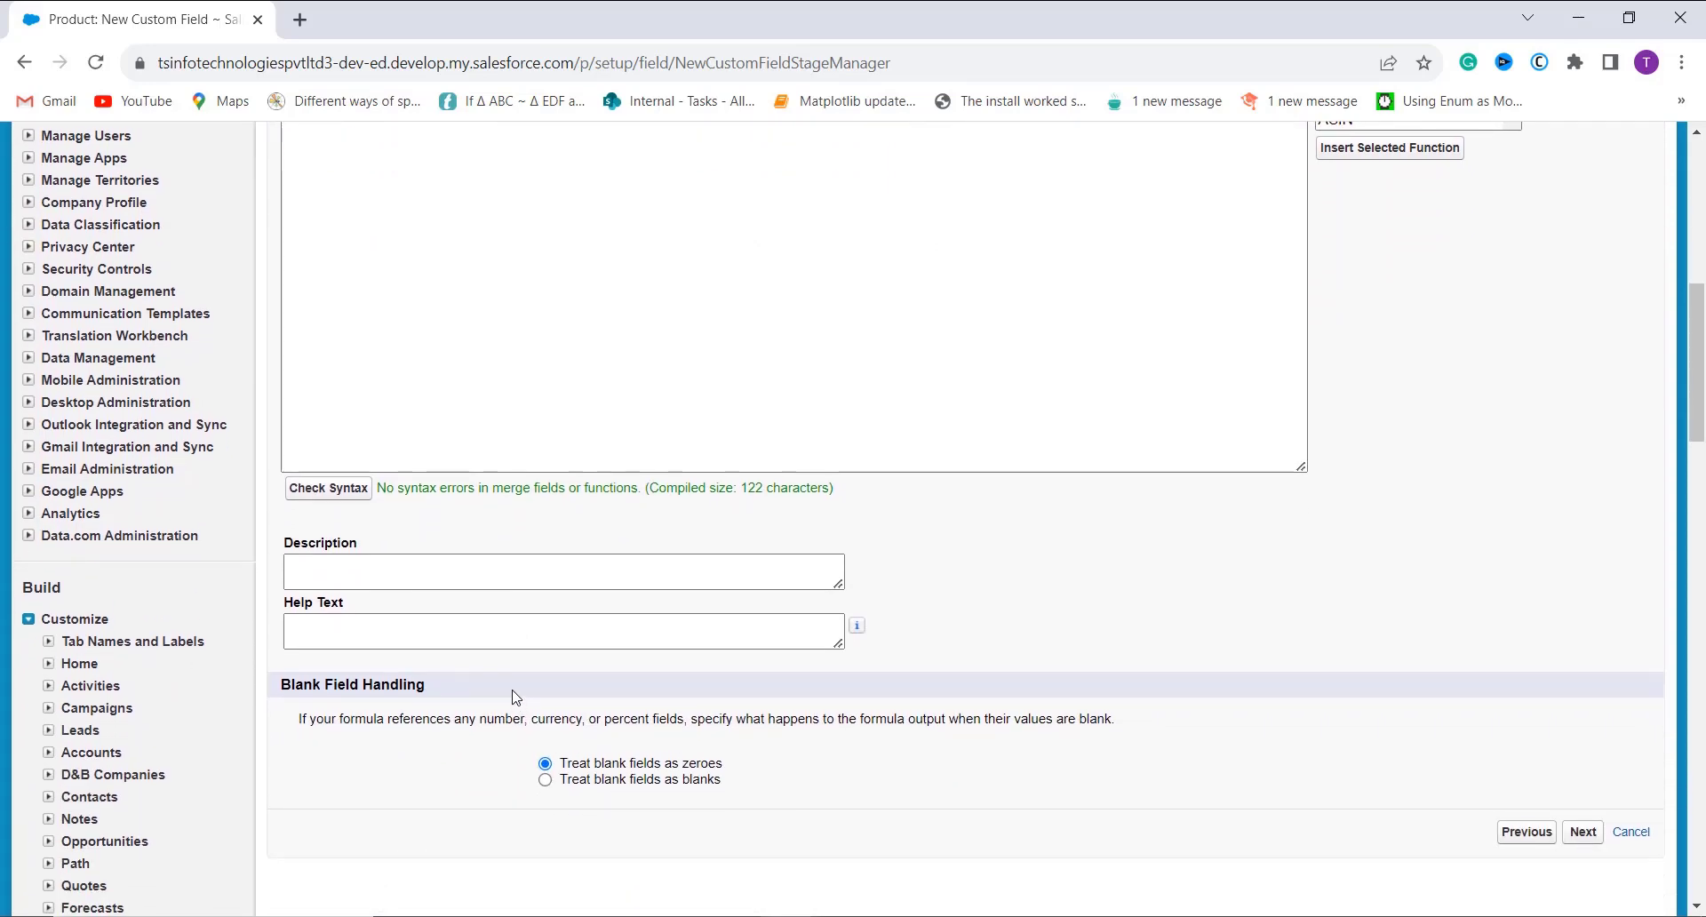
pyautogui.click(433, 573)
pyautogui.click(432, 628)
pyautogui.click(762, 706)
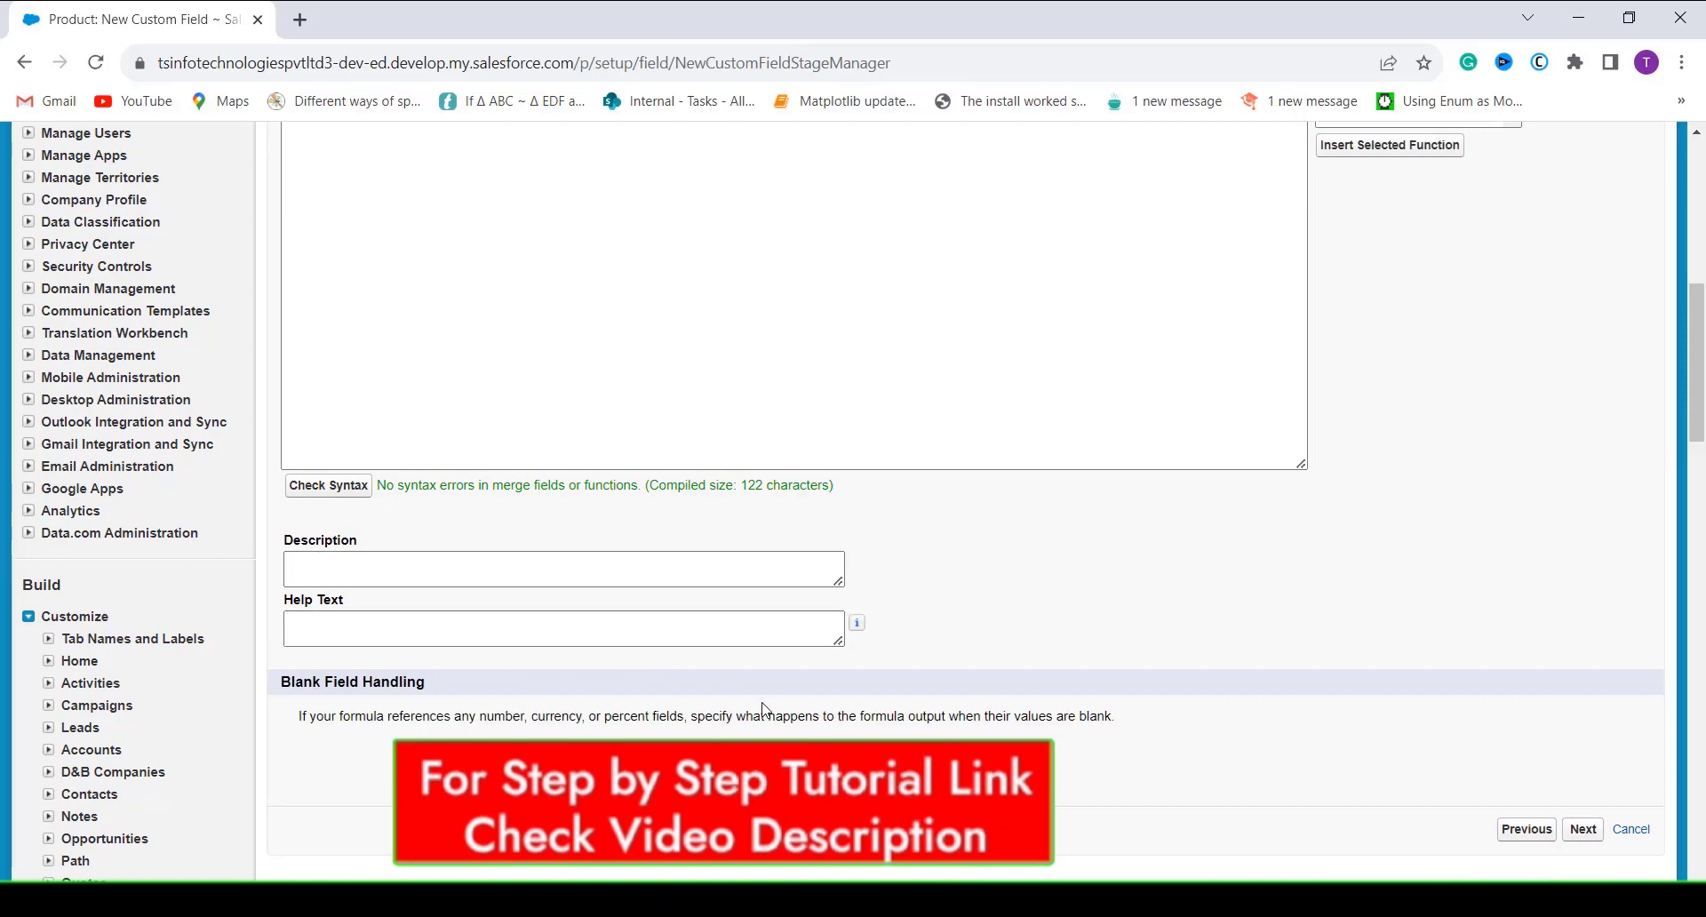
pyautogui.scroll(7, 1033, 671)
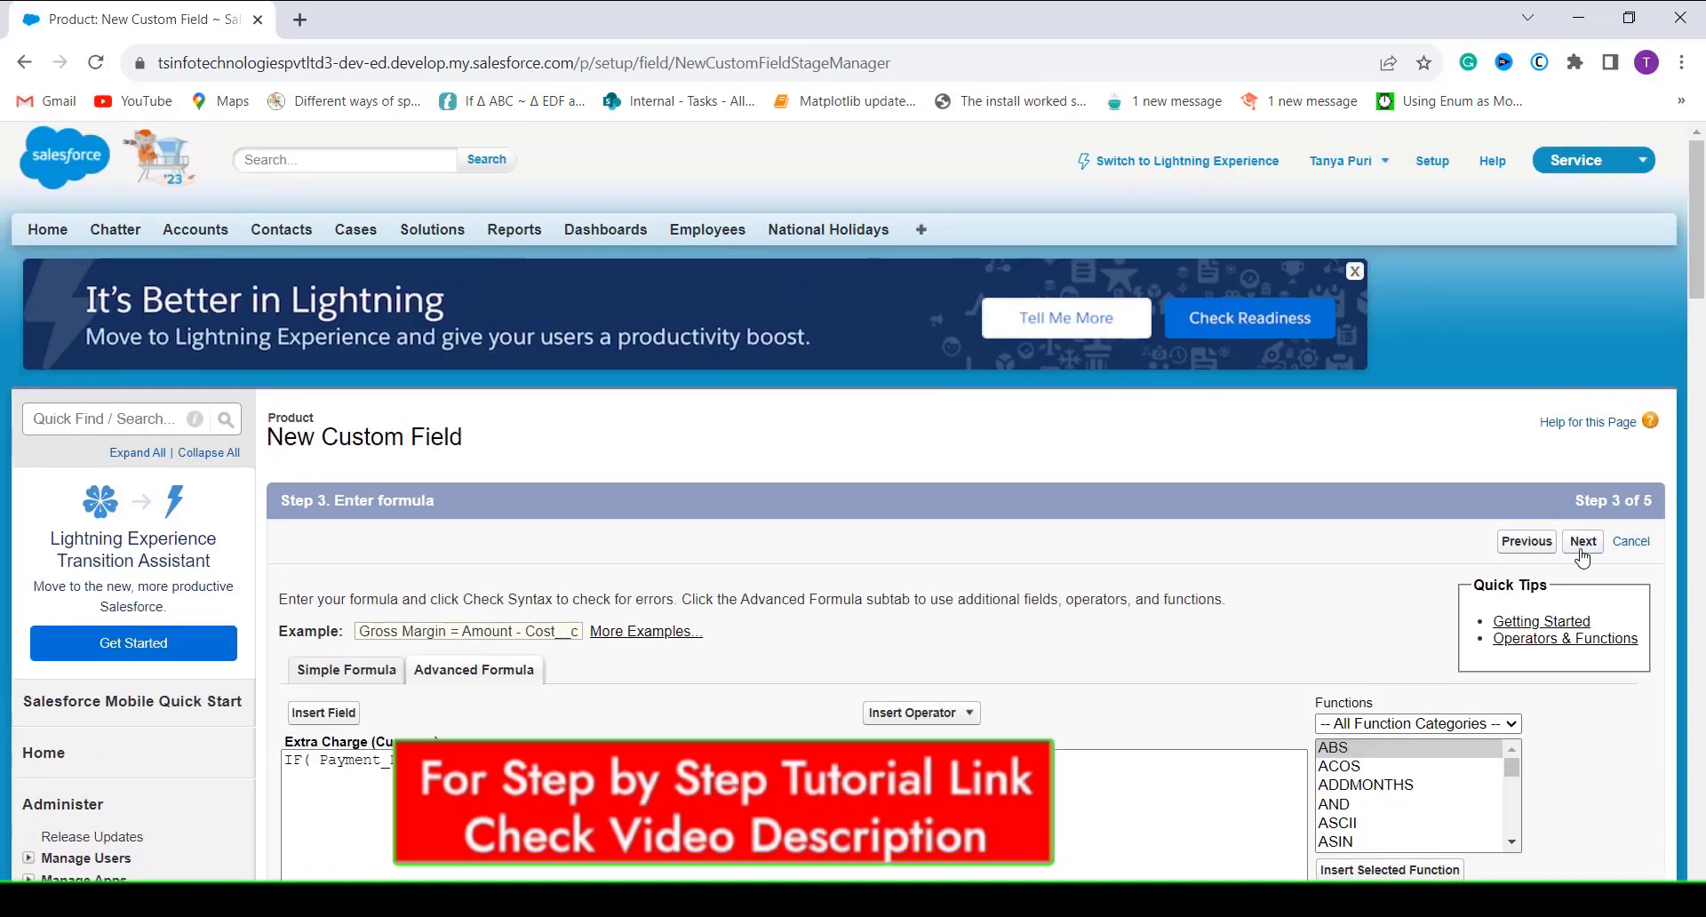
pyautogui.click(1583, 541)
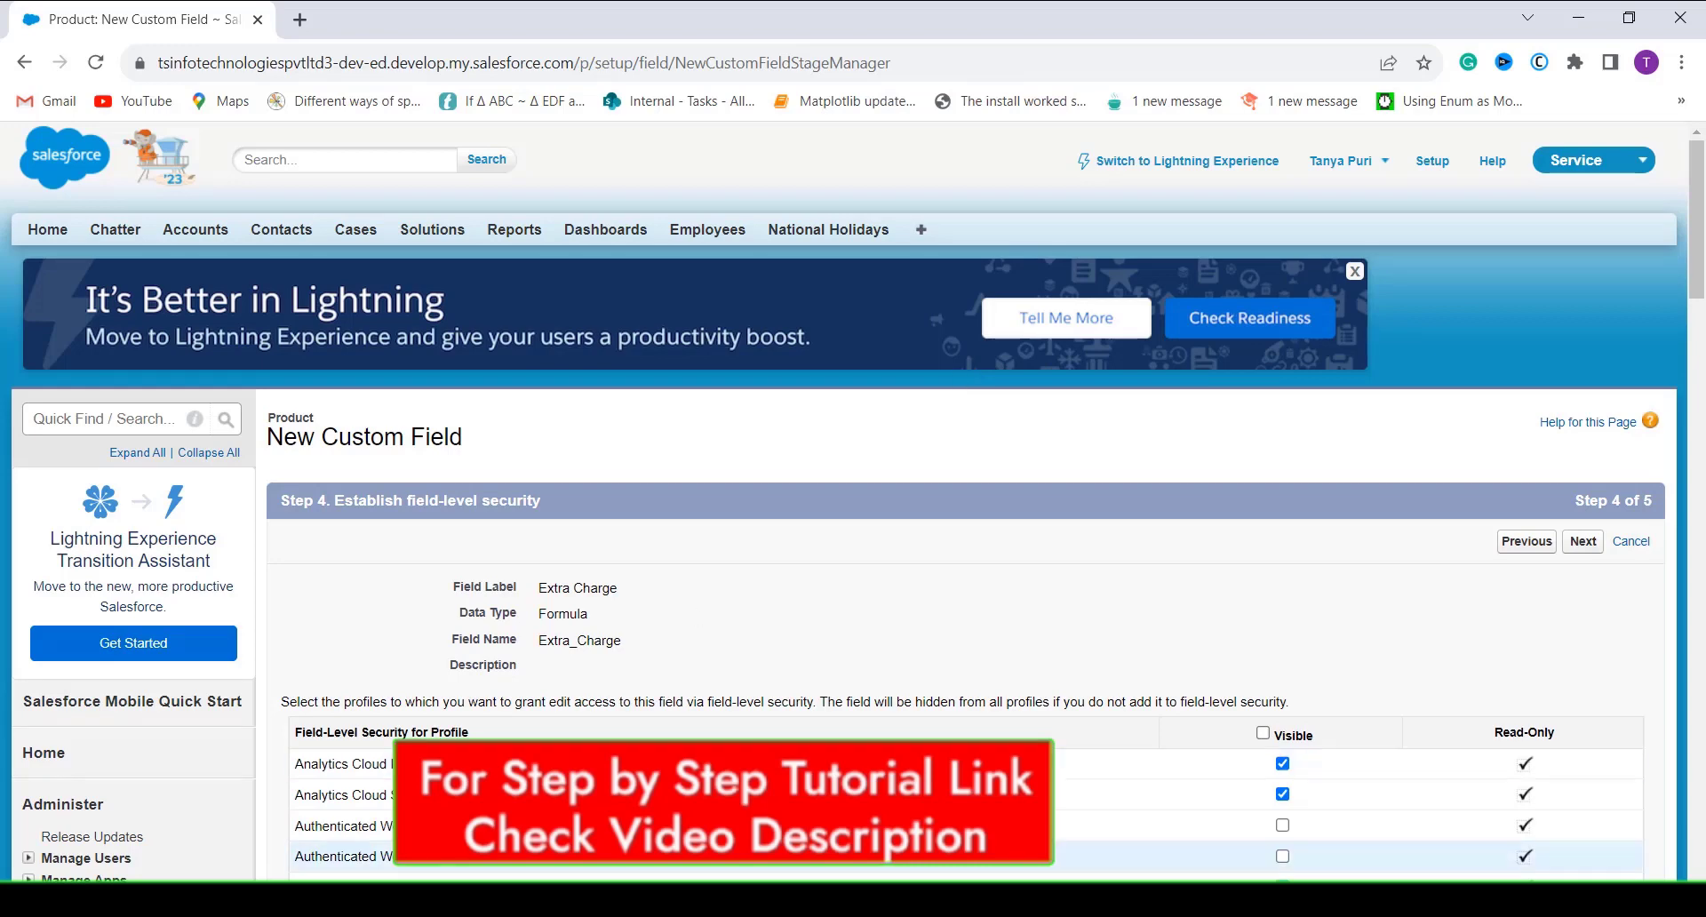
# Make the Extra Charge field visible to all profiles and save it with the Product Layout page layout selected.
pyautogui.click(1263, 733)
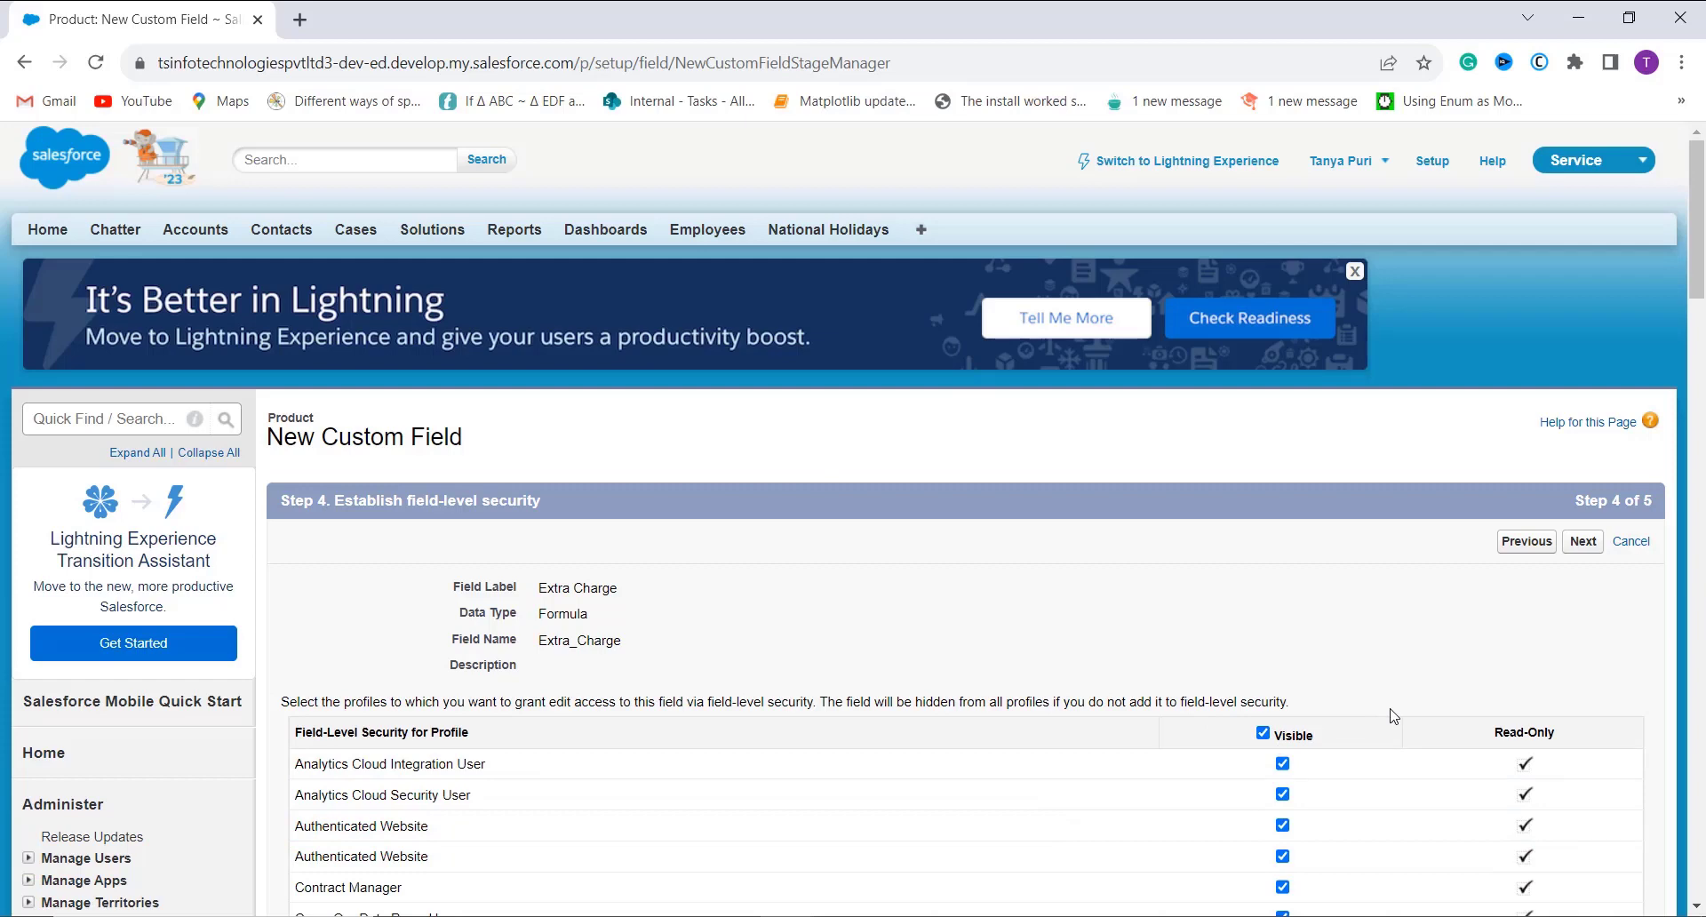
pyautogui.click(1579, 555)
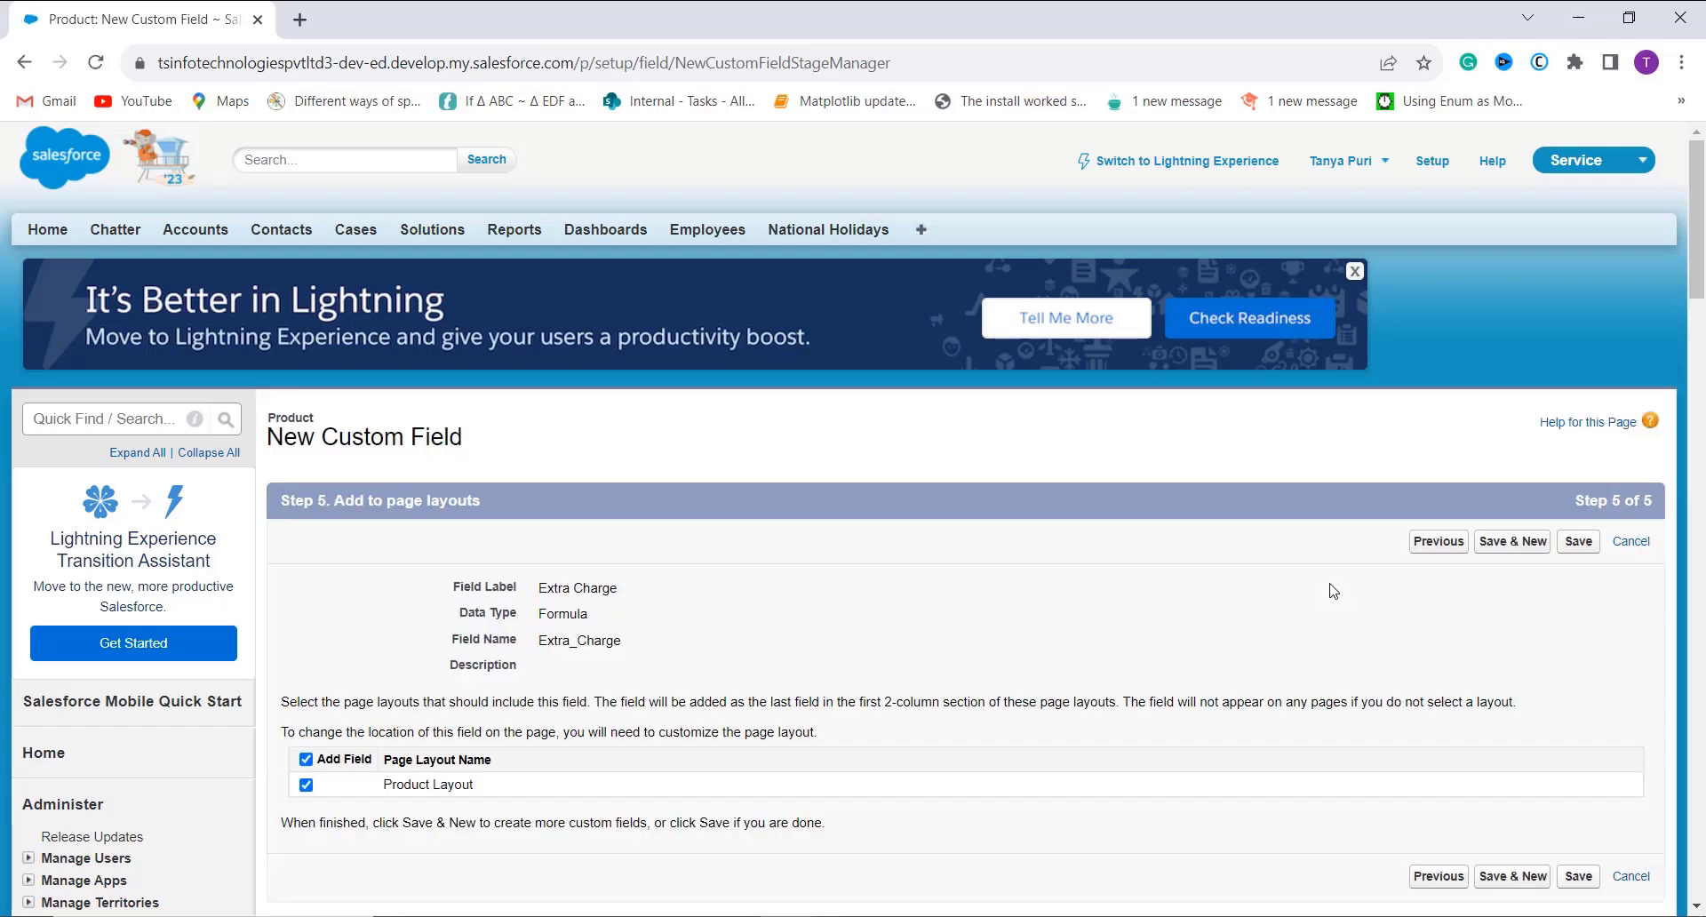
pyautogui.moveTo(1333, 590); pyautogui.dragTo(1329, 410)
pyautogui.click(1313, 459)
pyautogui.scroll(-1, 1314, 459)
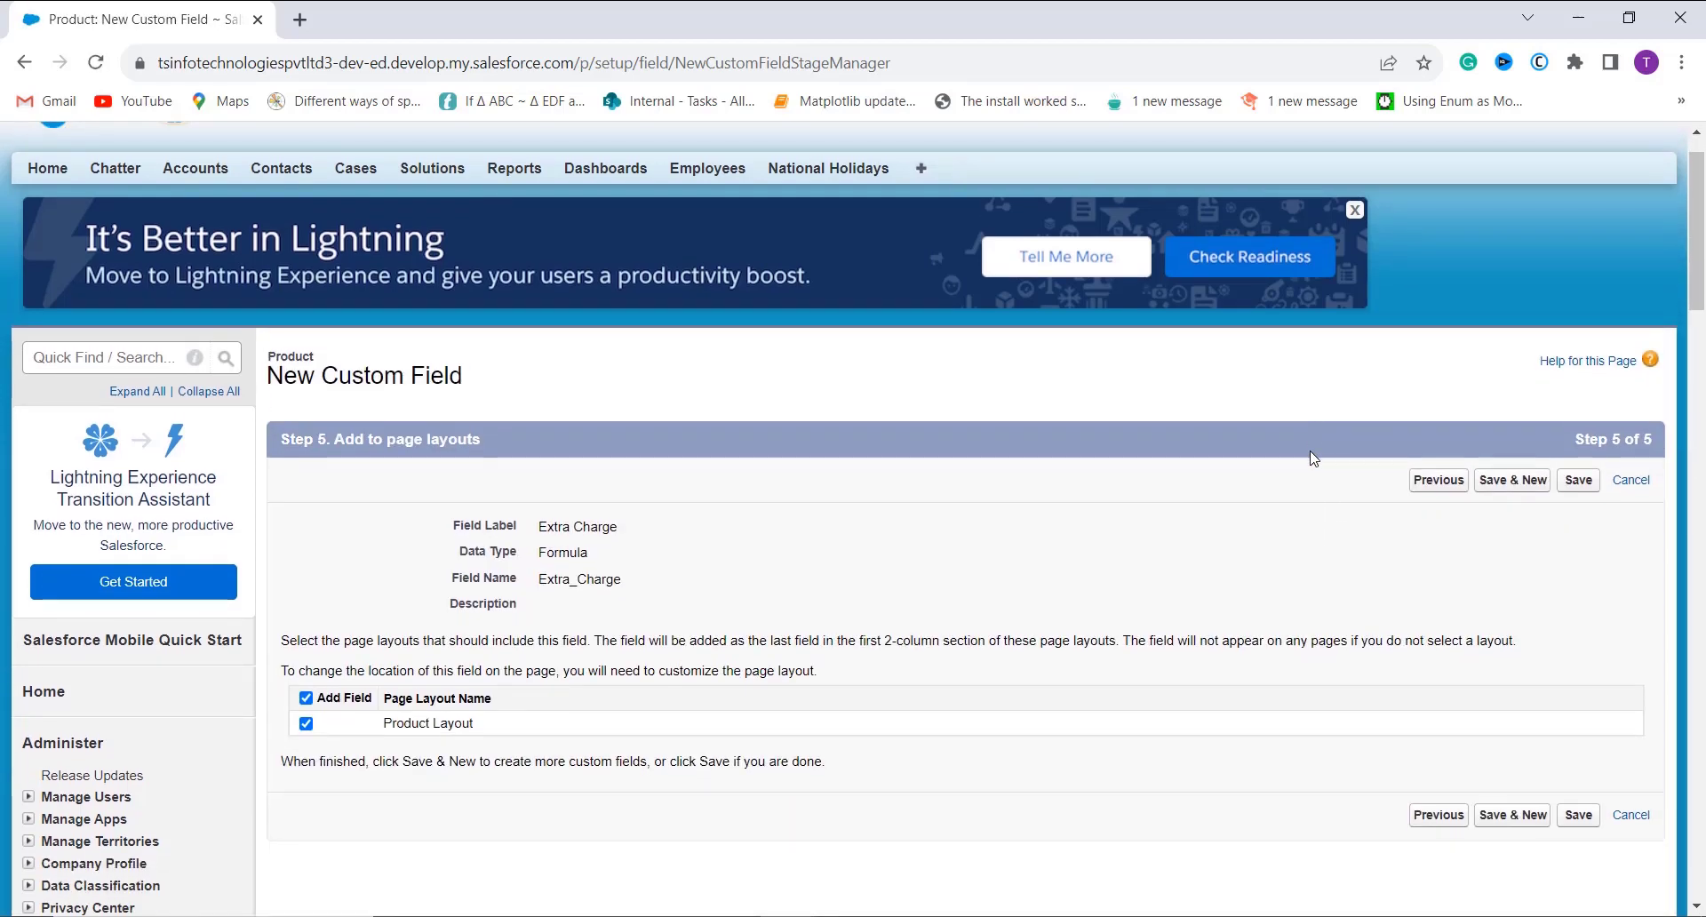
pyautogui.moveTo(1224, 500); pyautogui.dragTo(1126, 558)
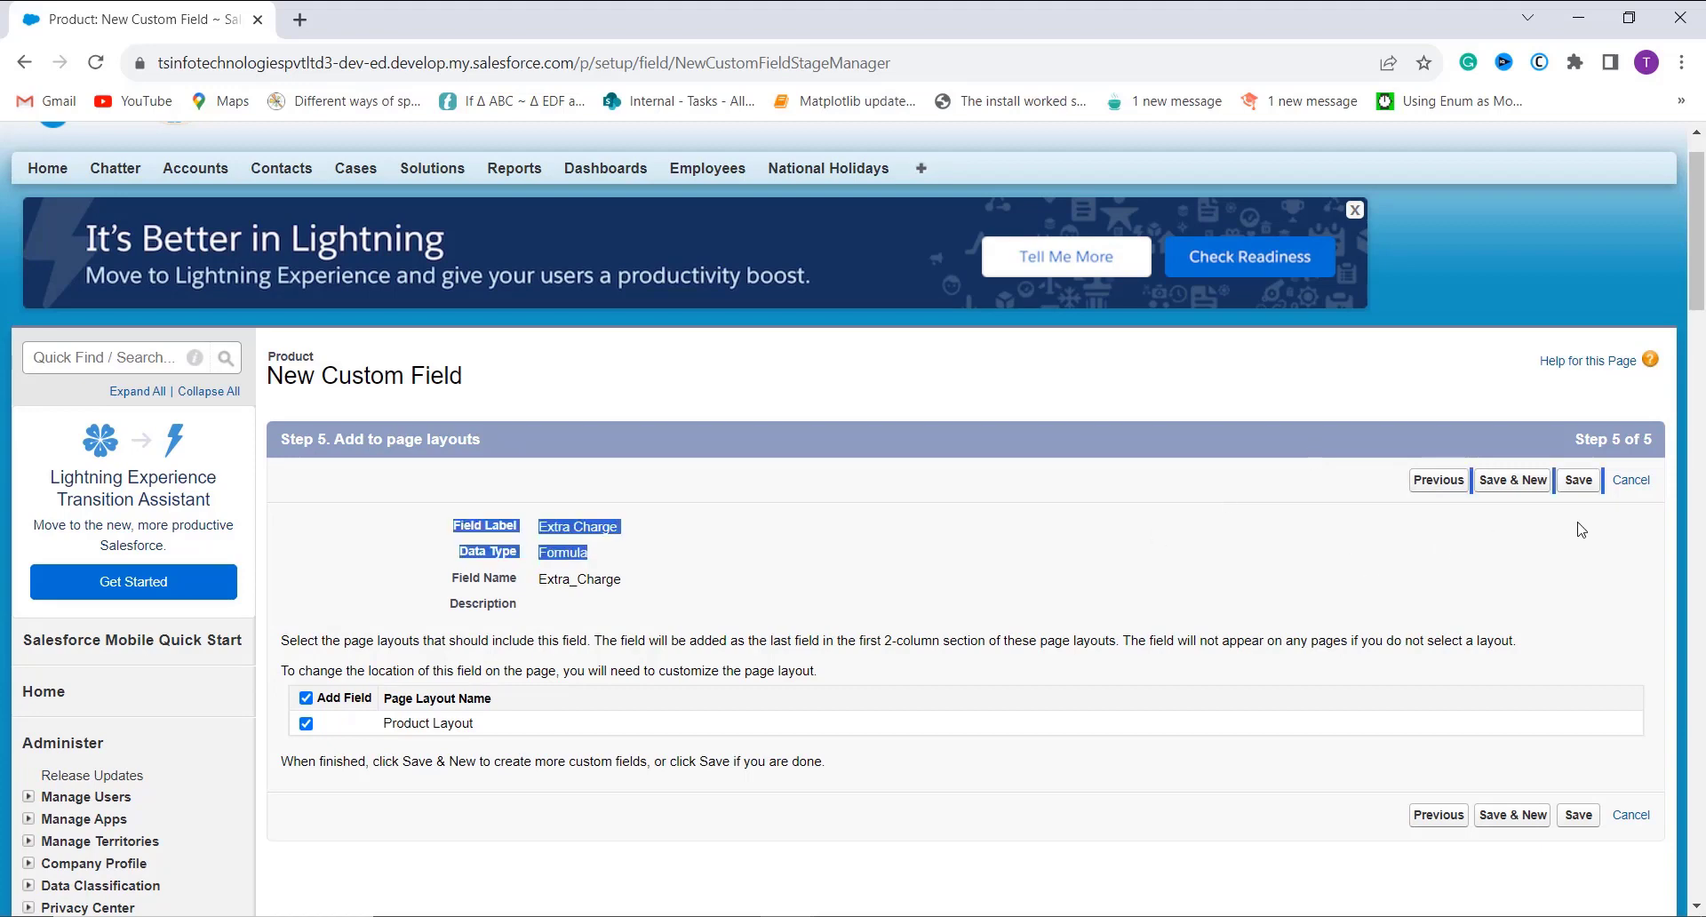
pyautogui.click(1587, 481)
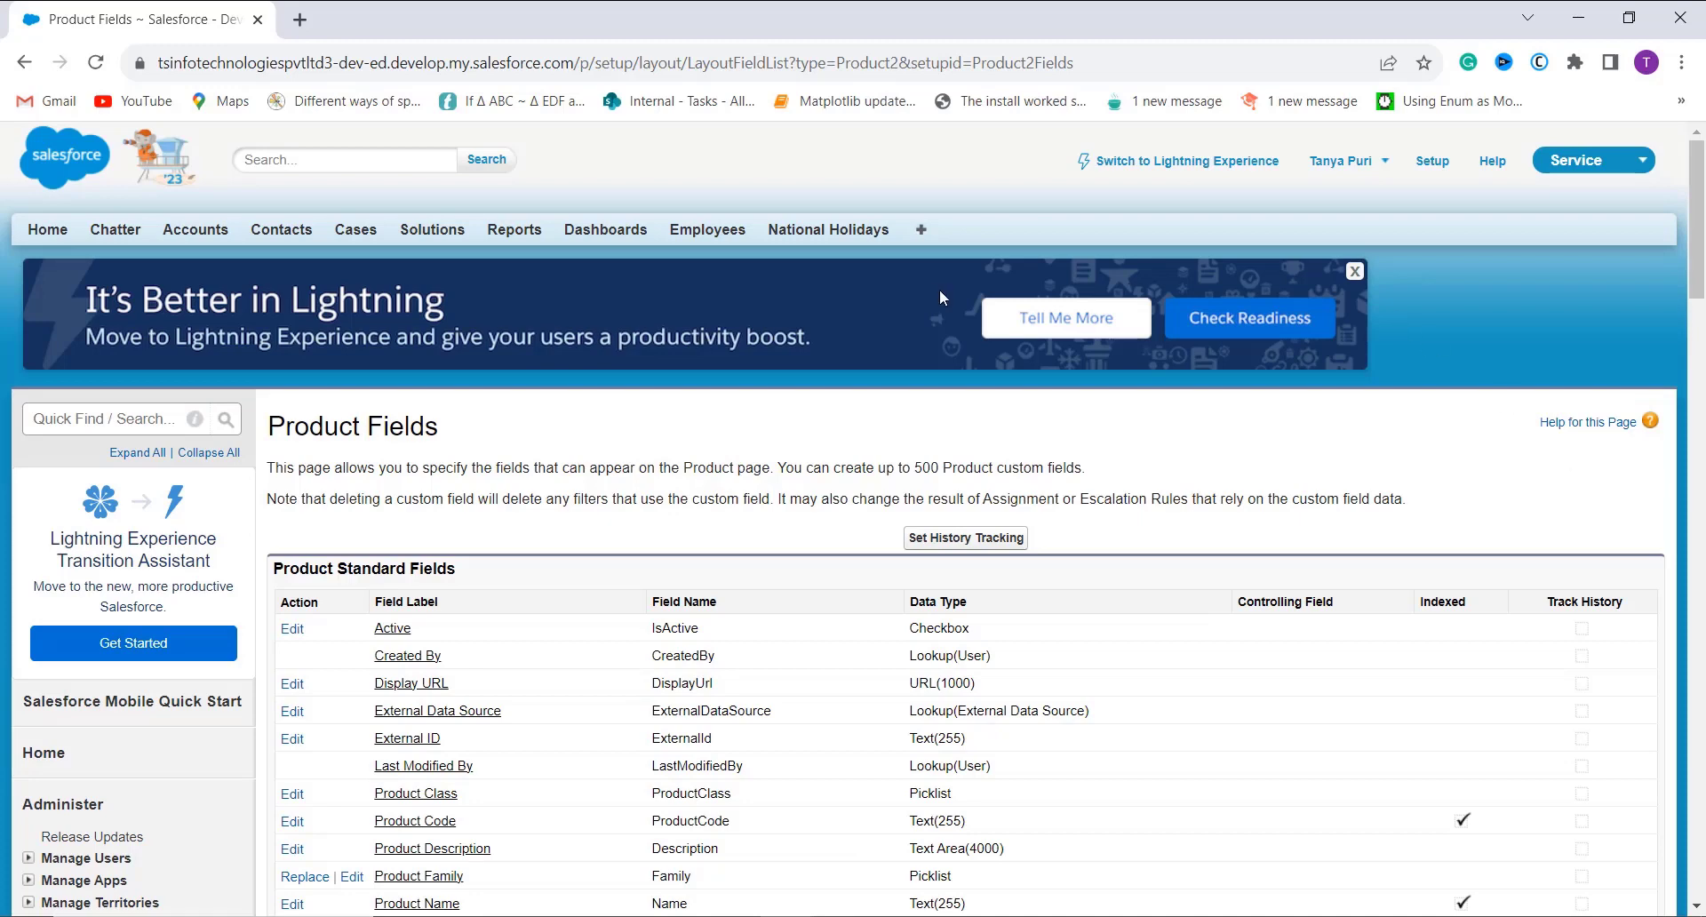
# Find Products in the list of all tabs and open the RuckSwip record from the recent products.
pyautogui.click(926, 234)
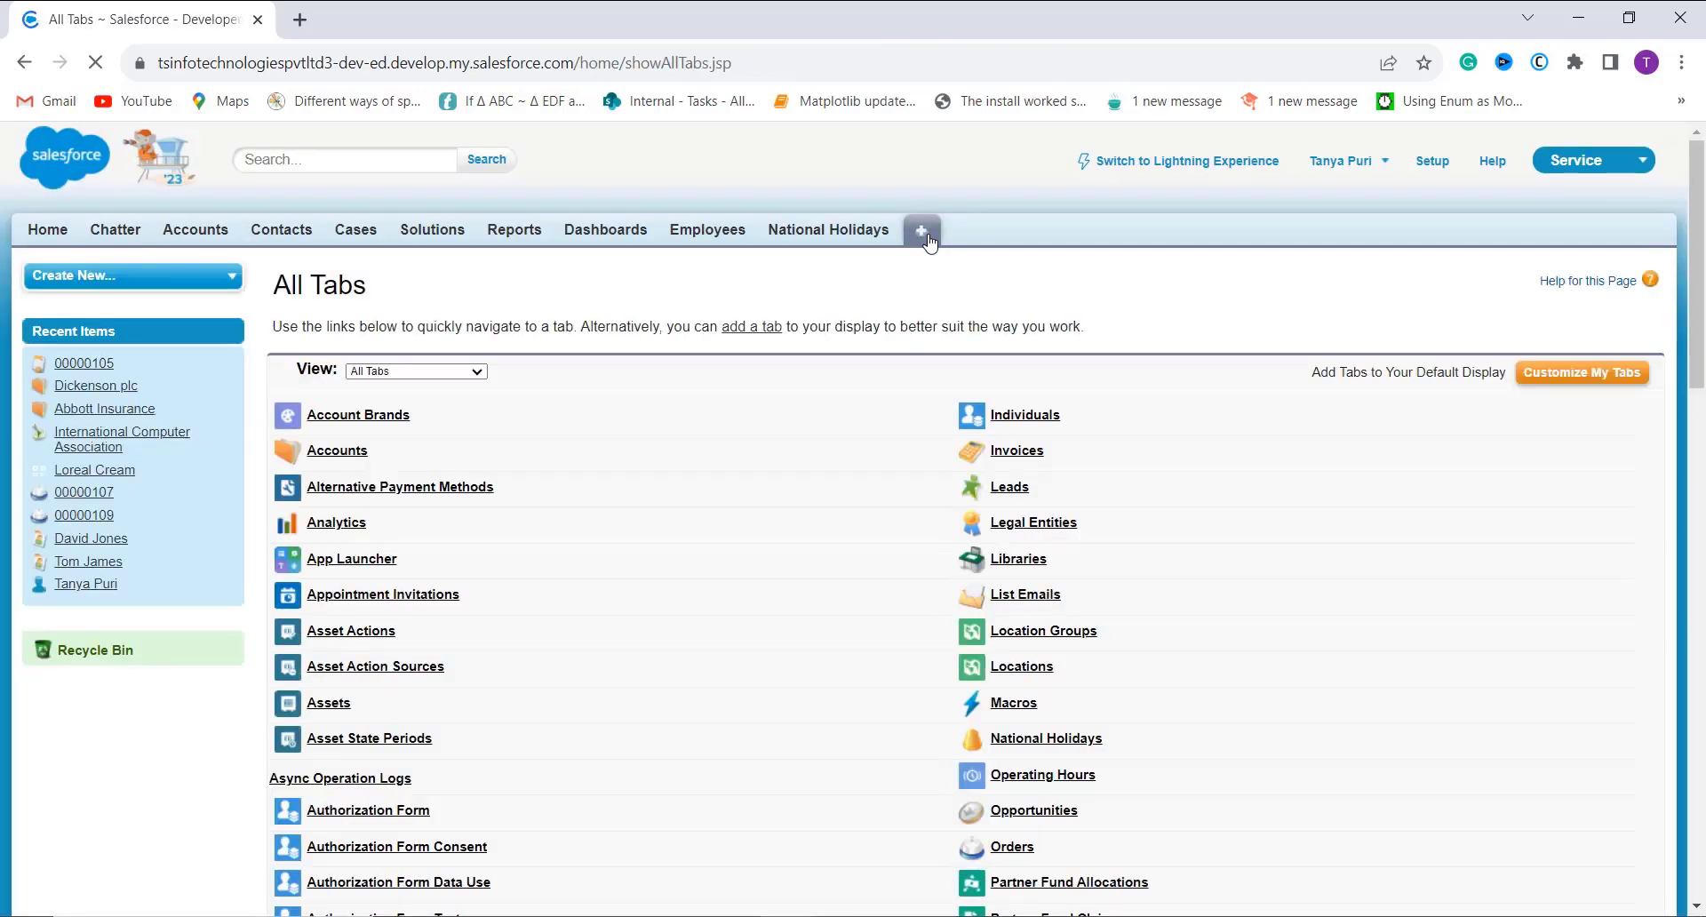
pyautogui.scroll(-8, 845, 623)
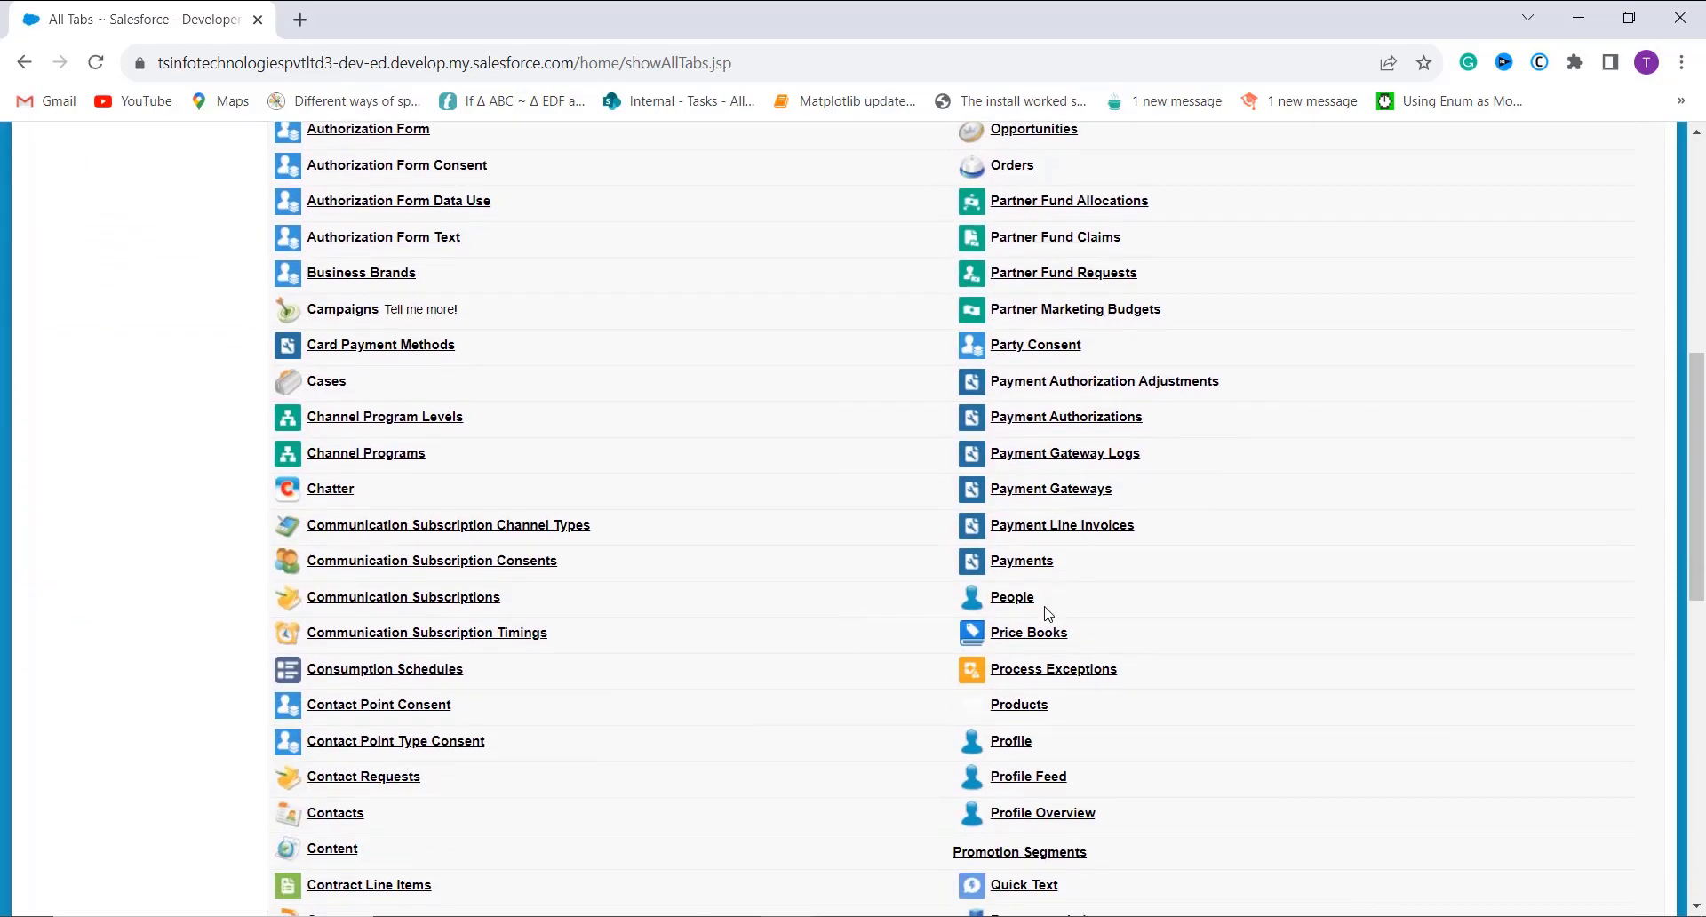
pyautogui.click(1038, 706)
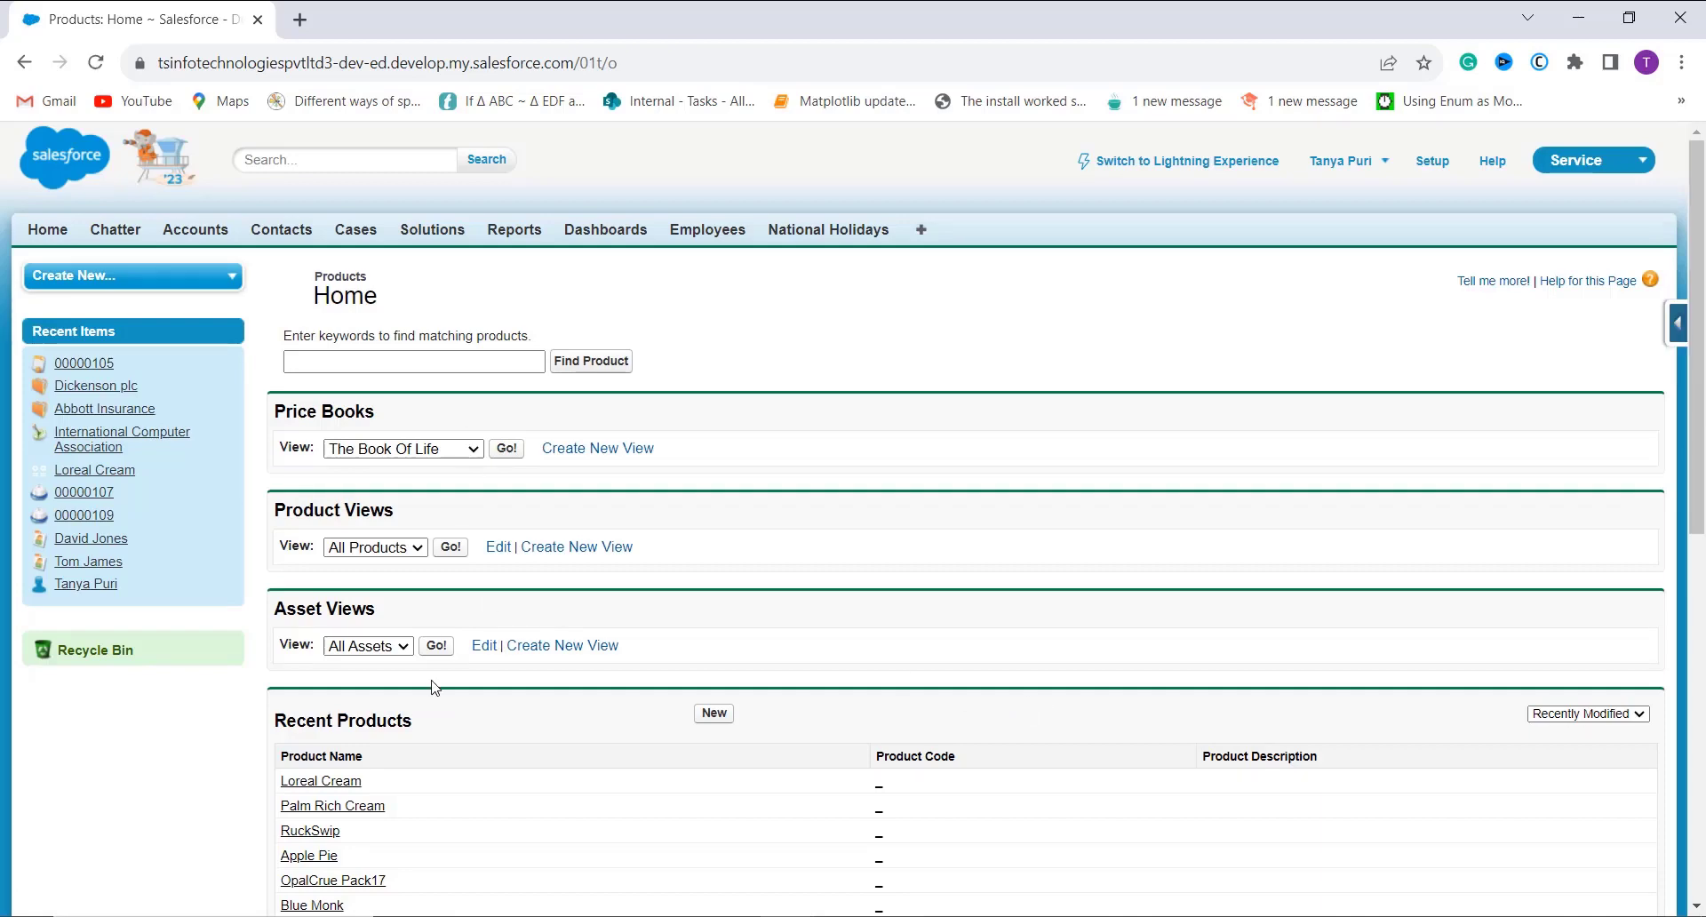
pyautogui.scroll(-2, 436, 689)
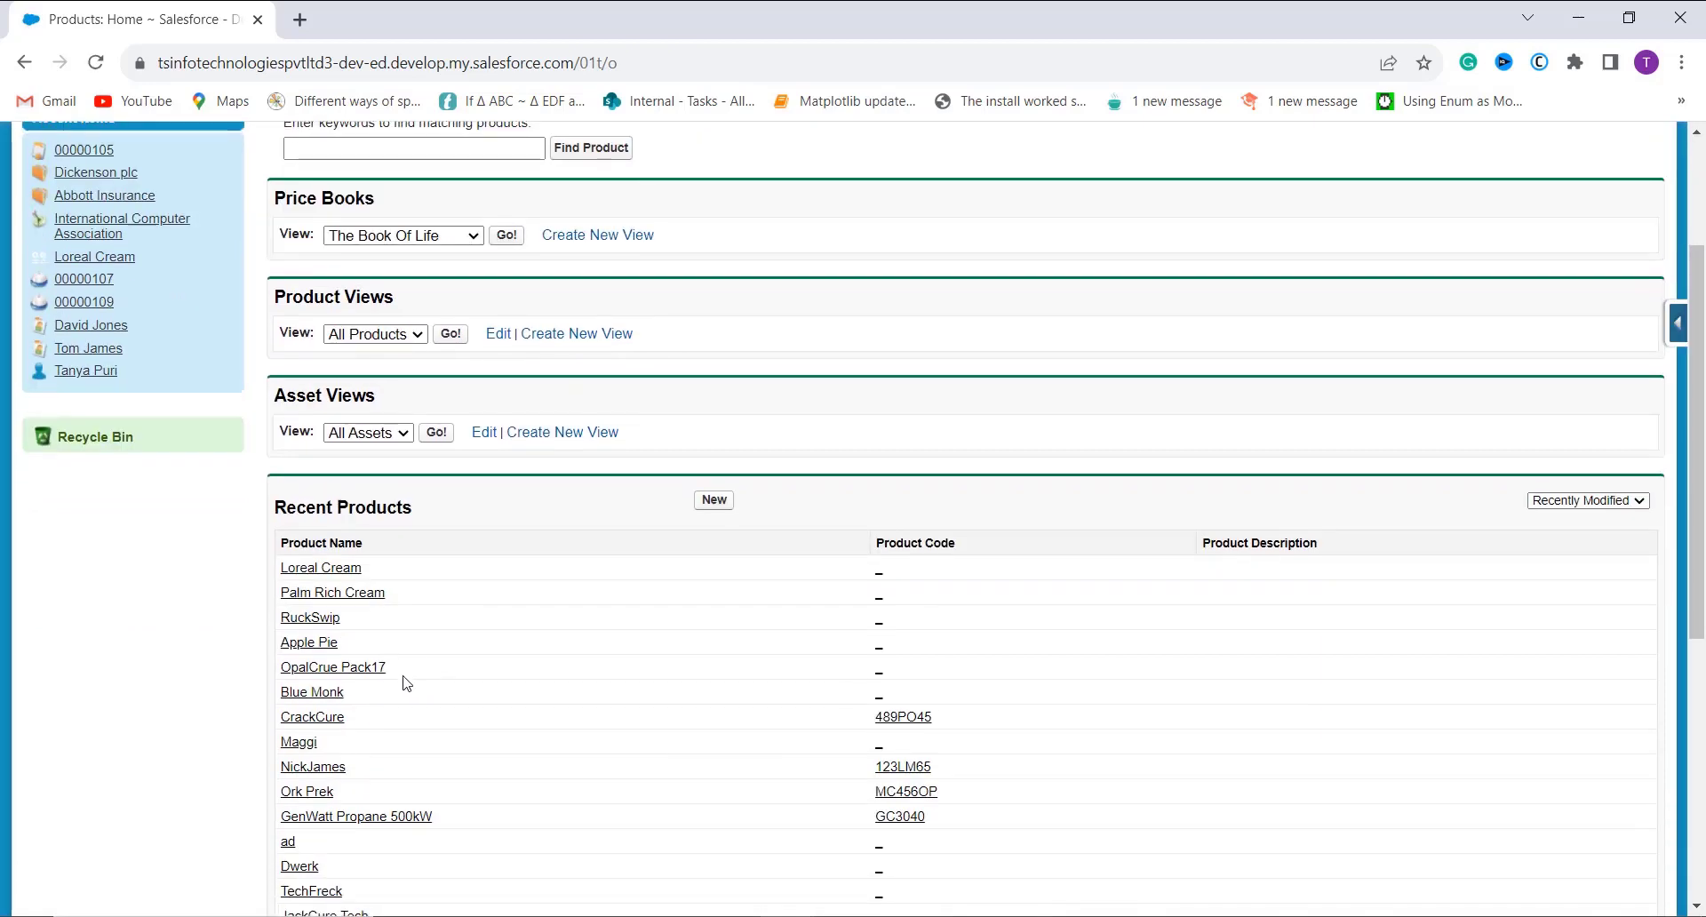
pyautogui.click(307, 622)
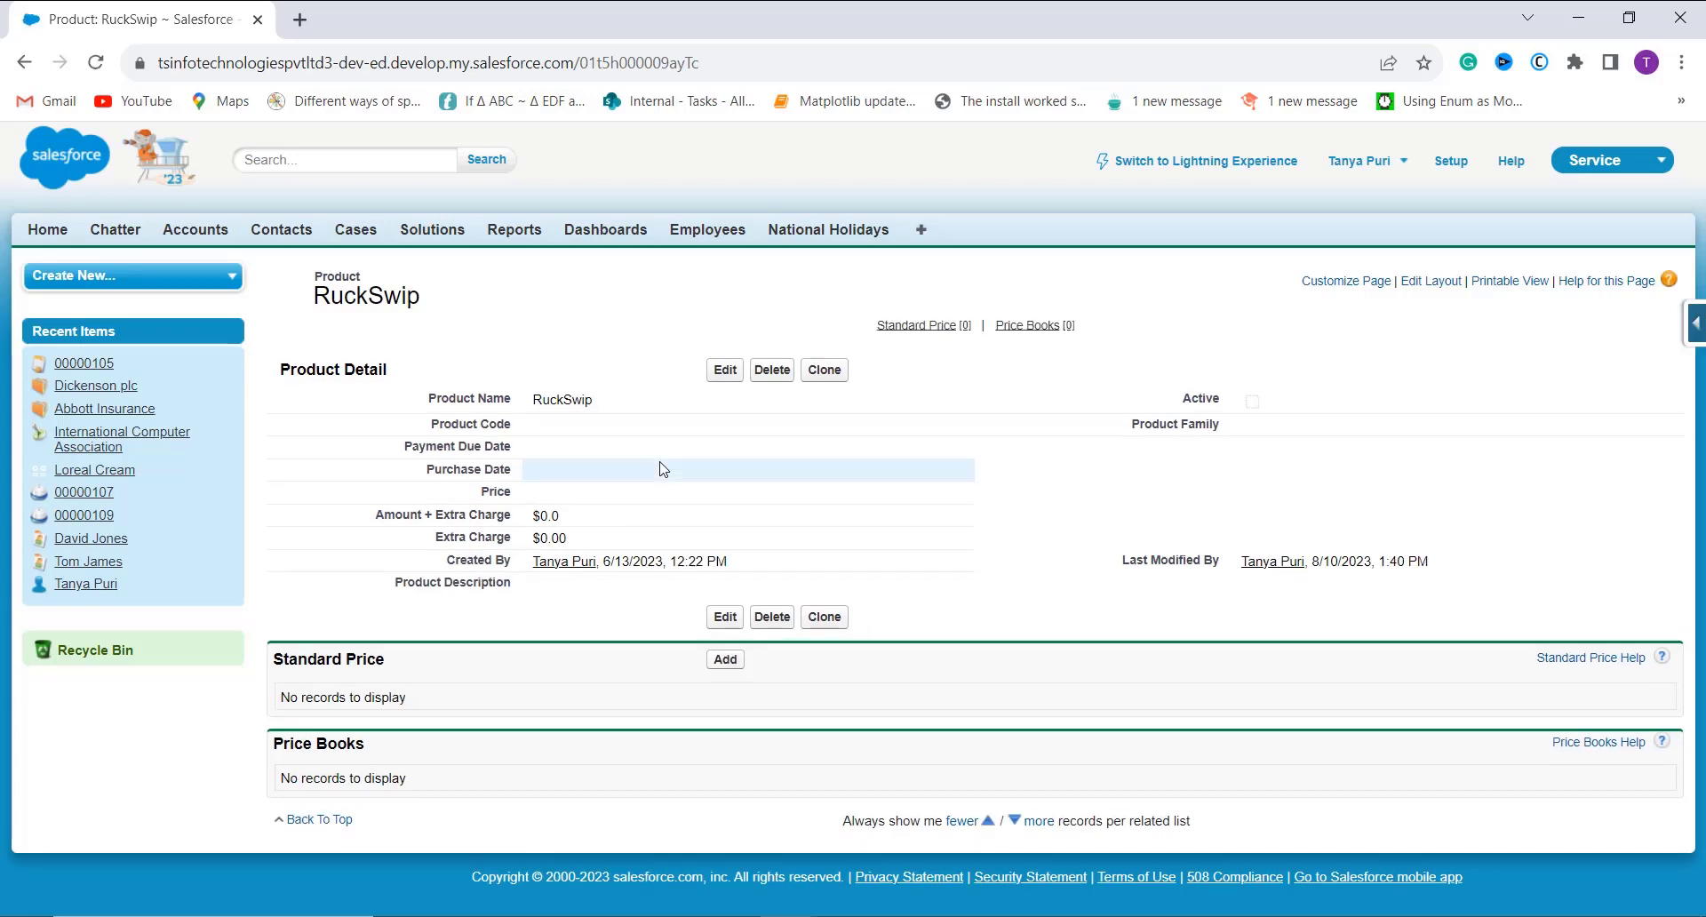
# Set RuckSwip's payment due date to 8/26/2023, purchase date to 8/9/2023 and price to 500, and save the record.
pyautogui.click(721, 369)
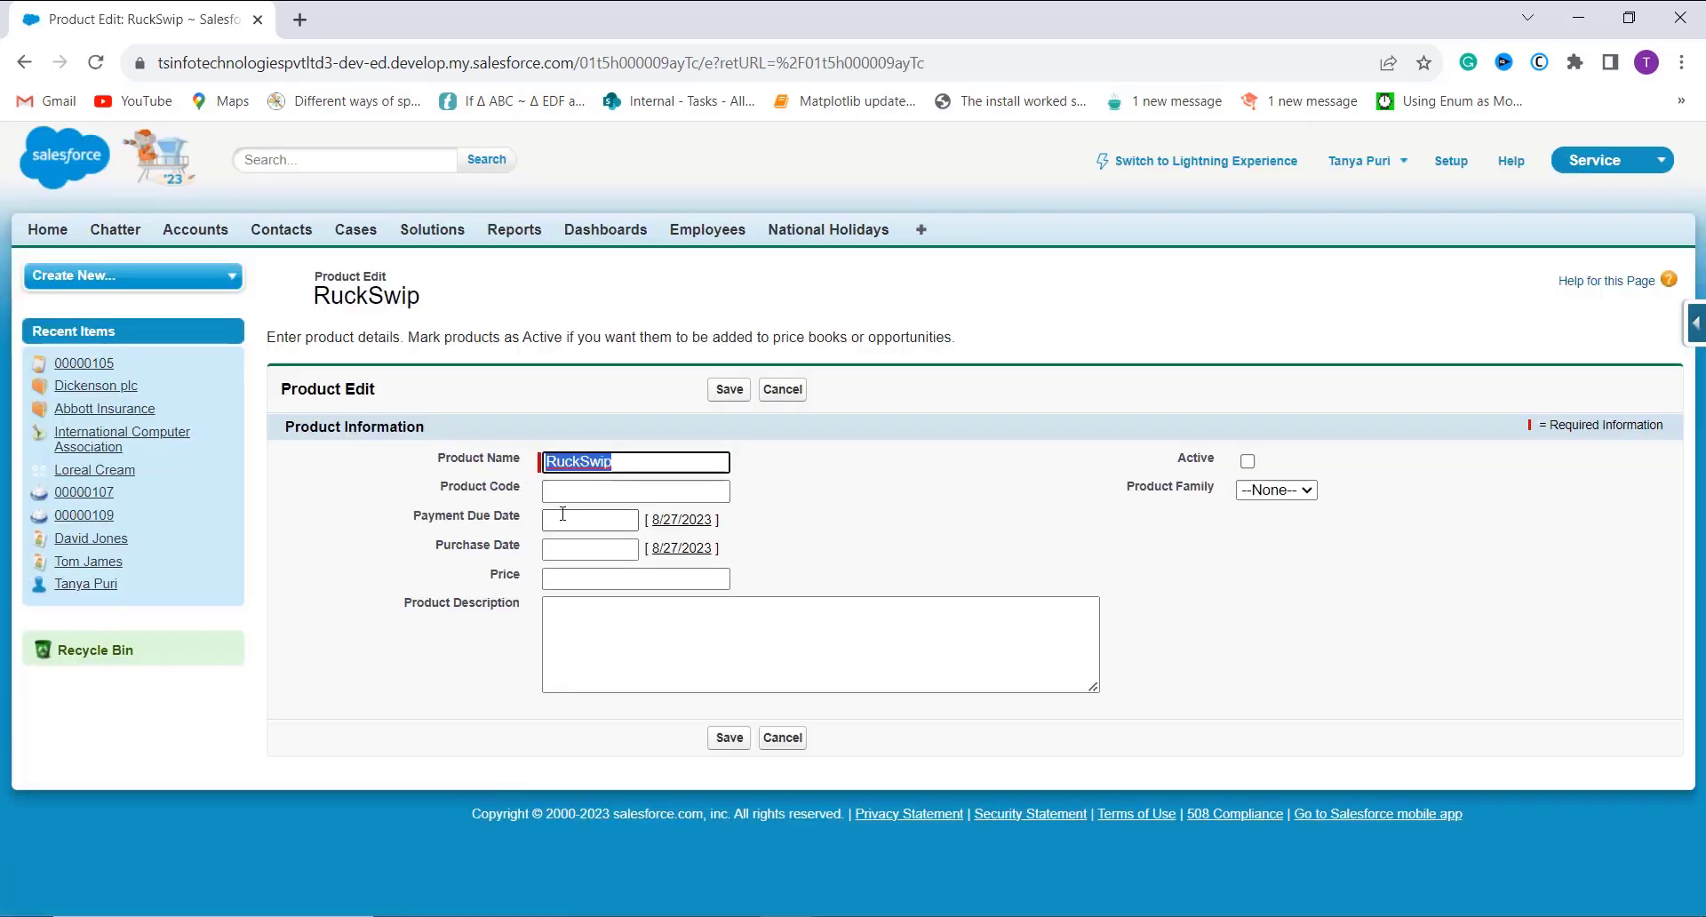
pyautogui.click(565, 516)
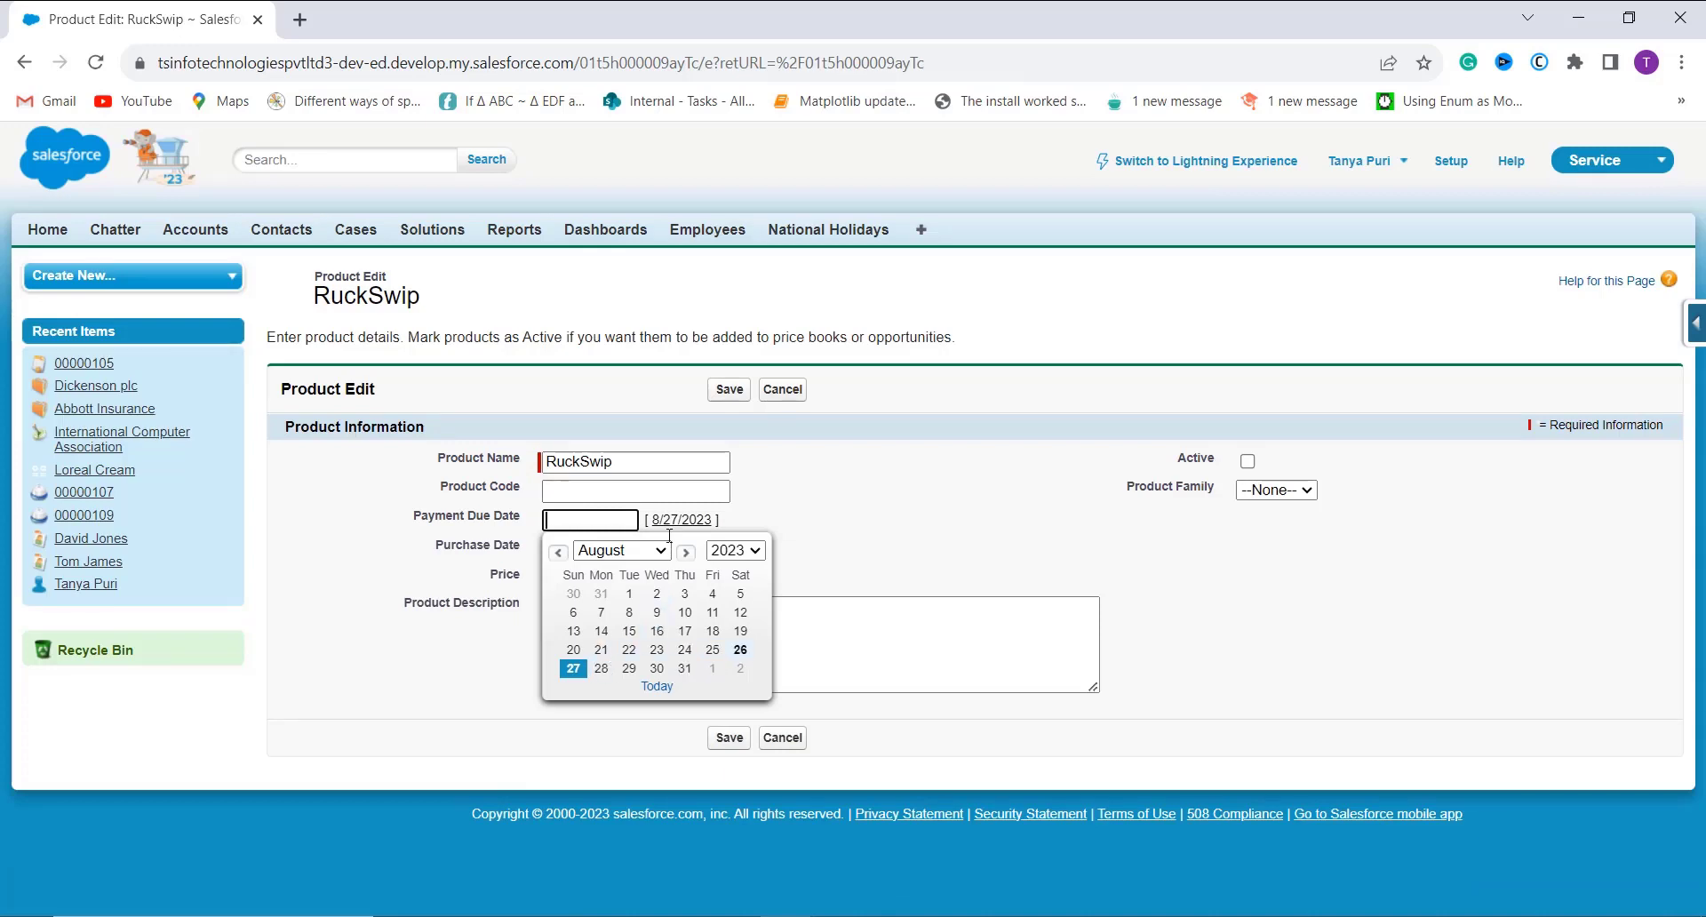
pyautogui.click(741, 650)
pyautogui.click(578, 552)
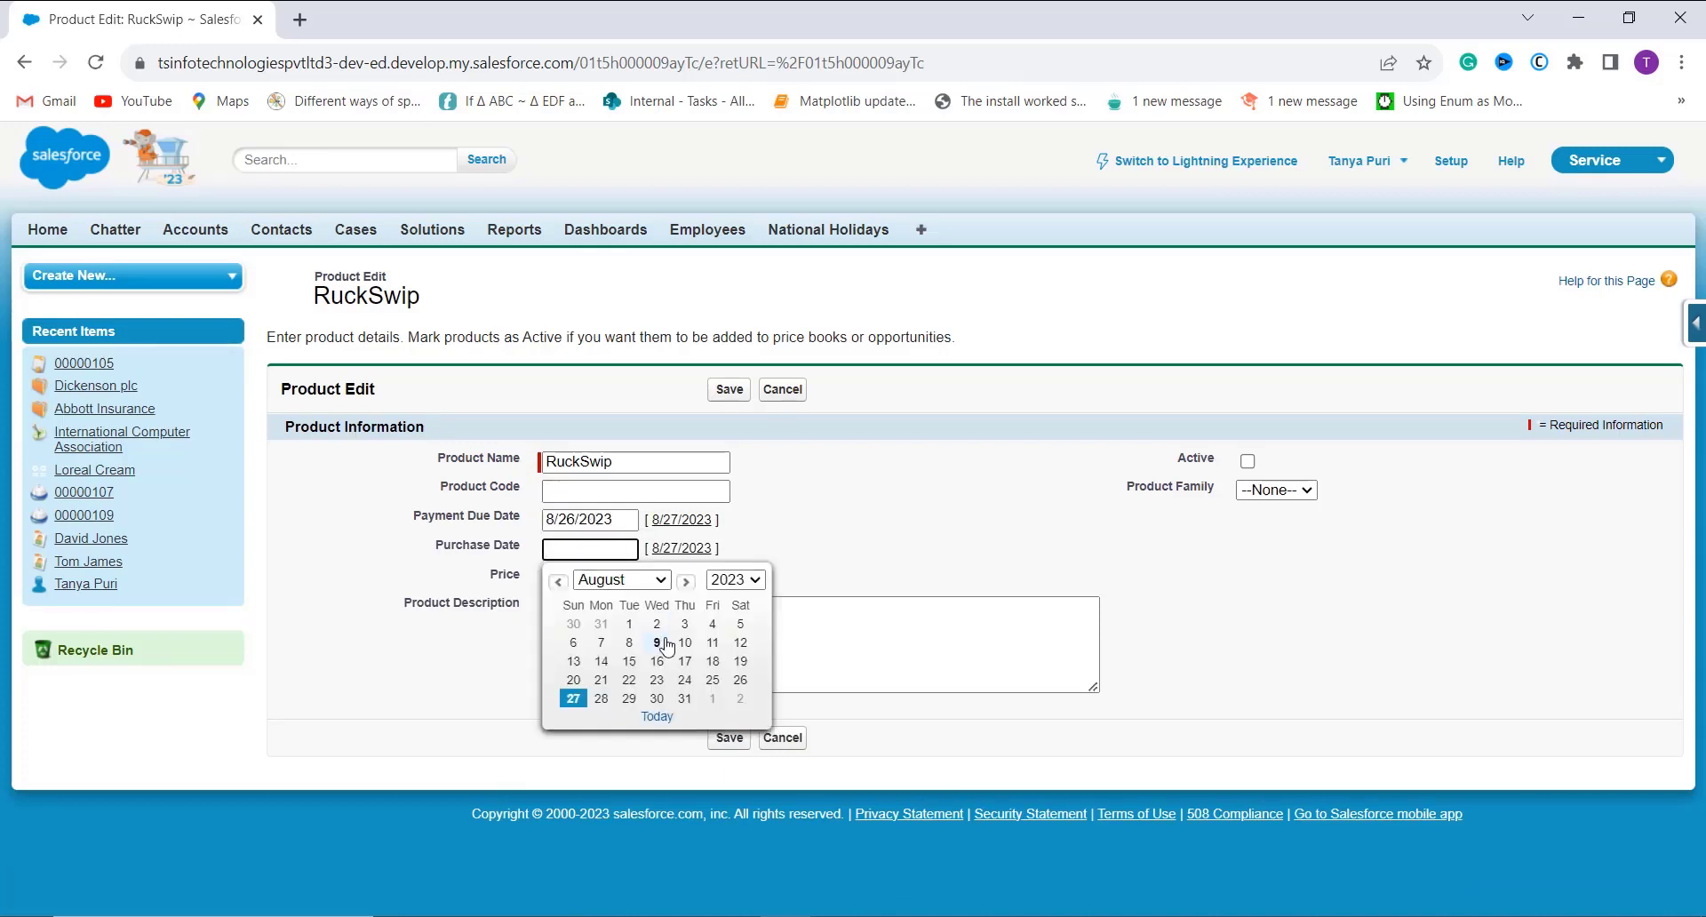
pyautogui.click(657, 643)
pyautogui.click(609, 579)
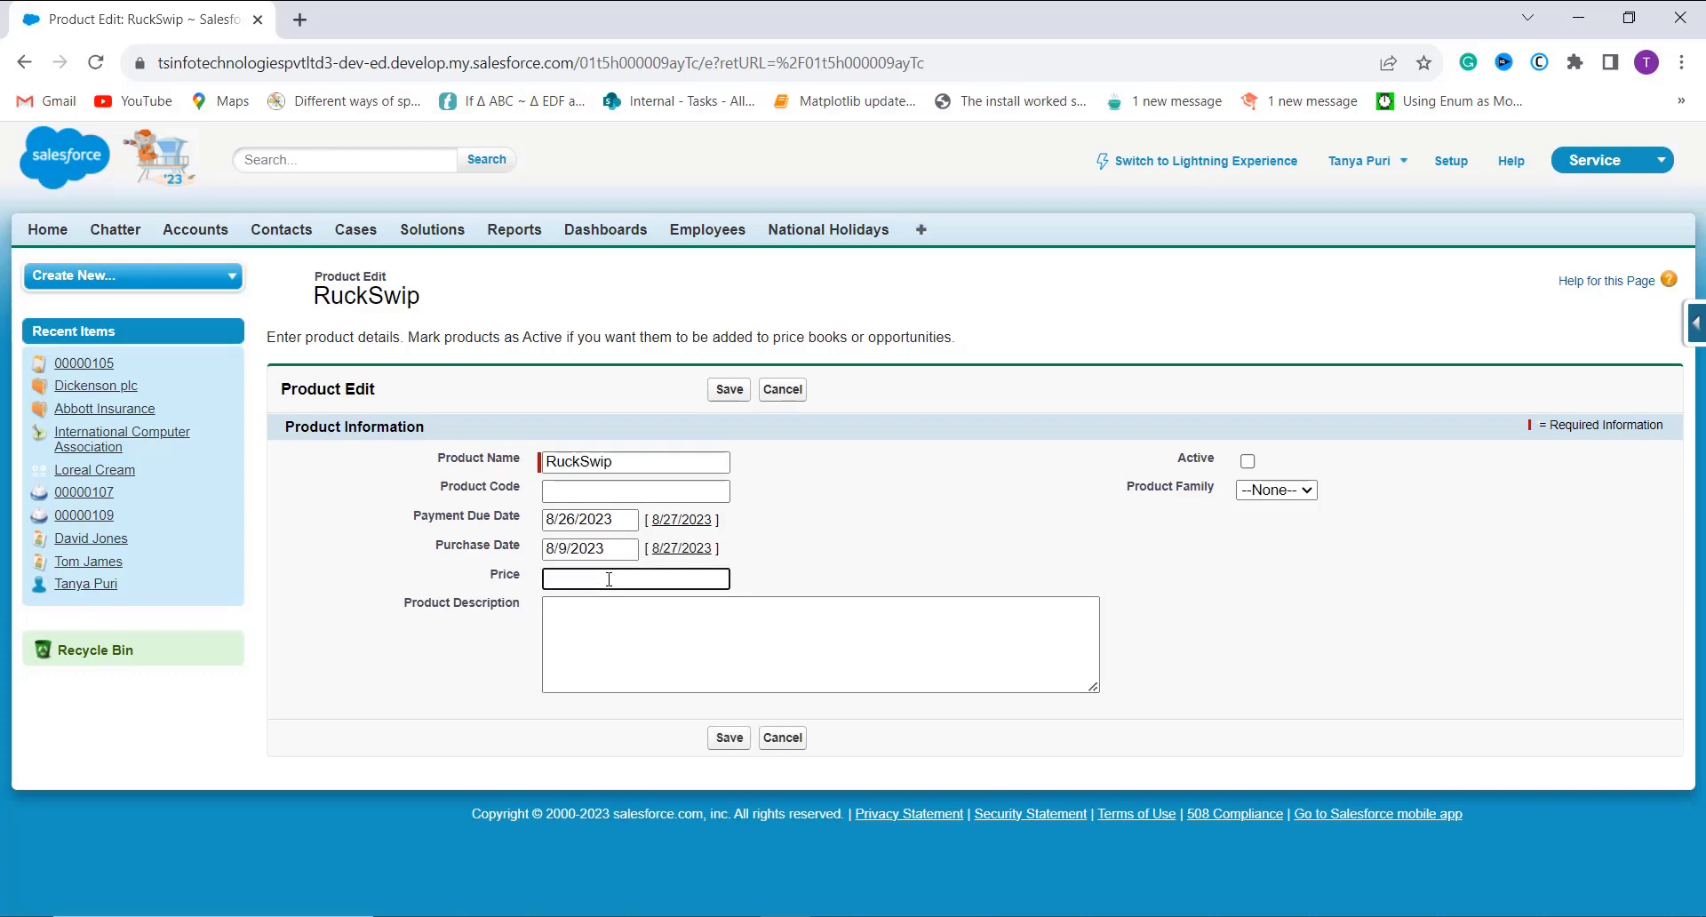
pyautogui.write('500')
pyautogui.click(728, 738)
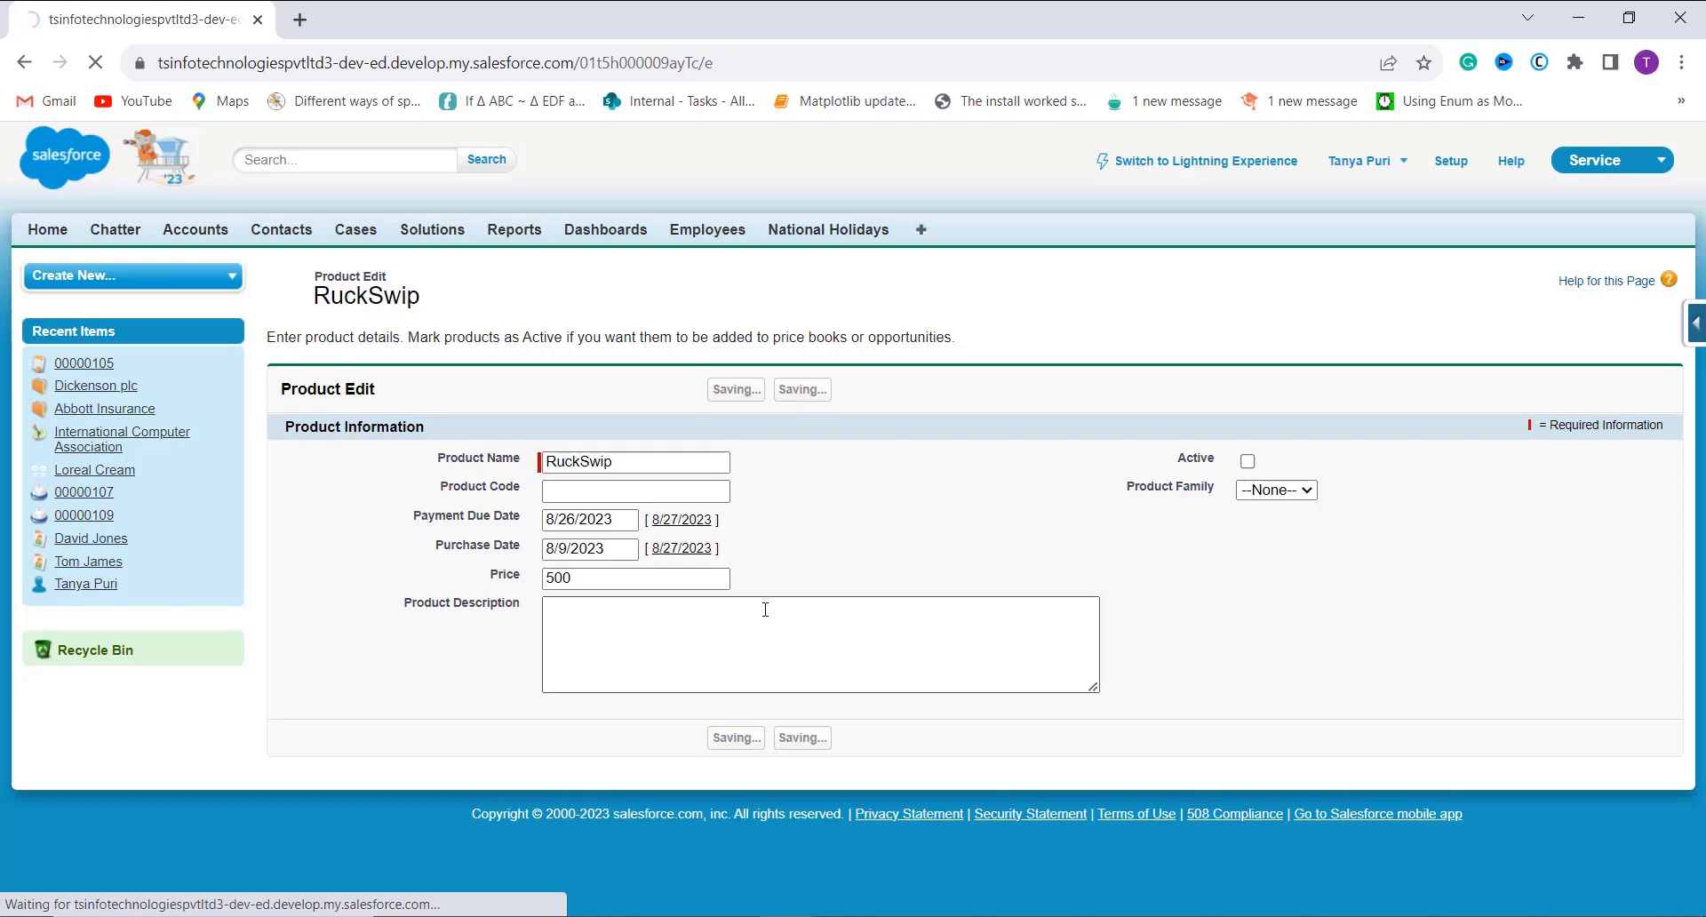